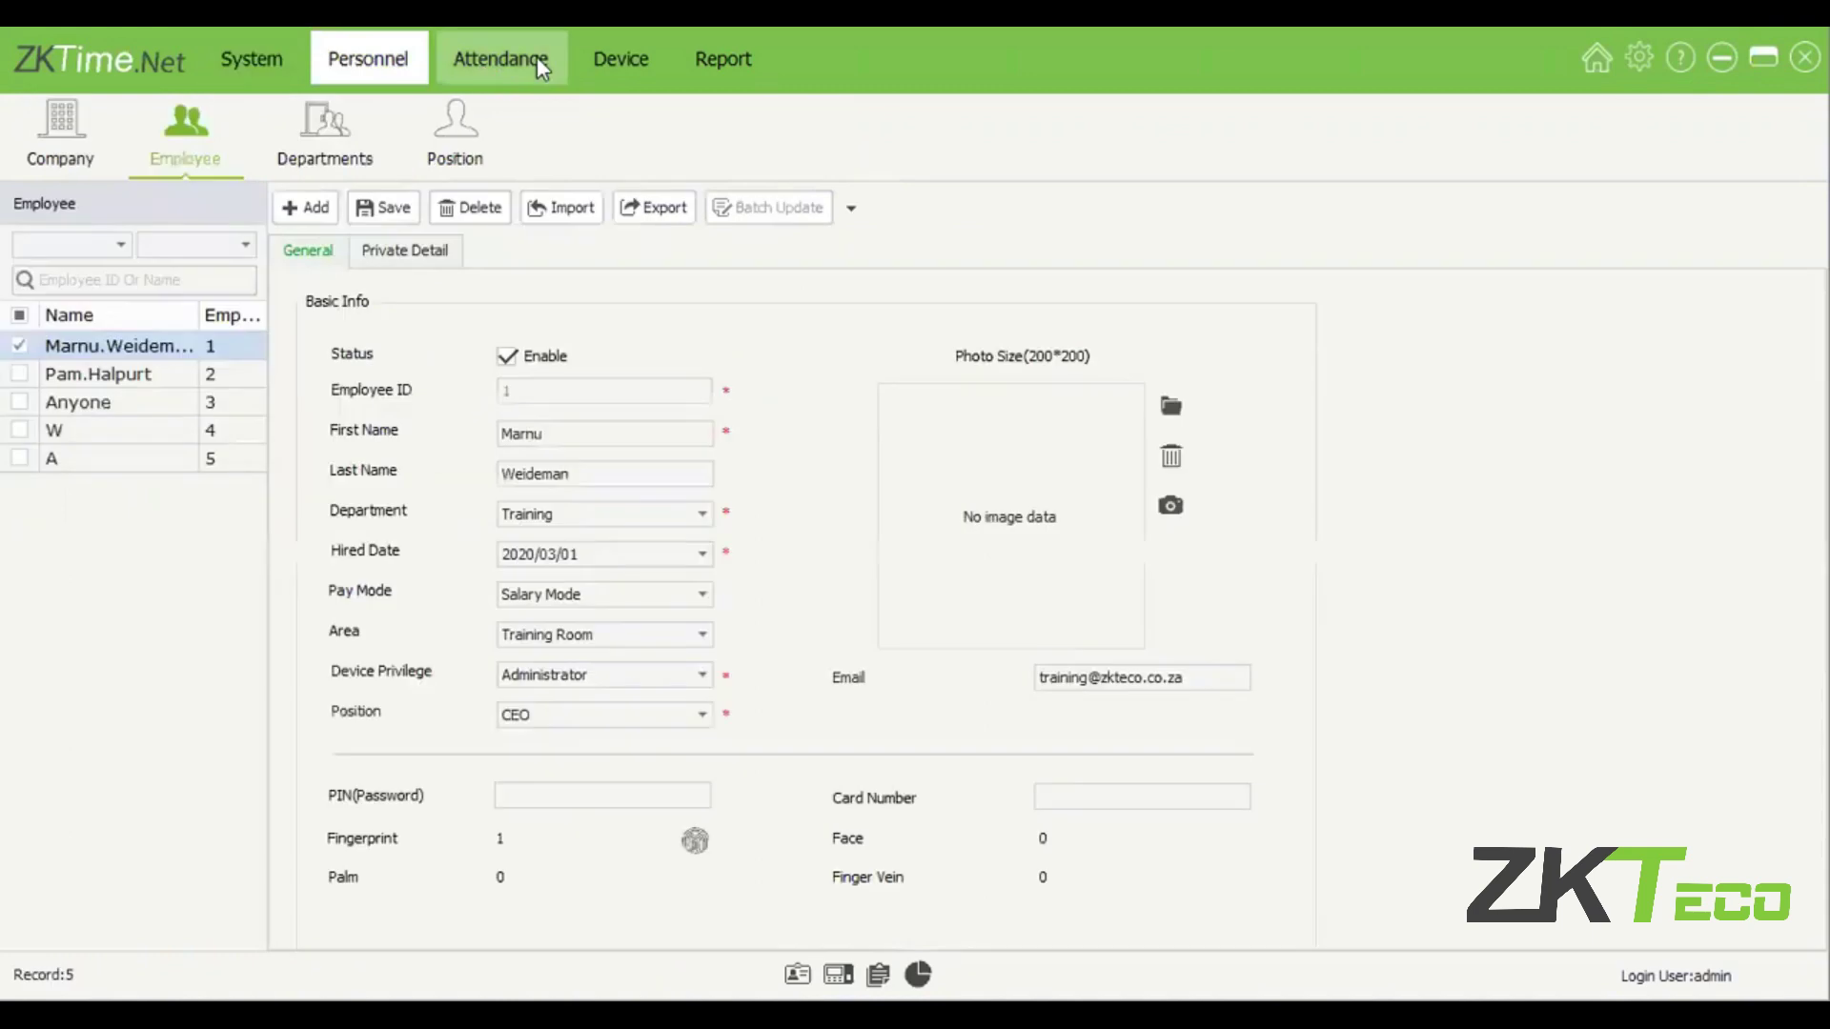
Step: Start a new device record in the device management section and name it Reception
{"action": "left_click", "coordinate": [624, 69]}
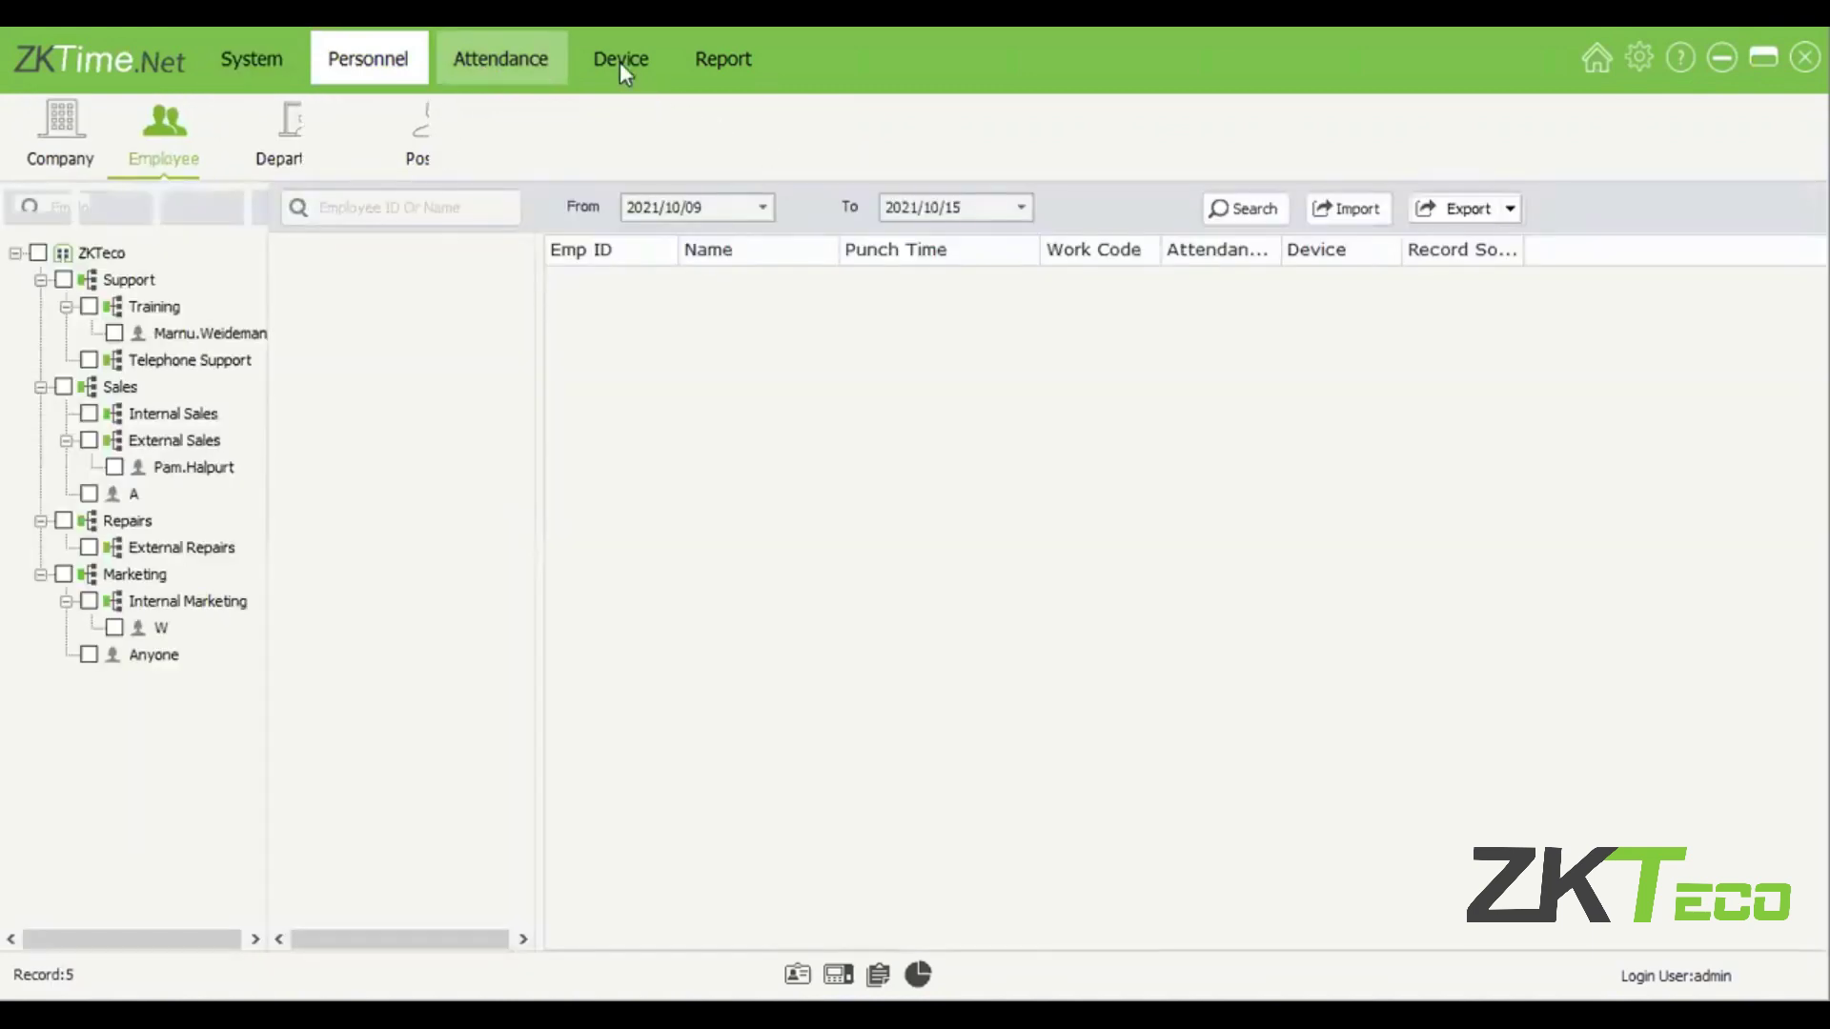
{"action": "left_click", "coordinate": [614, 59]}
{"action": "left_click", "coordinate": [518, 433]}
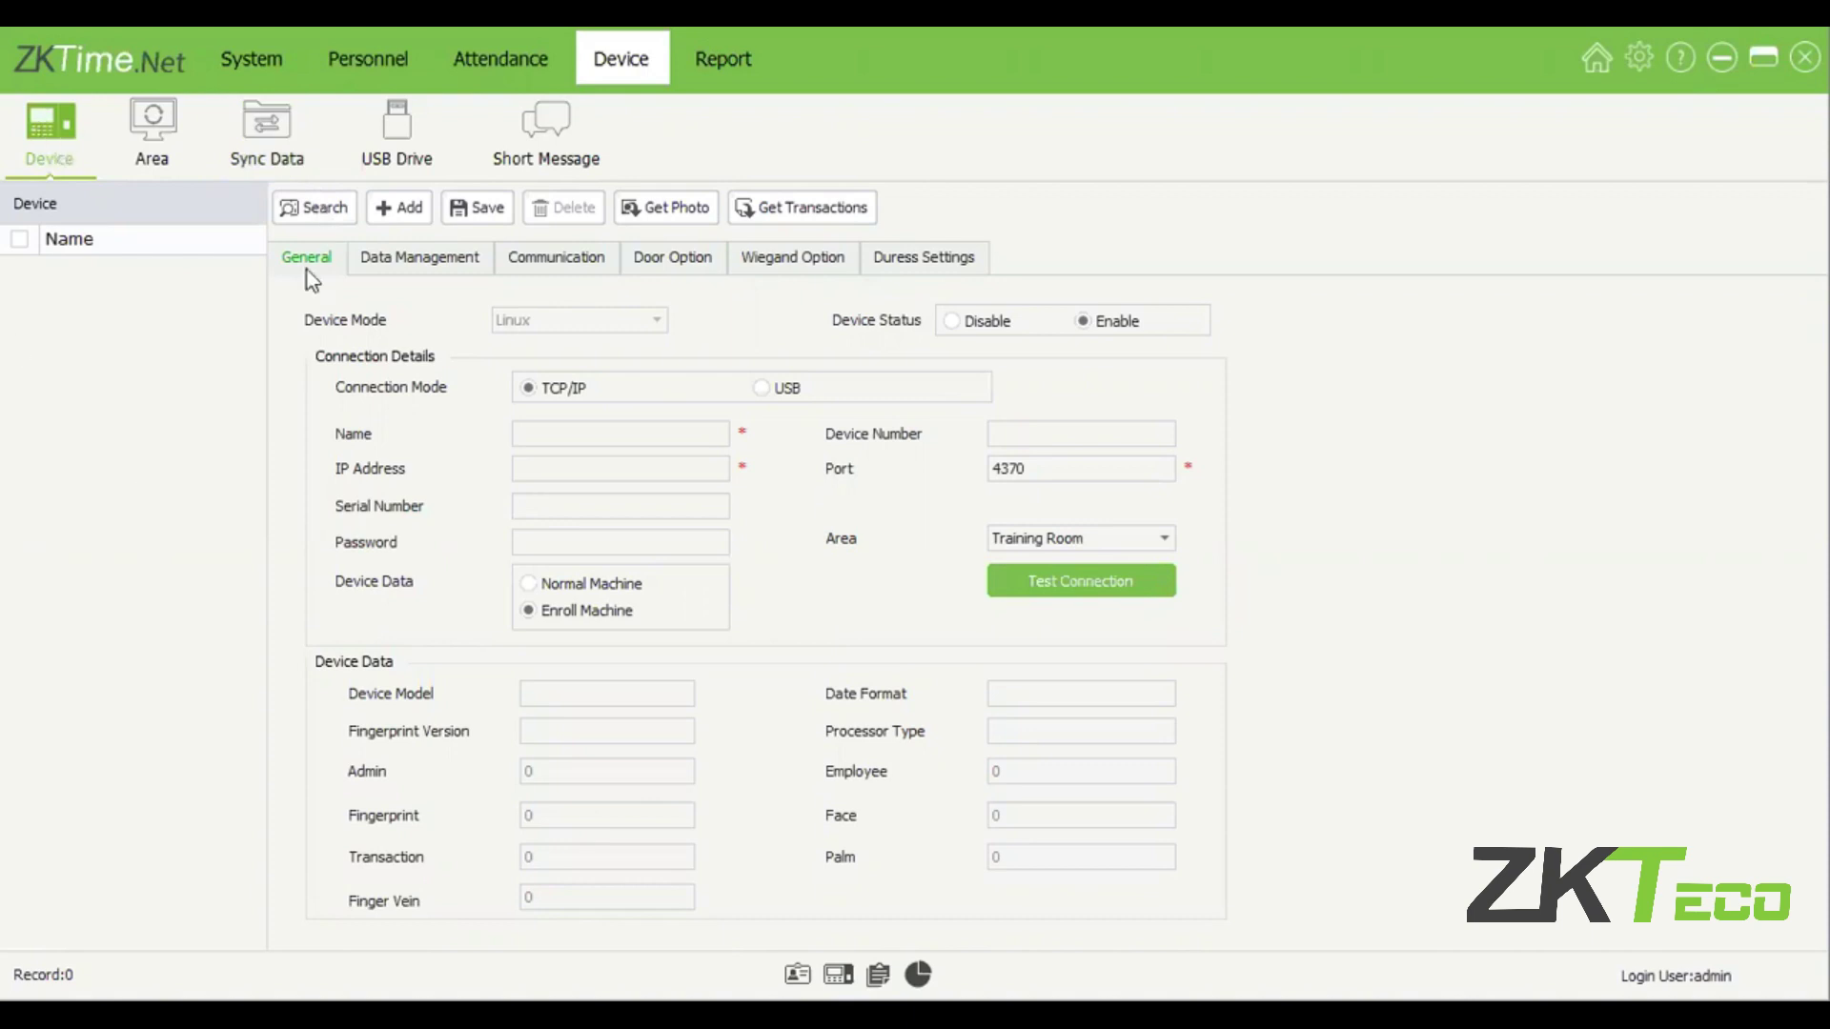
{"action": "left_click", "coordinate": [427, 215]}
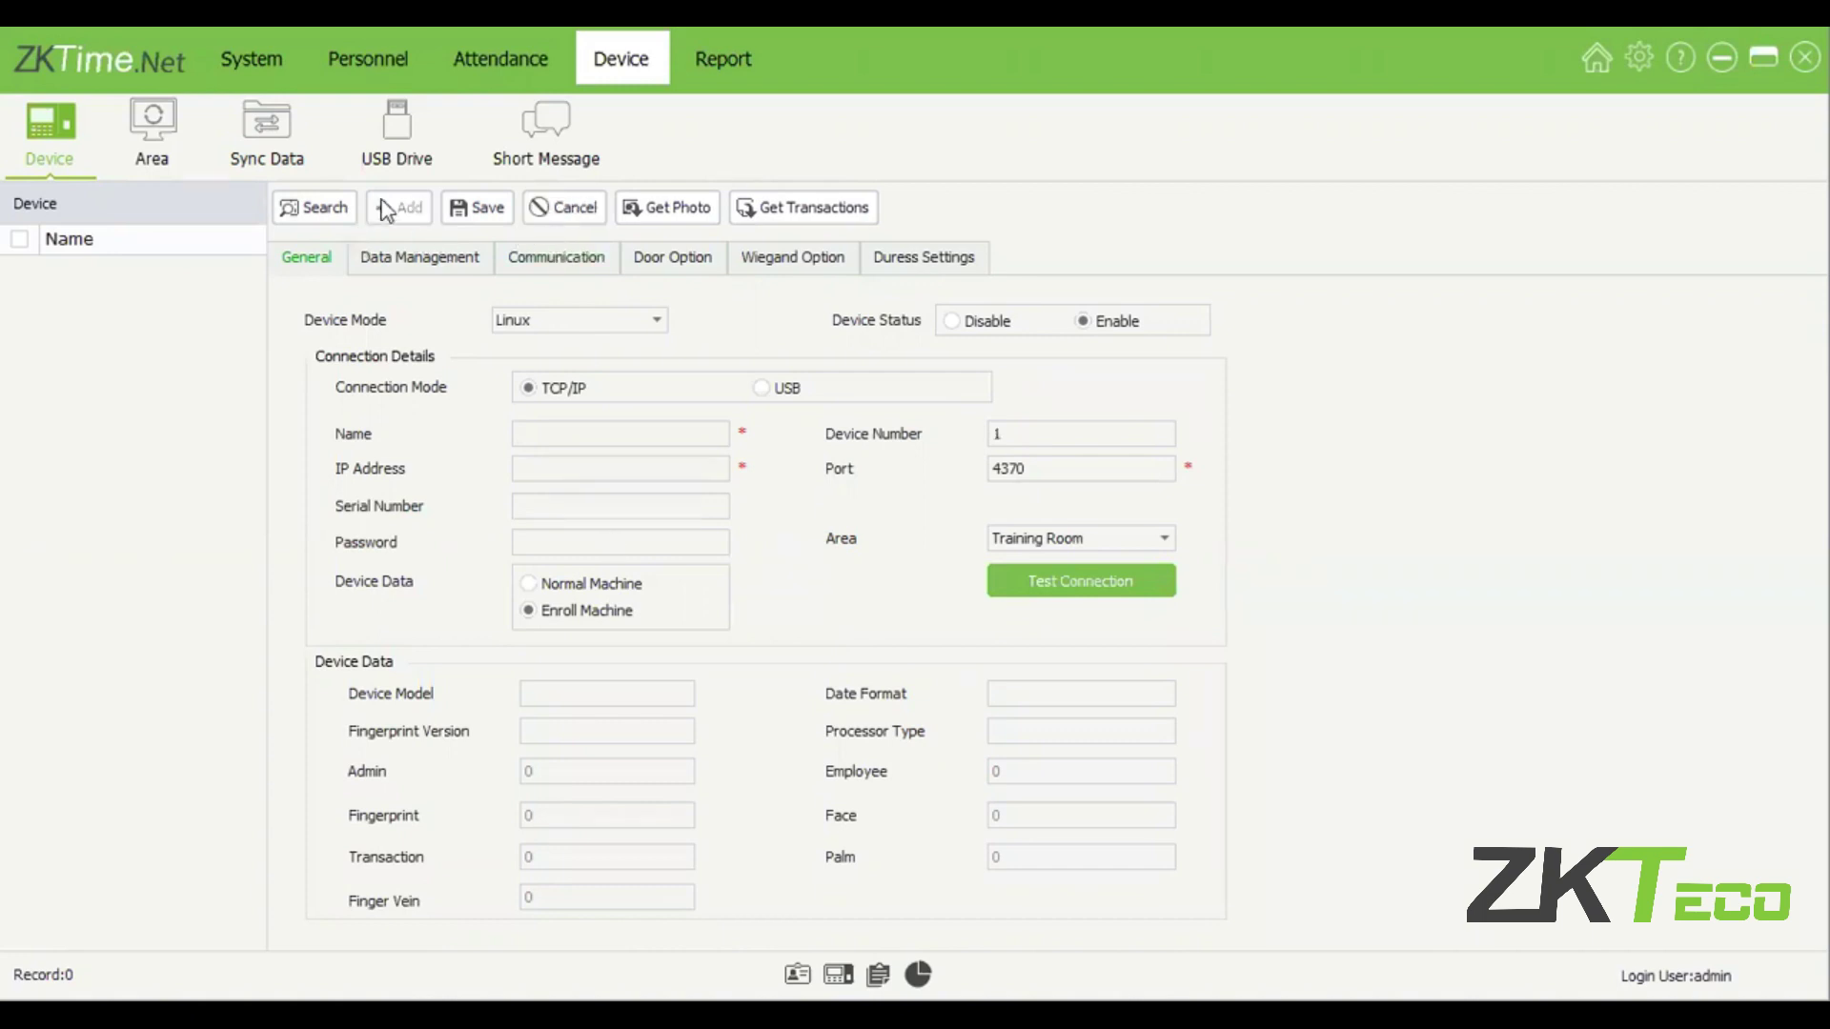
{"action": "left_click", "coordinate": [587, 438]}
{"action": "type", "text": "Reception"}
{"action": "key", "text": "ctrl+a"}
Step: Set the new device's IP address to 192.168.1.201
{"action": "left_click", "coordinate": [530, 468]}
{"action": "type", "text": "18"}
{"action": "key", "text": "BackSpace"}
{"action": "type", "text": "92.168.1.201"}
{"action": "left_click_drag", "start_coordinate": [692, 468], "coordinate": [522, 502]}
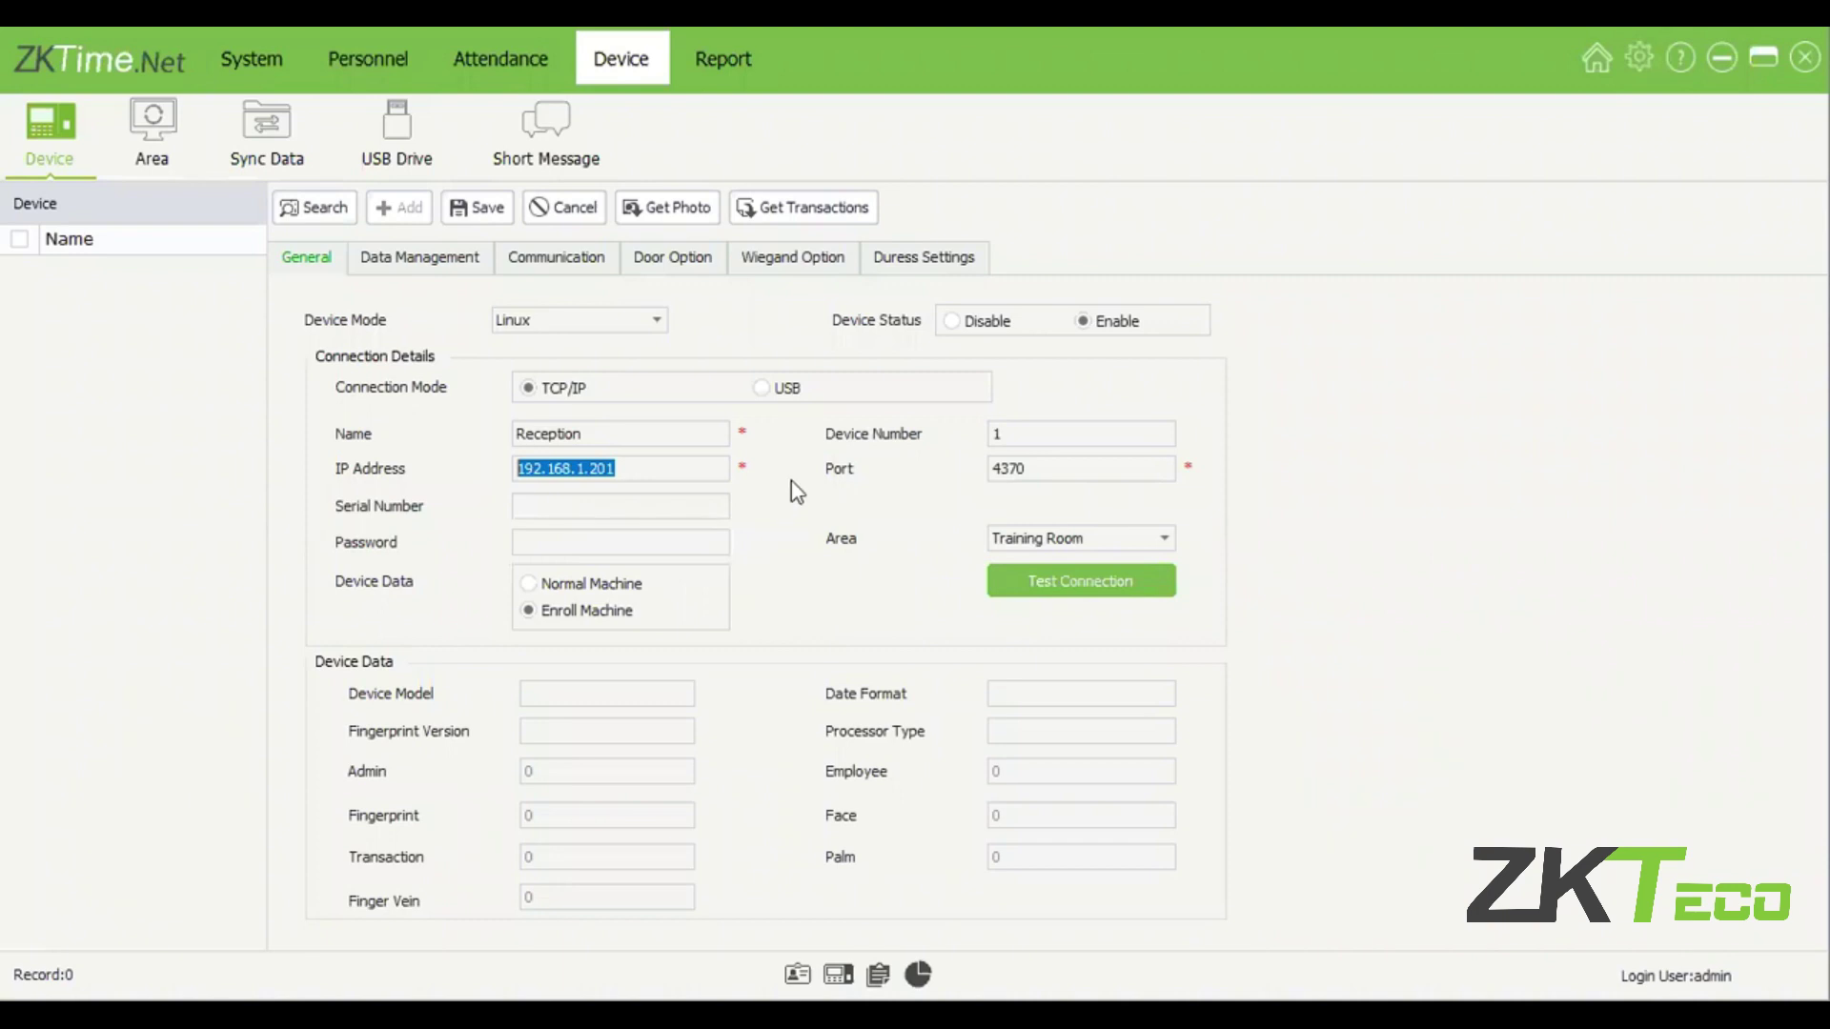
{"action": "left_click", "coordinate": [648, 465]}
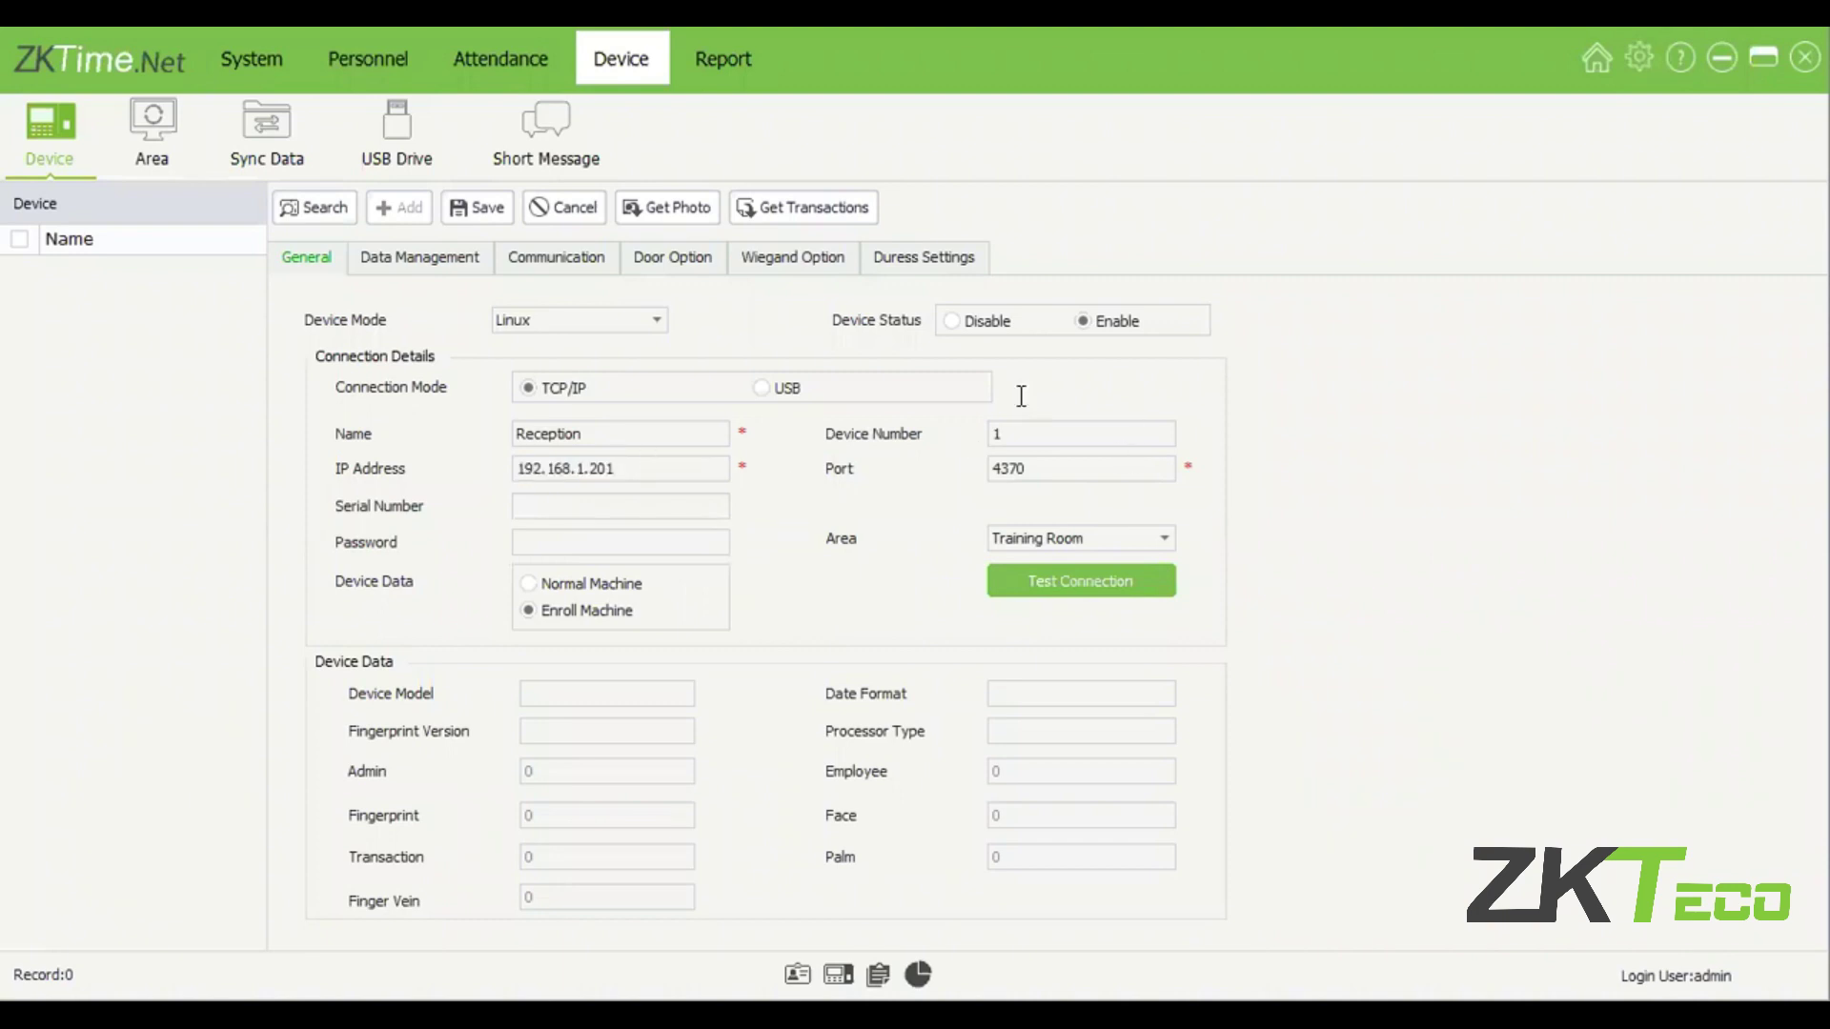
Step: Check the device number and port, and test the connection to the new device
{"action": "double_click", "coordinate": [1037, 428]}
{"action": "key", "text": "Tab"}
{"action": "left_click", "coordinate": [1135, 587]}
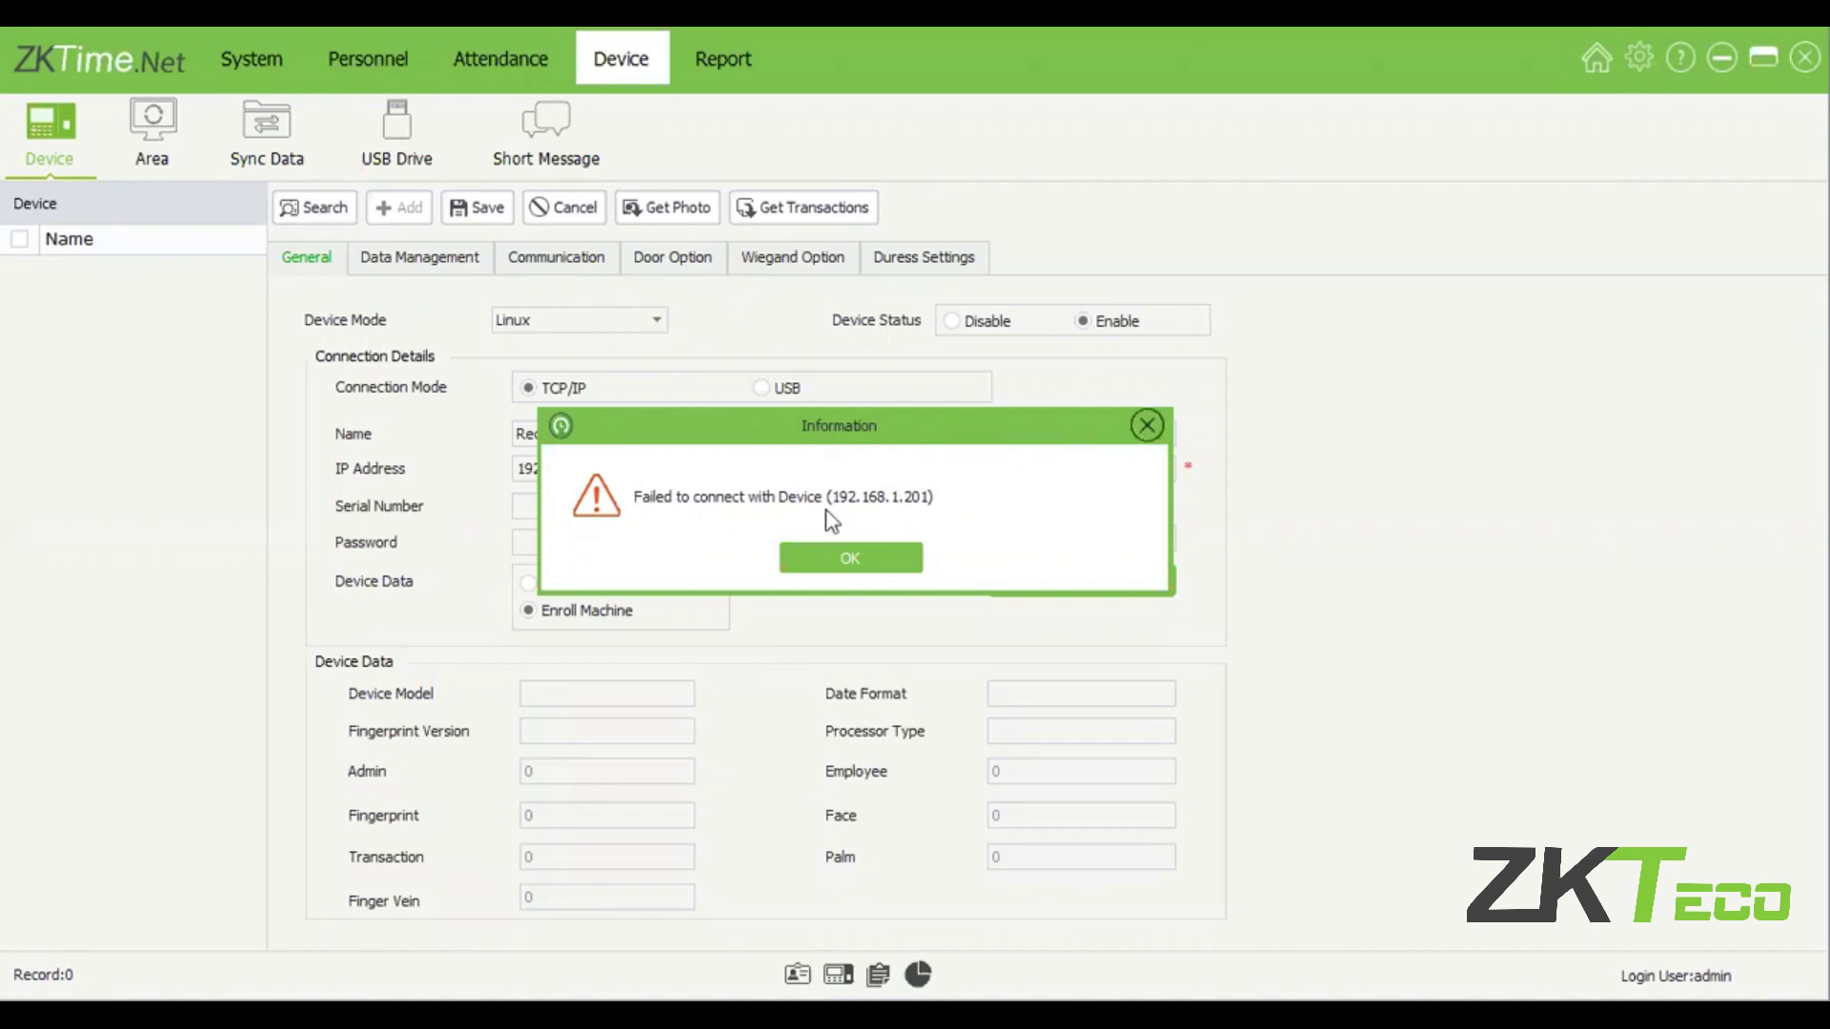
{"action": "key", "text": "Return"}
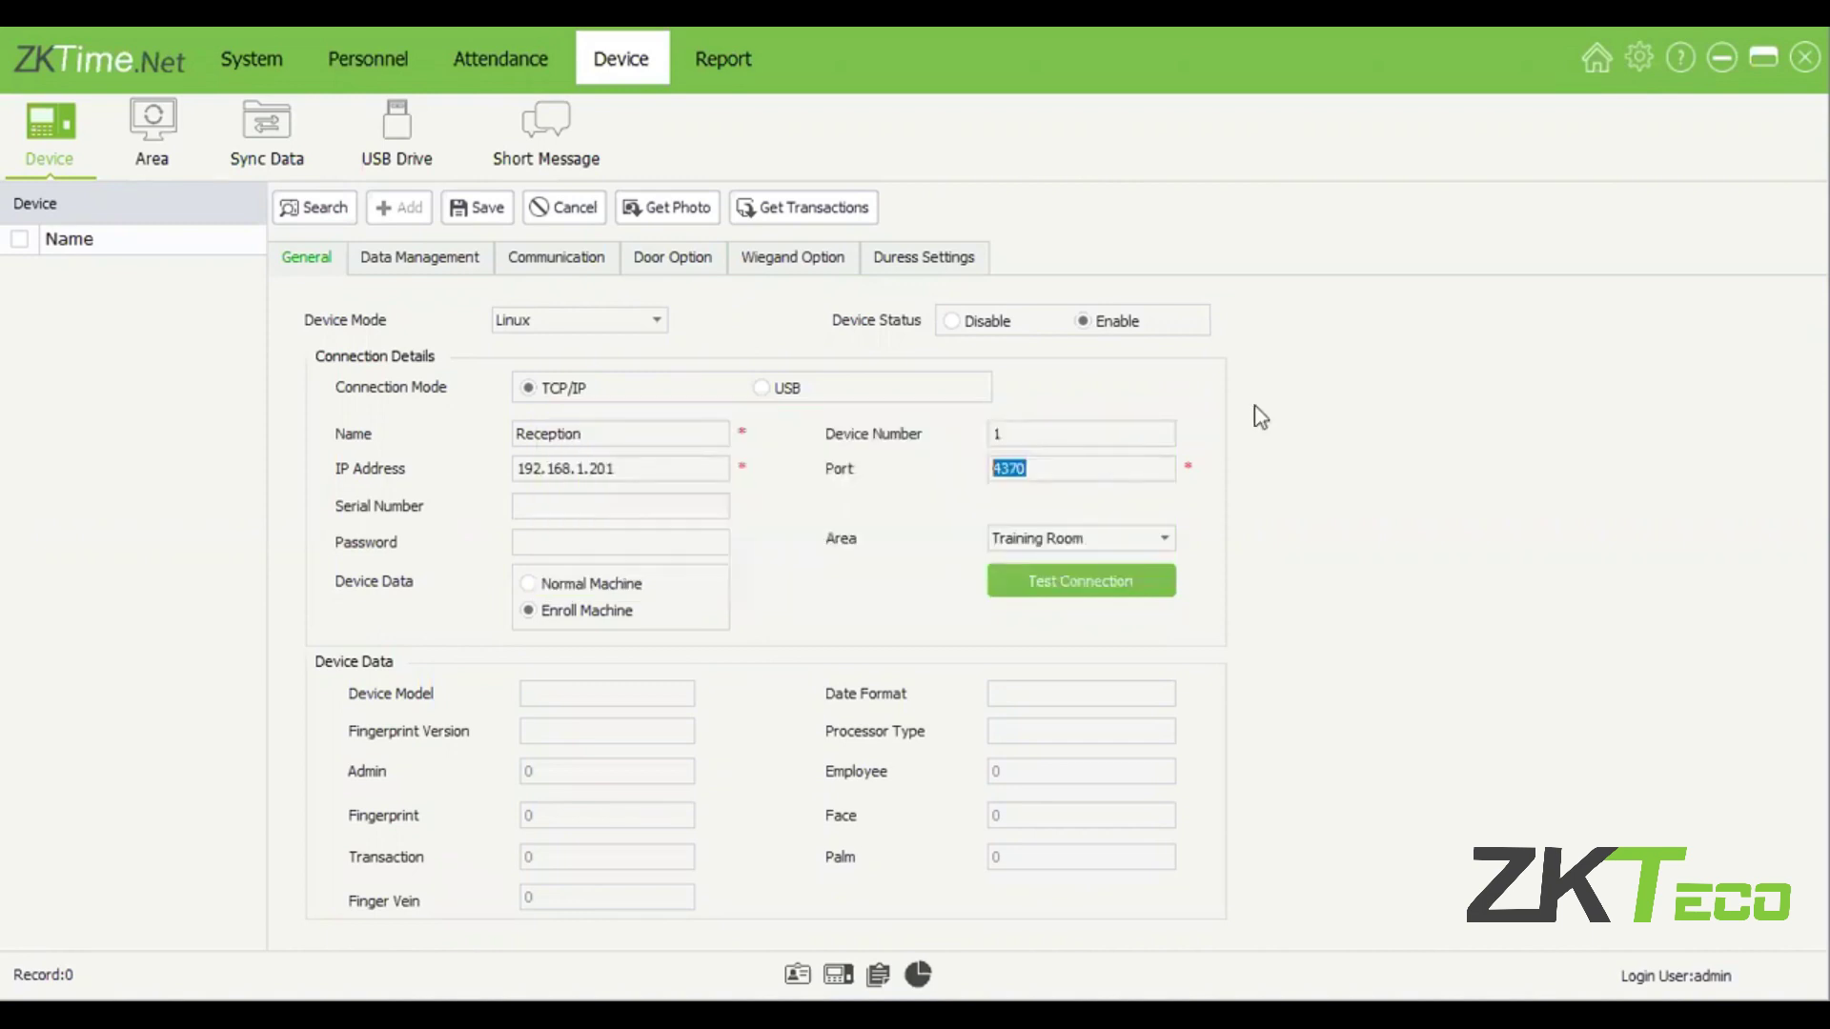
{"action": "key", "text": "End"}
{"action": "left_click", "coordinate": [1075, 593]}
Step: Set the new device's area to Training Room
{"action": "left_click", "coordinate": [1164, 537]}
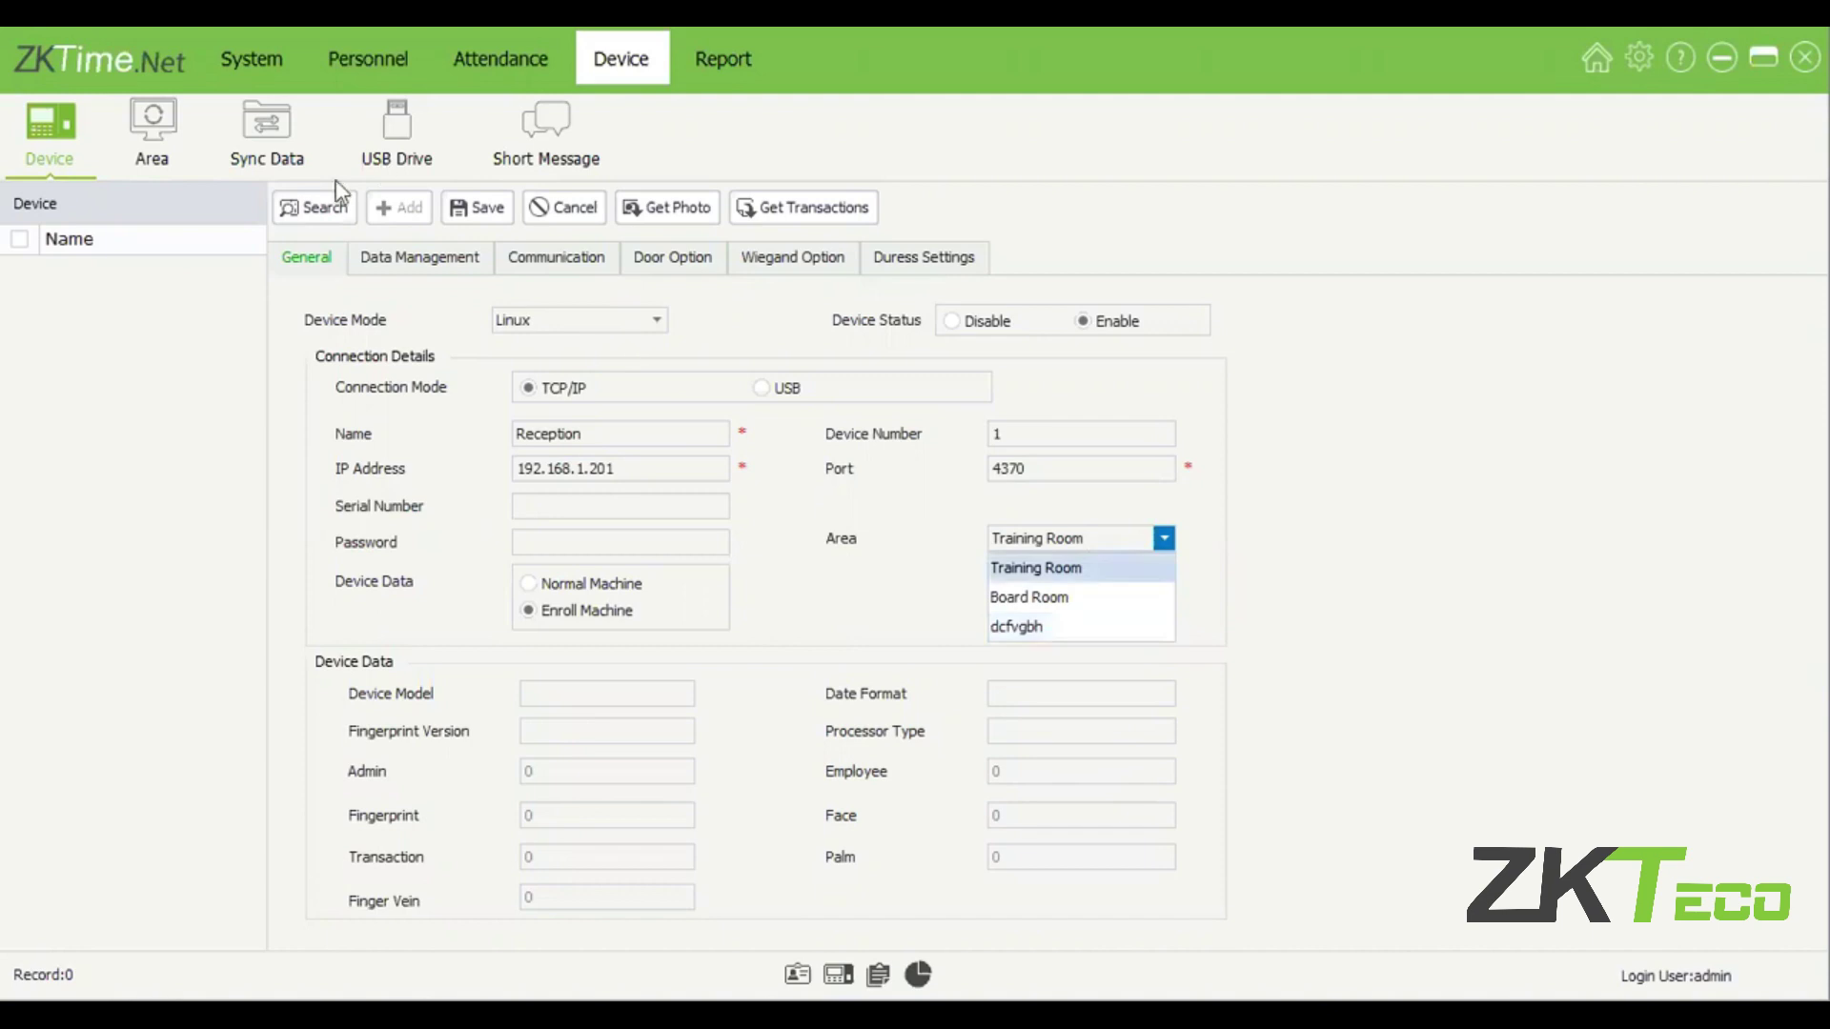
{"action": "left_click", "coordinate": [1159, 574]}
{"action": "left_click", "coordinate": [152, 128]}
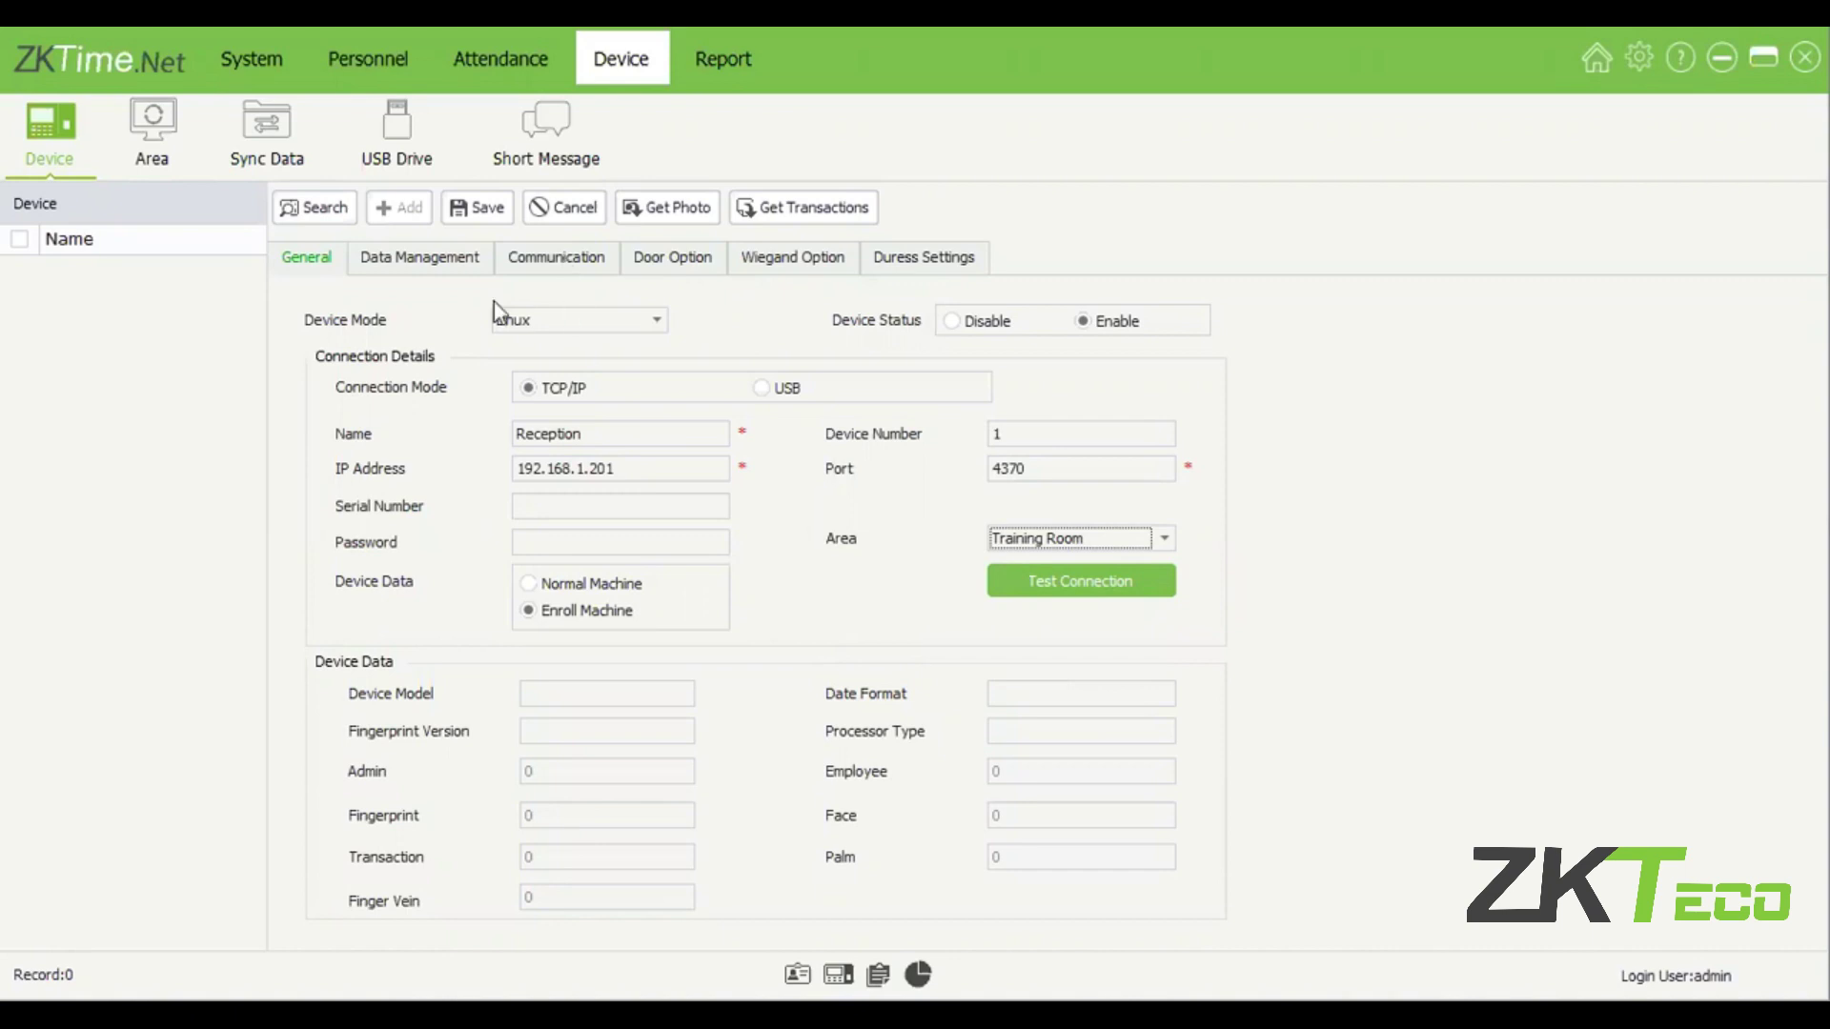
Step: Review the data management, communication and duress settings, and save the Reception device
{"action": "left_click", "coordinate": [430, 270]}
{"action": "left_click", "coordinate": [552, 263]}
{"action": "left_click", "coordinate": [950, 267]}
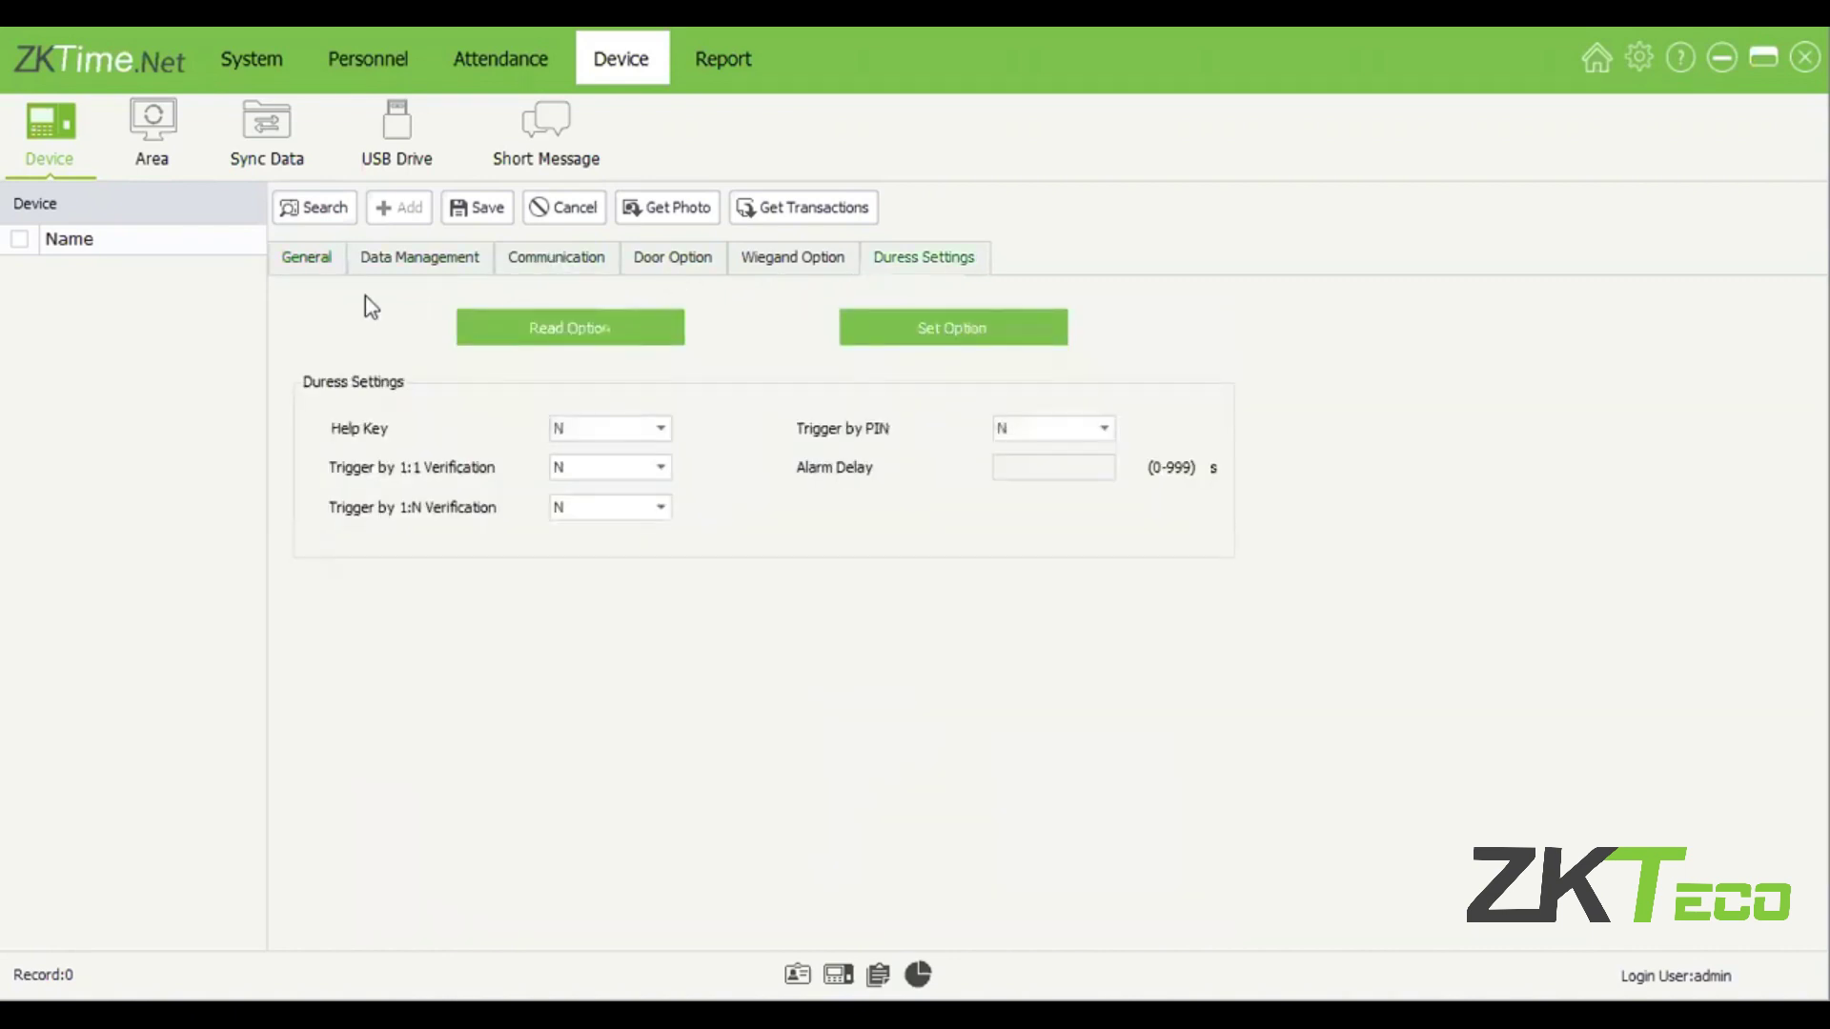
{"action": "left_click", "coordinate": [329, 269]}
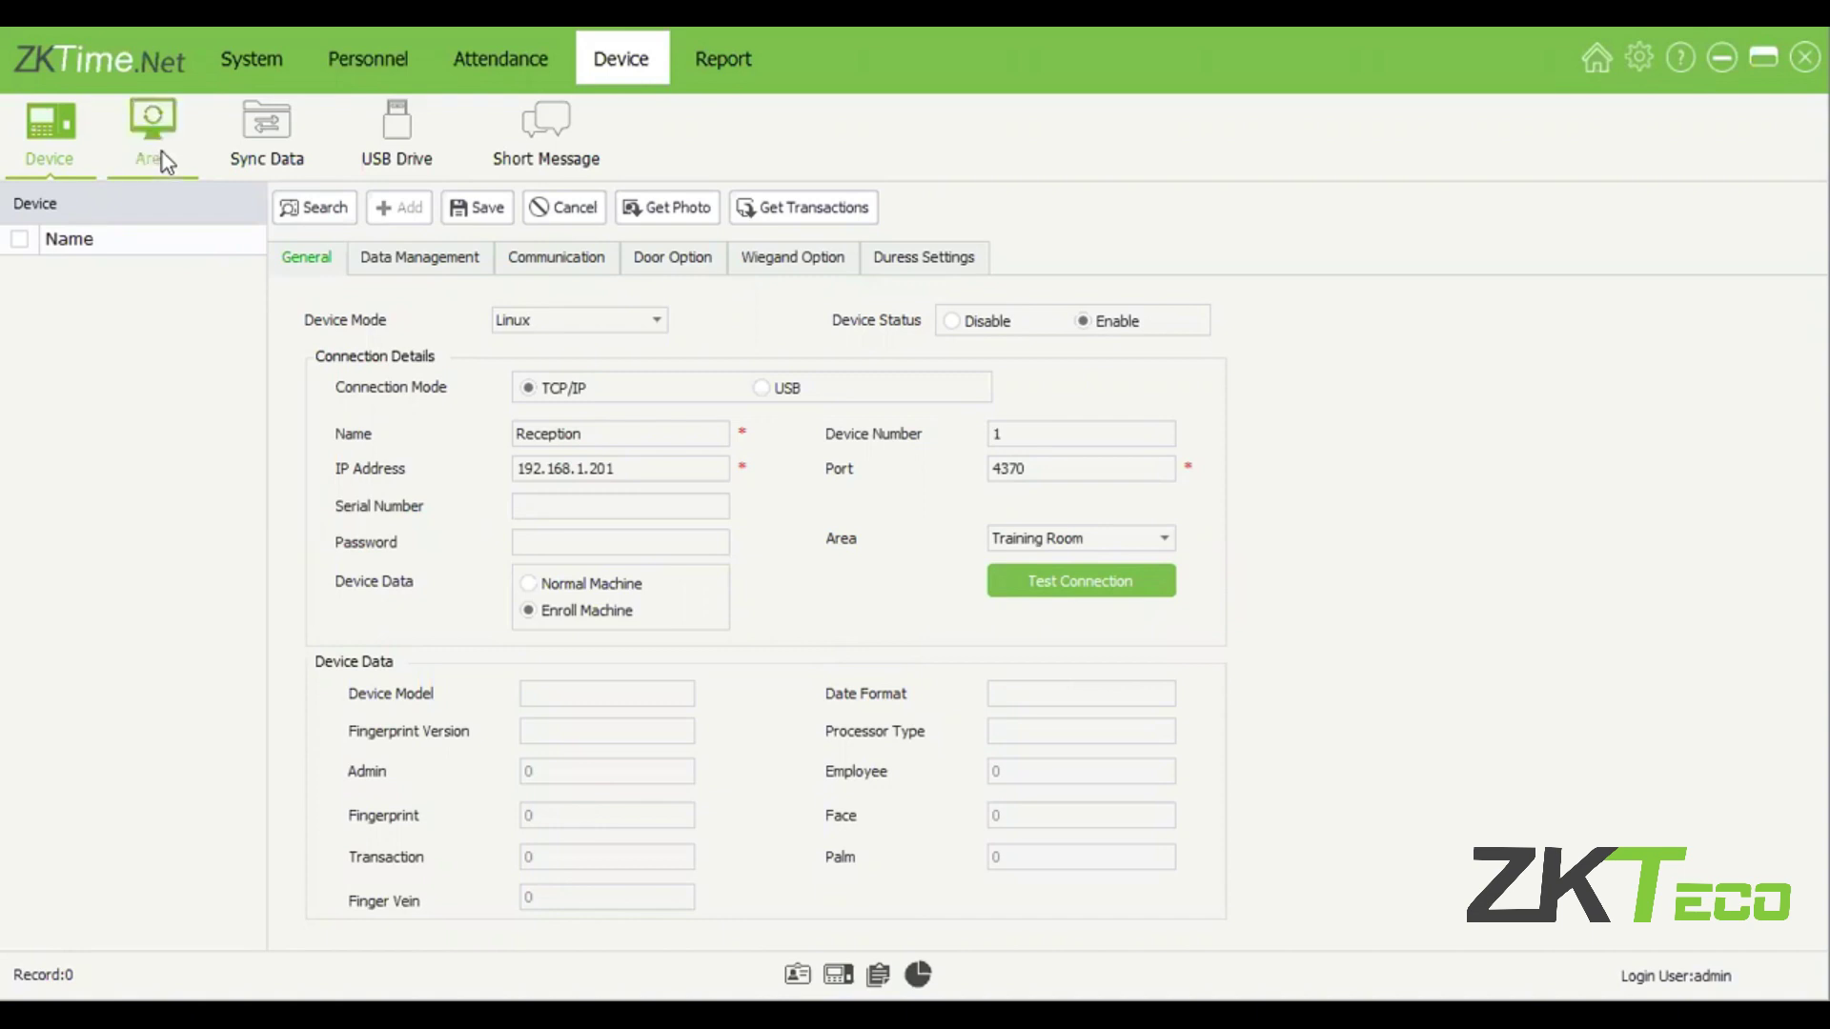
{"action": "left_click", "coordinate": [482, 207]}
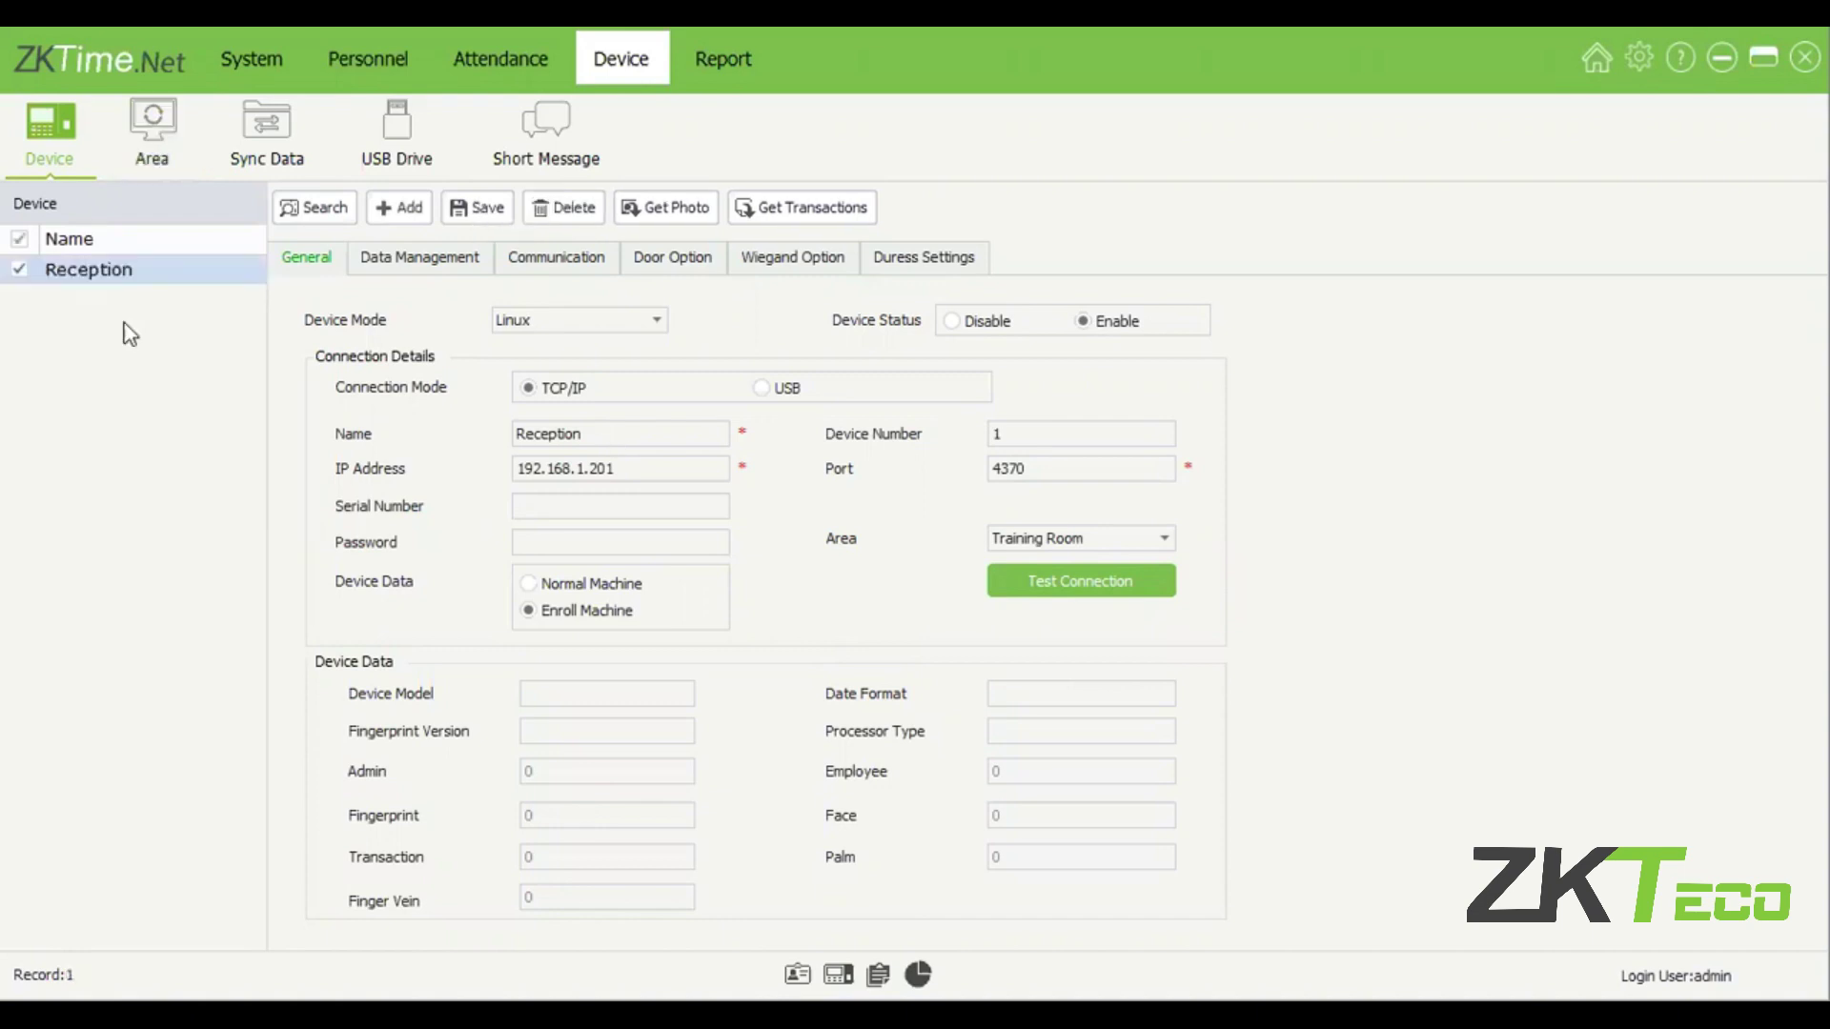
{"action": "left_click", "coordinate": [179, 276]}
Step: Examine the employee assignment of the Training Room area, abandoning the blank new area
{"action": "left_click", "coordinate": [152, 134]}
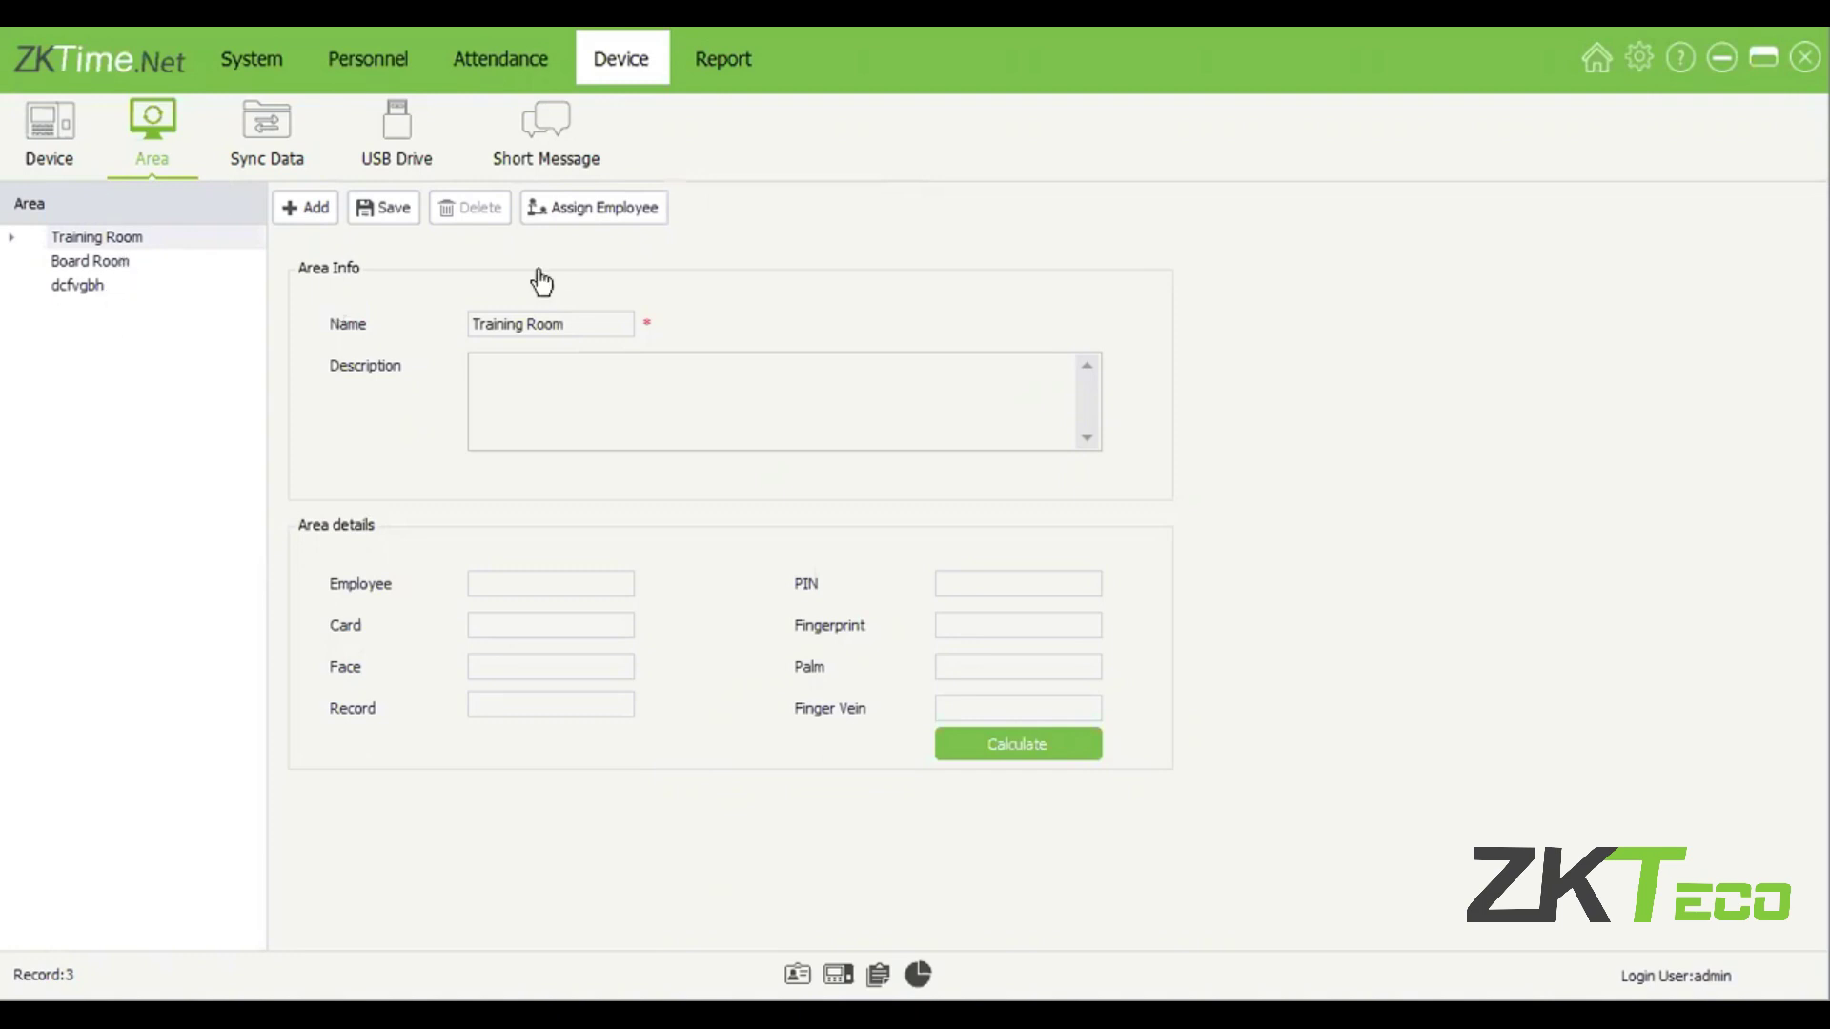
{"action": "left_click", "coordinate": [311, 209]}
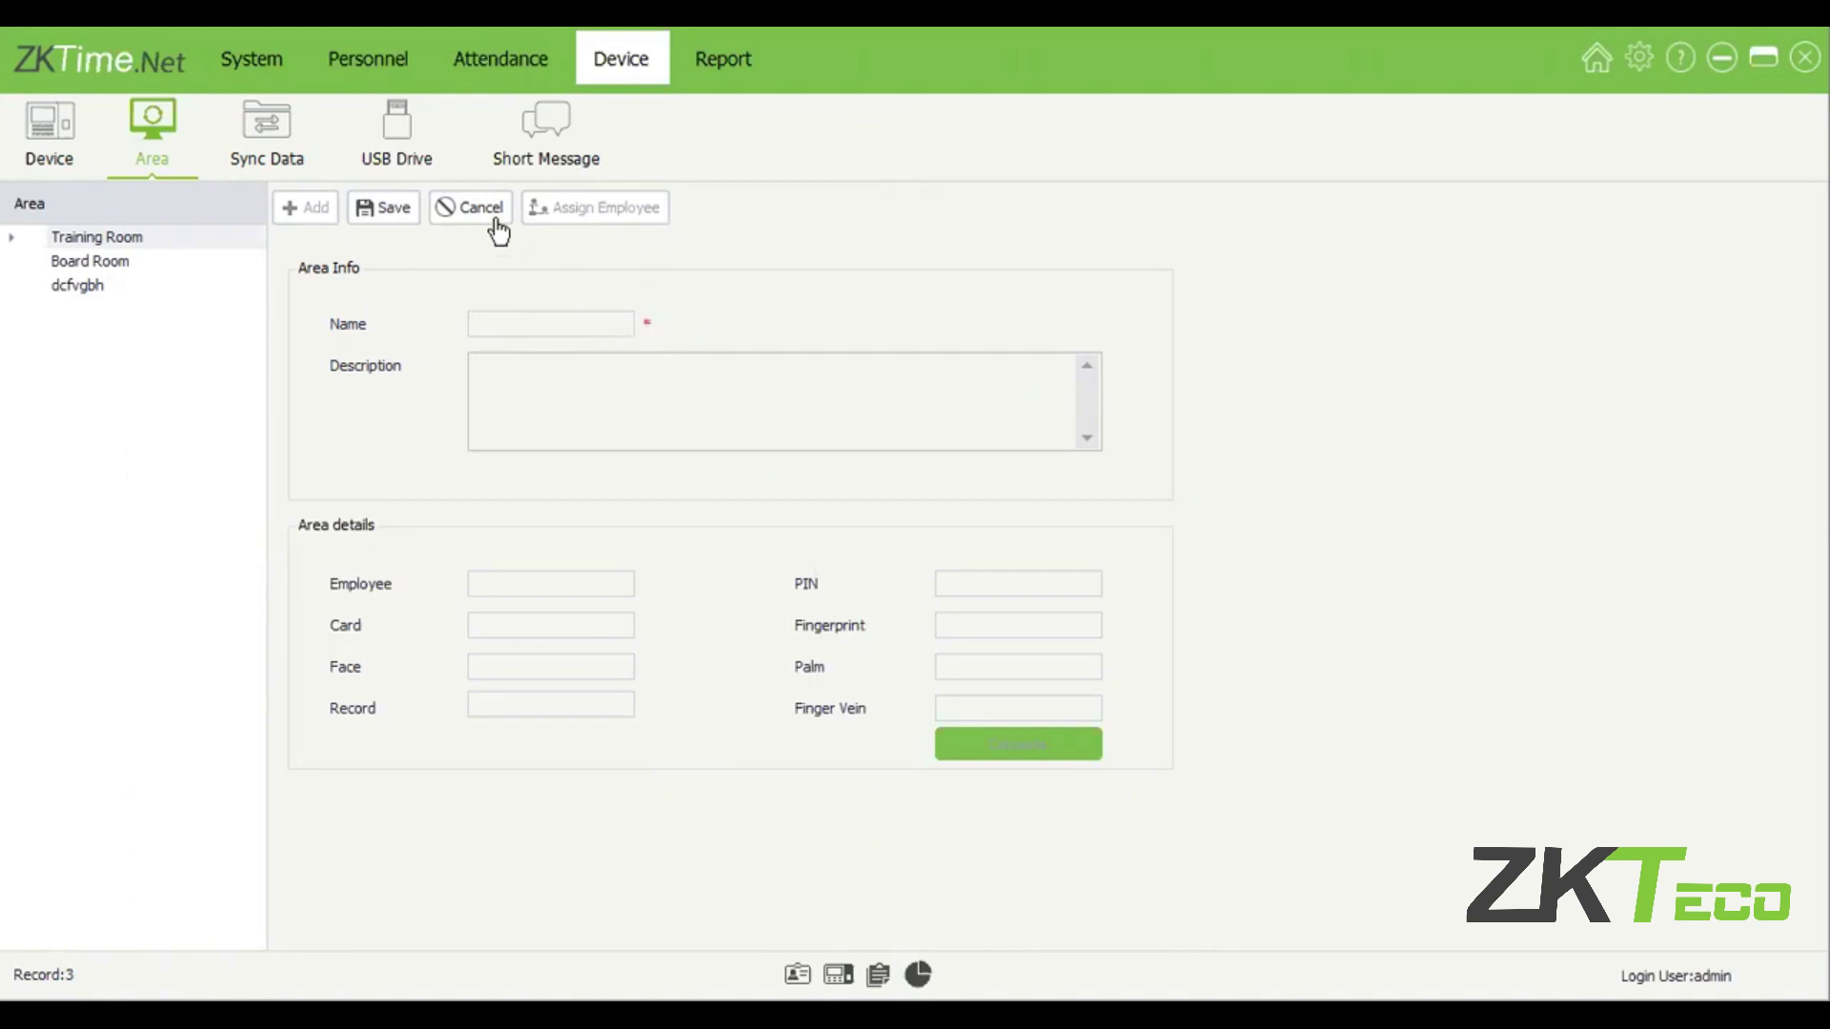
{"action": "left_click", "coordinate": [72, 244]}
{"action": "left_click", "coordinate": [174, 244]}
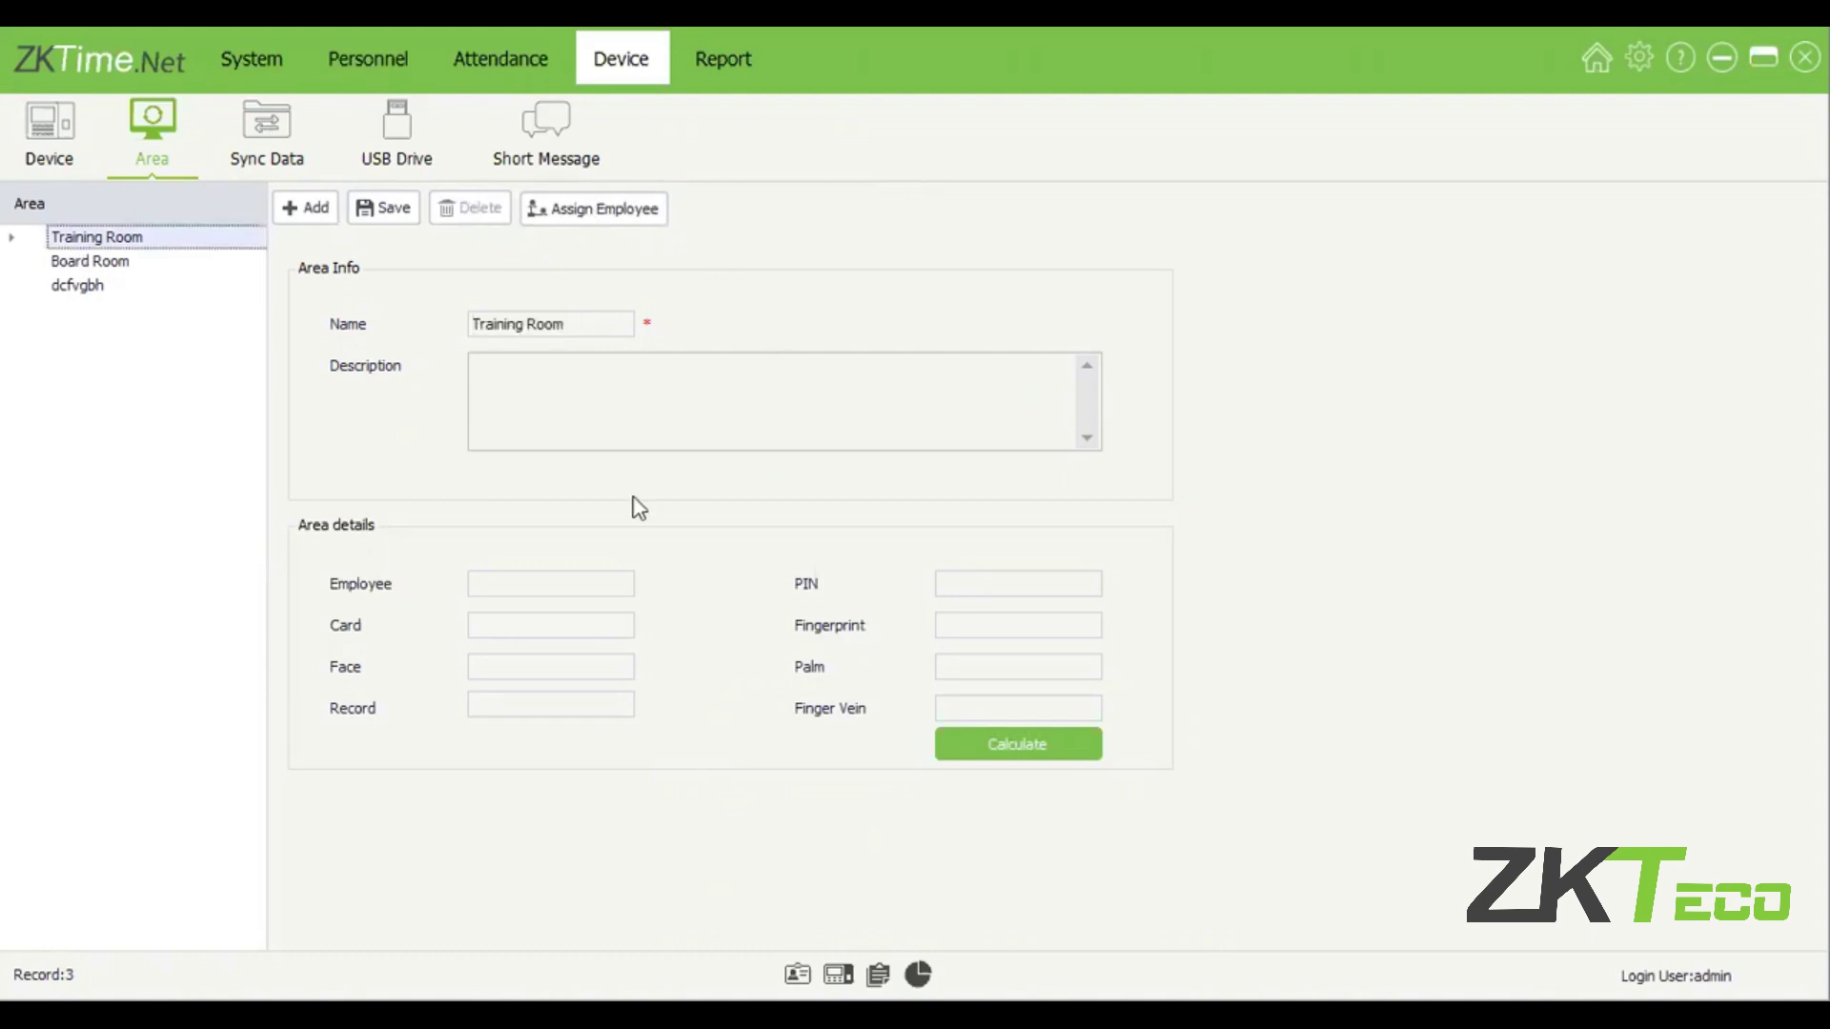
{"action": "left_click", "coordinate": [621, 207]}
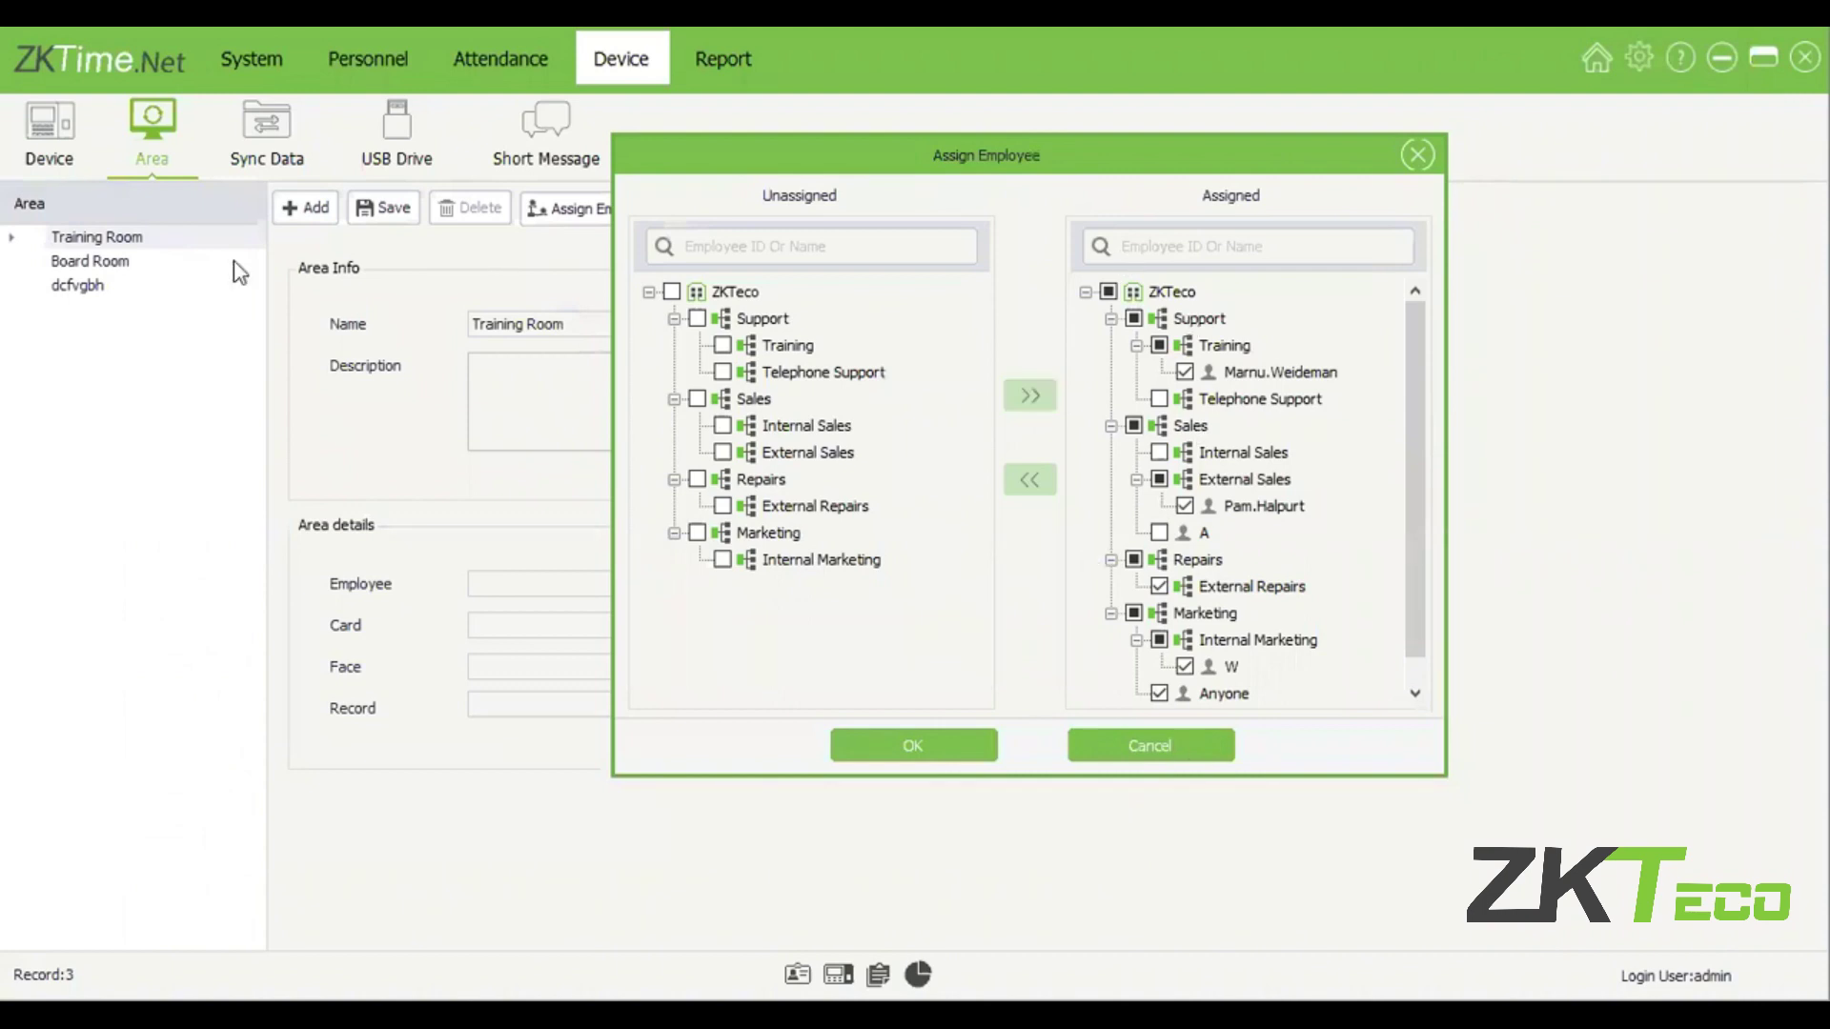
Step: Assign the Training department's unassigned employee to the Board Room area and confirm
{"action": "left_click", "coordinate": [170, 260]}
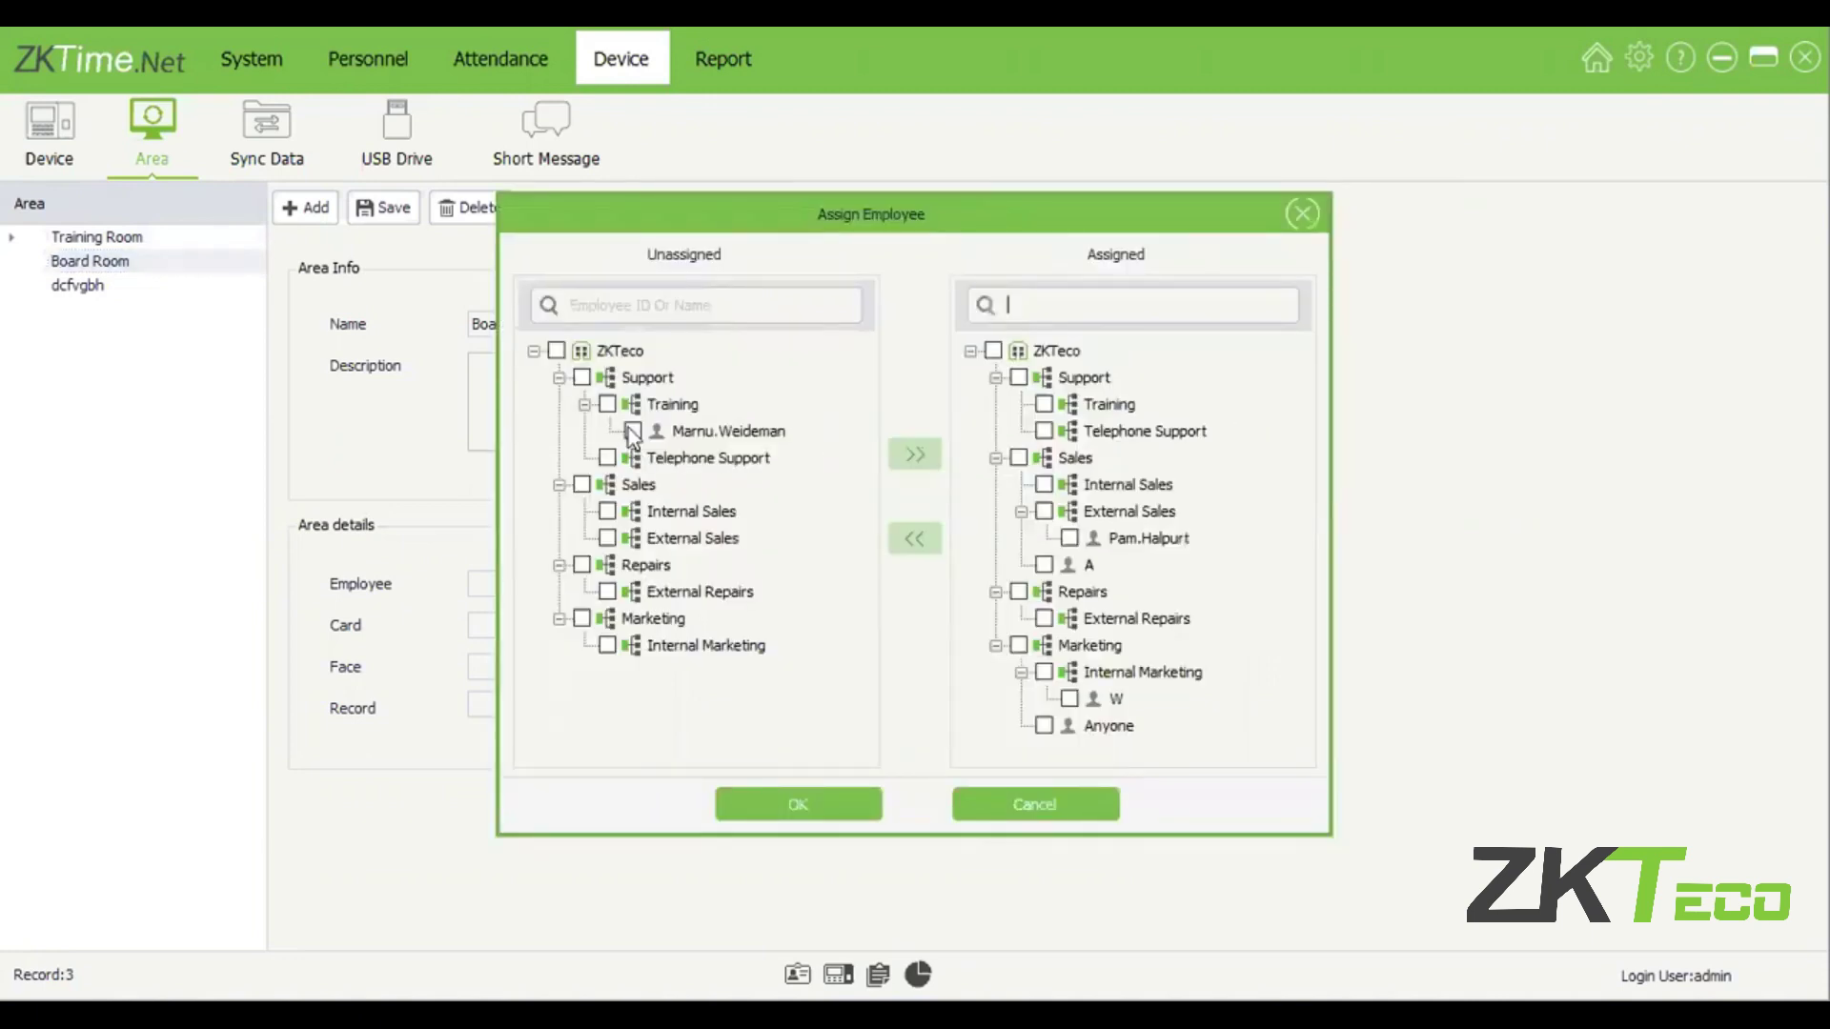
{"action": "left_click", "coordinate": [629, 429]}
{"action": "left_click", "coordinate": [914, 461]}
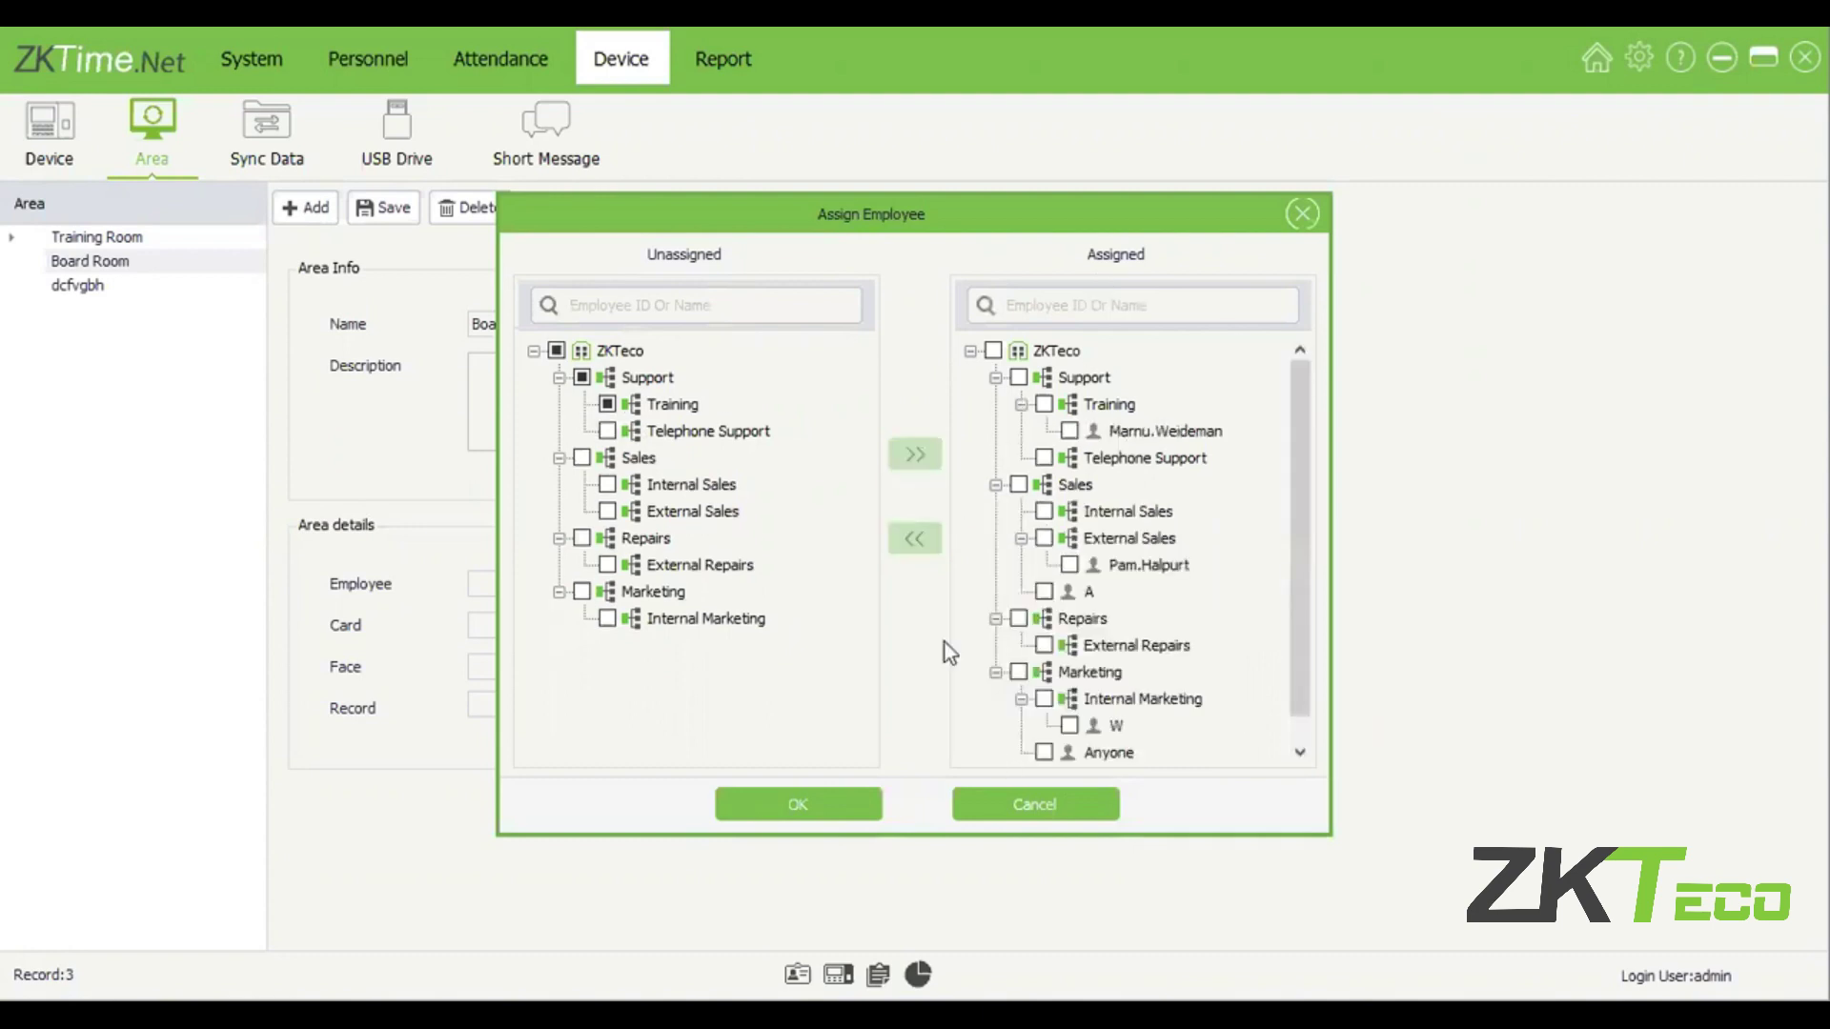
{"action": "left_click", "coordinate": [858, 808]}
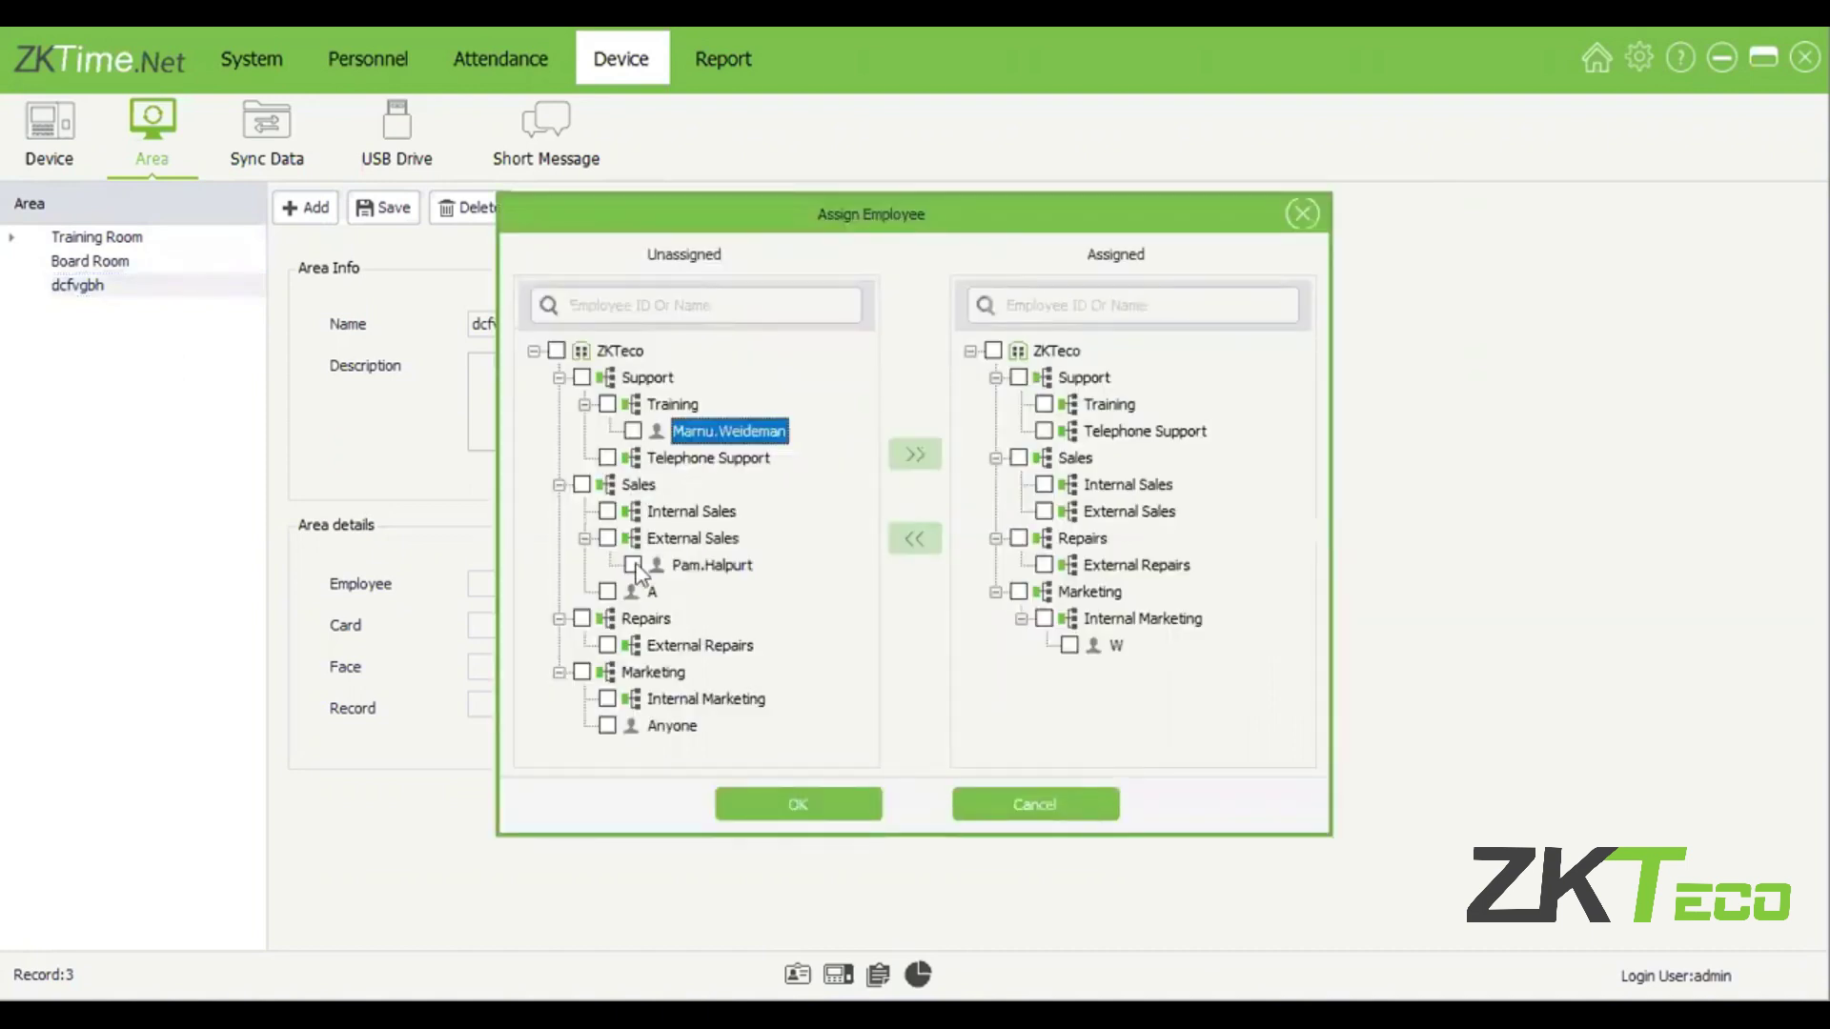
Step: Assign all remaining unassigned employees to the dcfvgbh area and confirm
{"action": "left_click", "coordinate": [634, 566]}
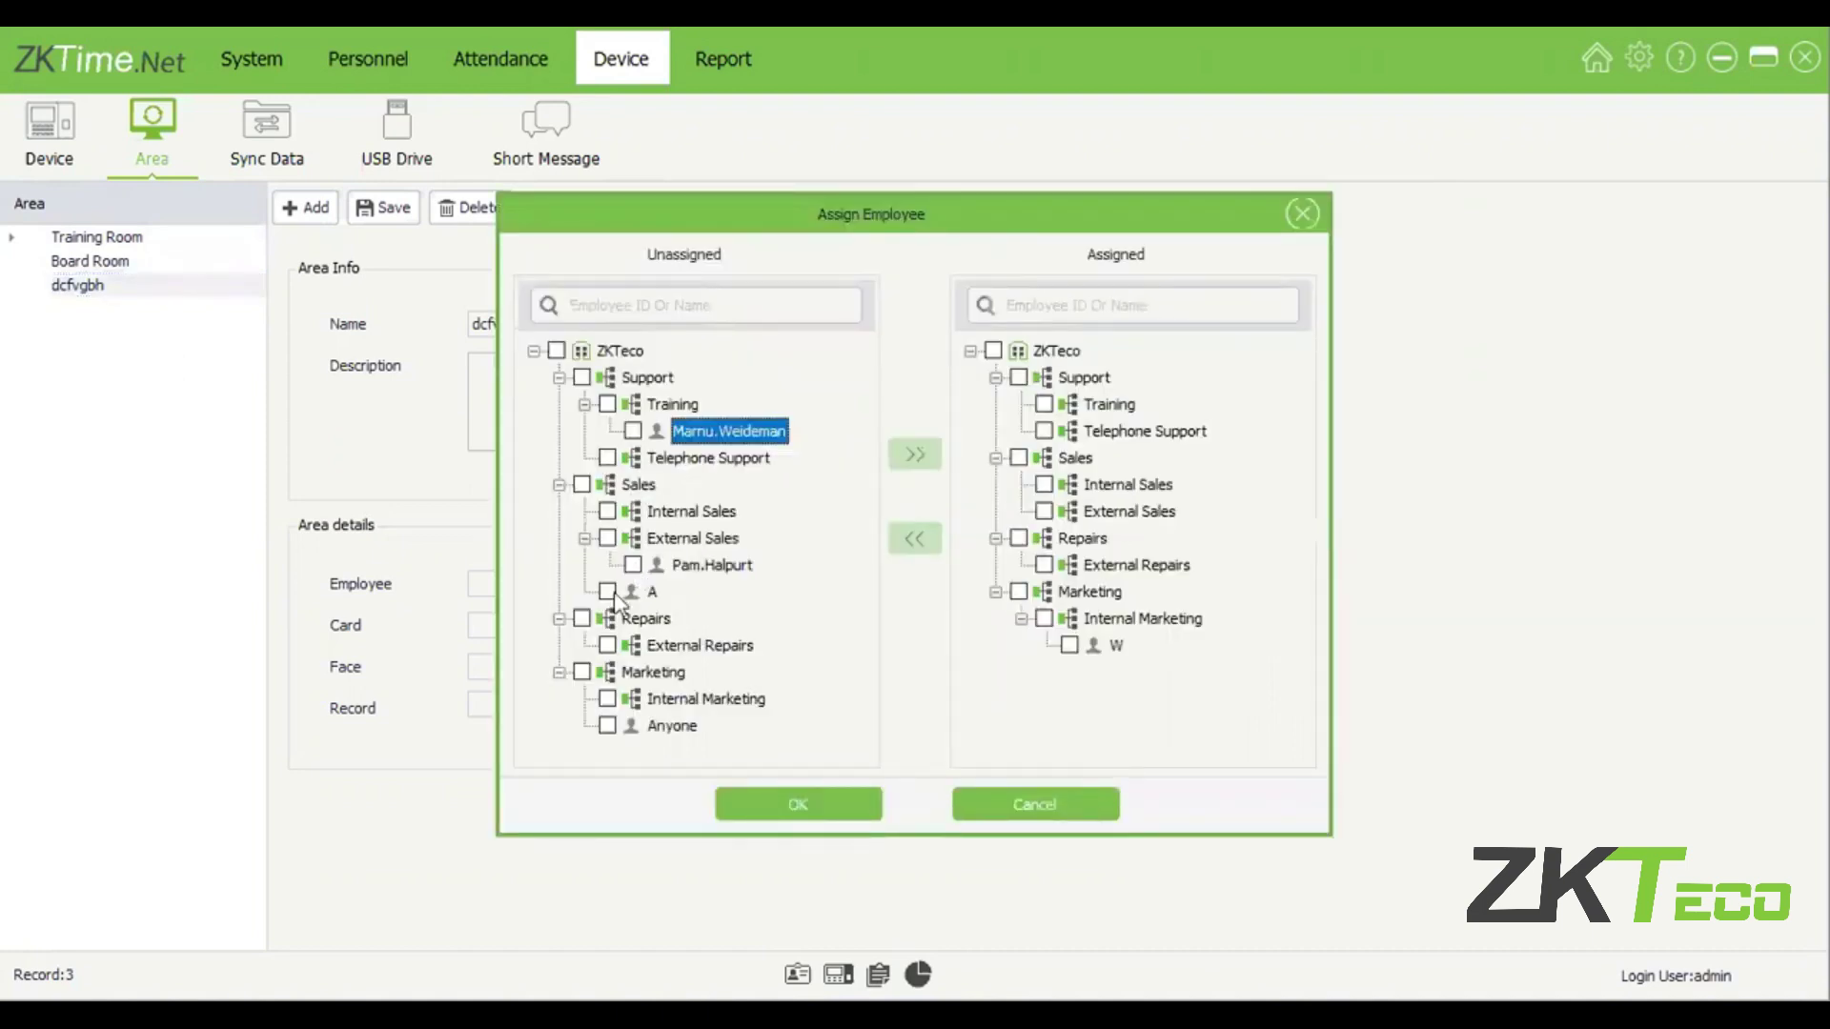
{"action": "left_click", "coordinate": [917, 453]}
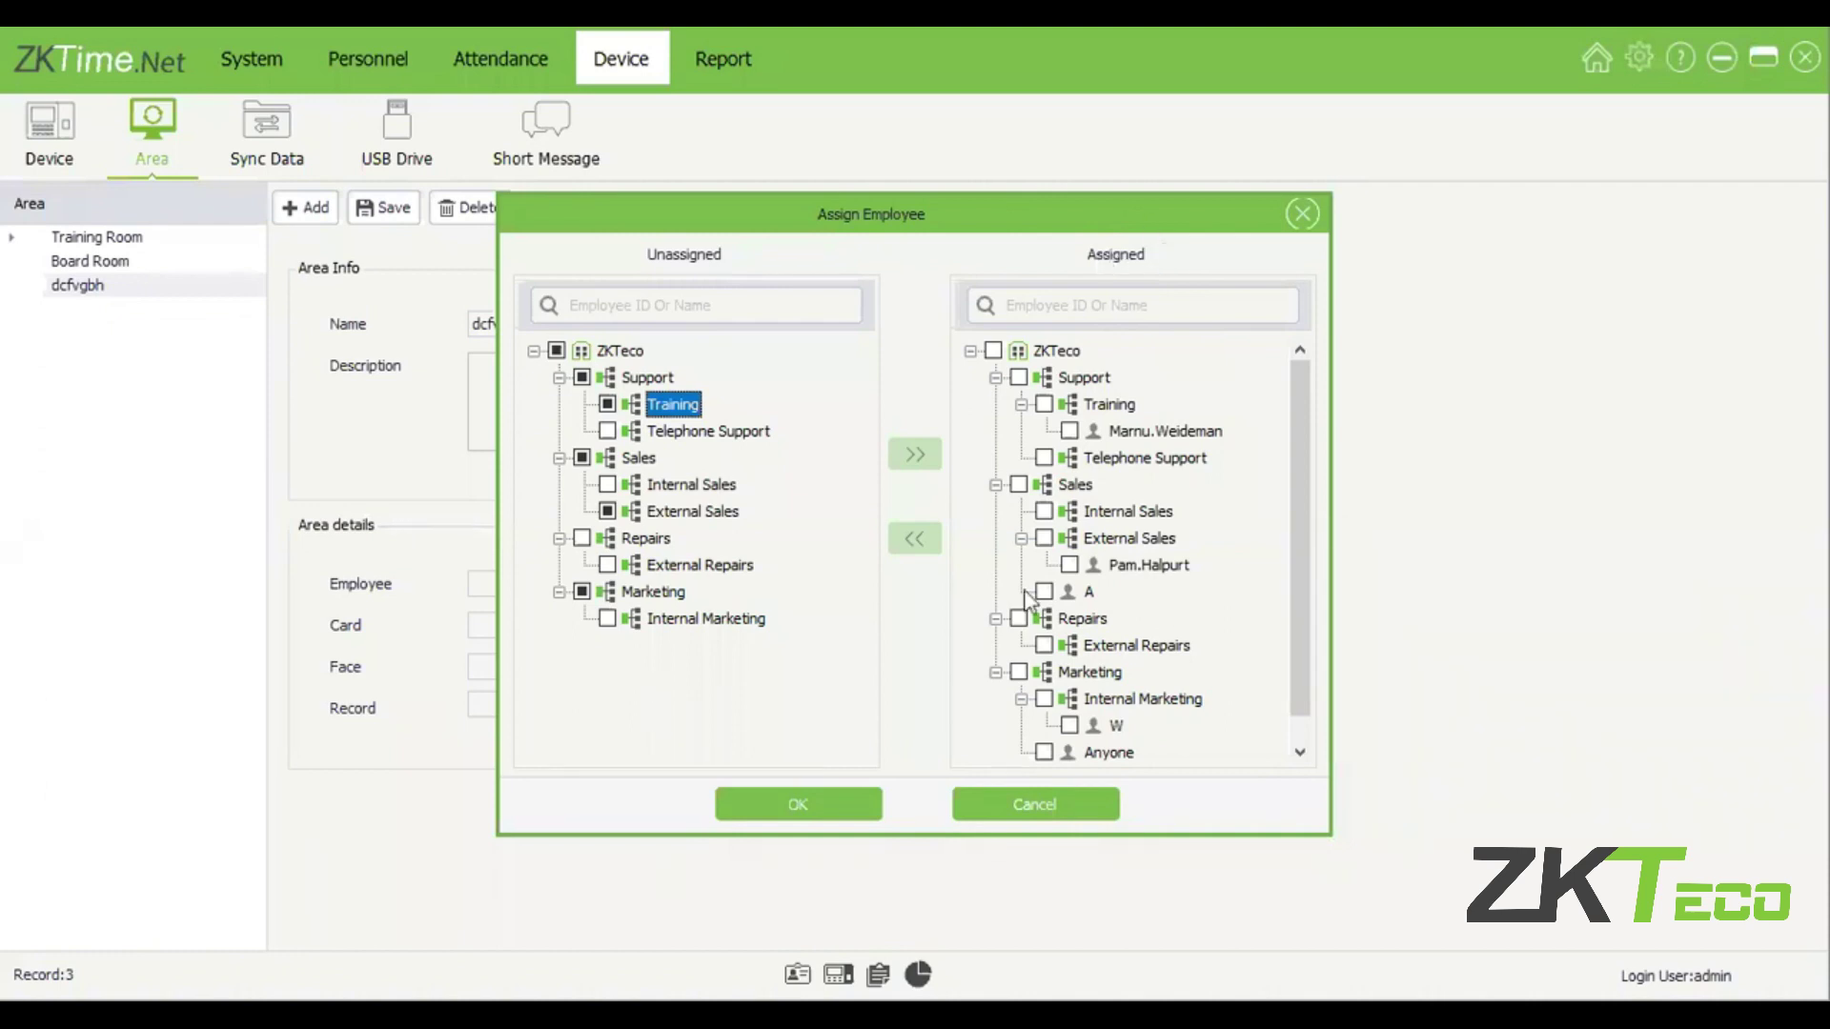
{"action": "scroll", "coordinate": [1122, 552], "scroll_direction": "down", "scroll_amount": 1}
{"action": "left_click", "coordinate": [818, 810]}
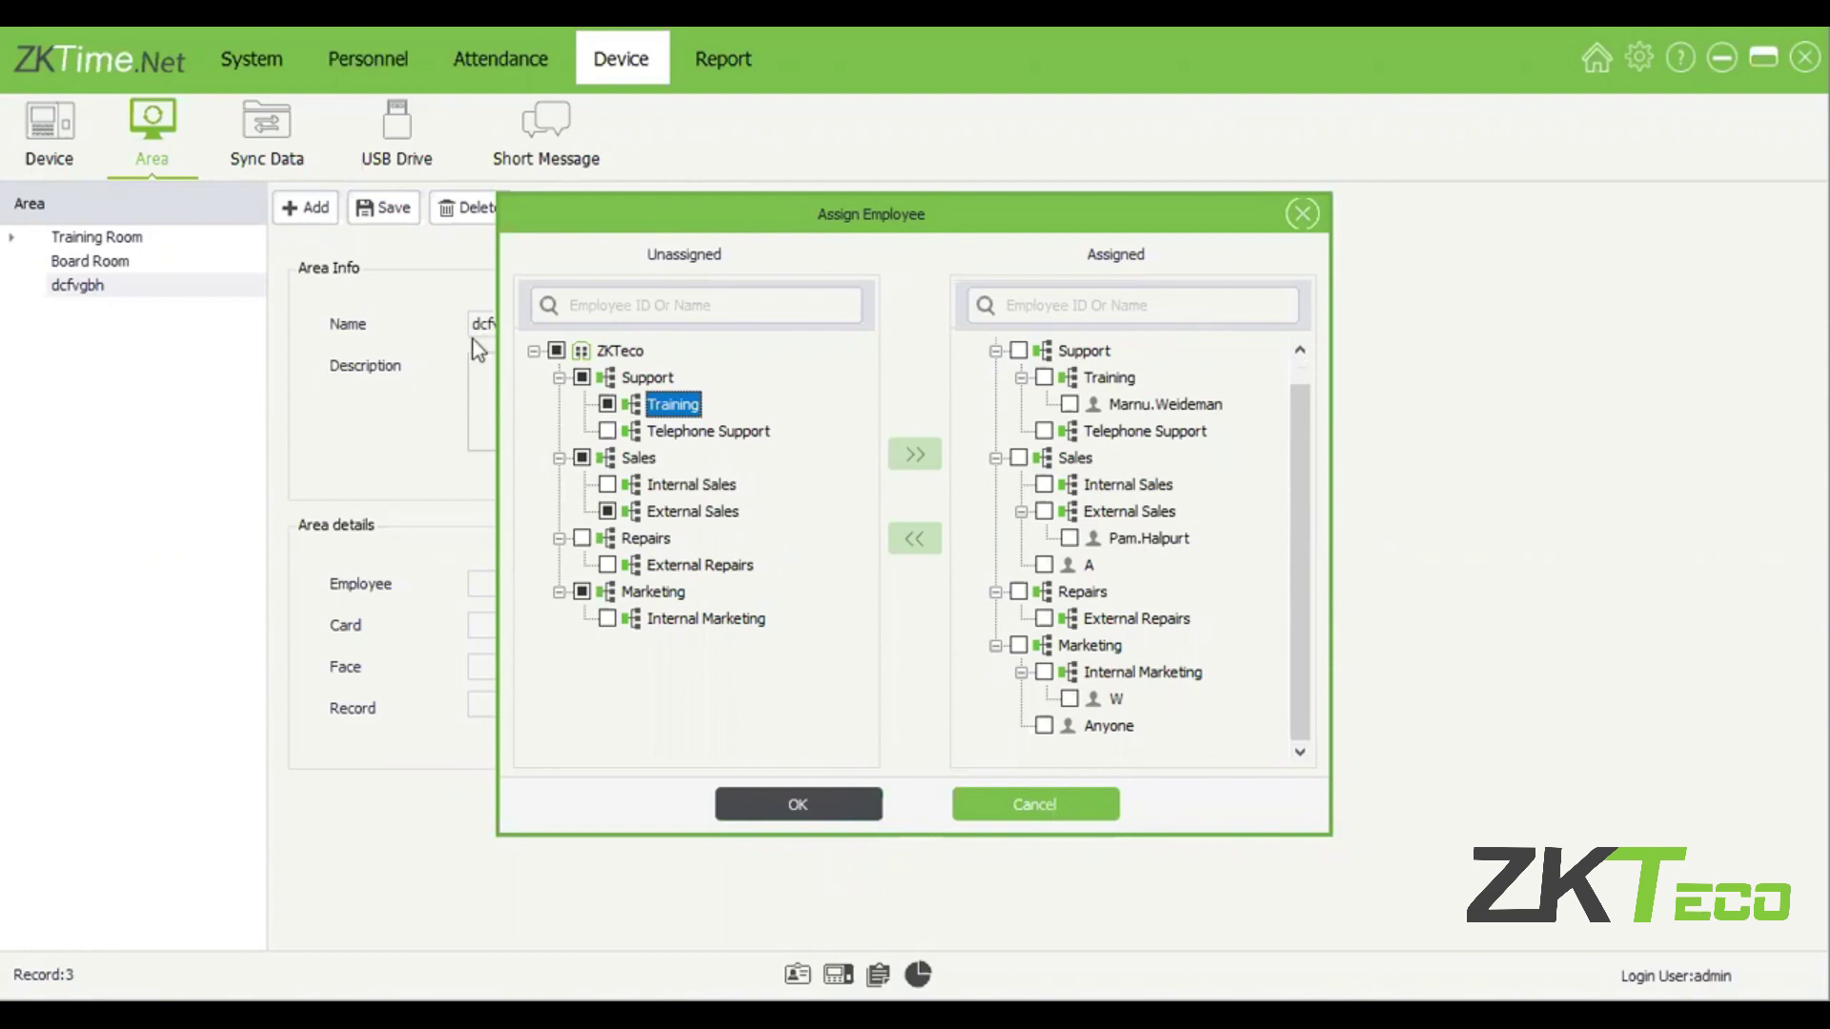
{"action": "left_click", "coordinate": [910, 572]}
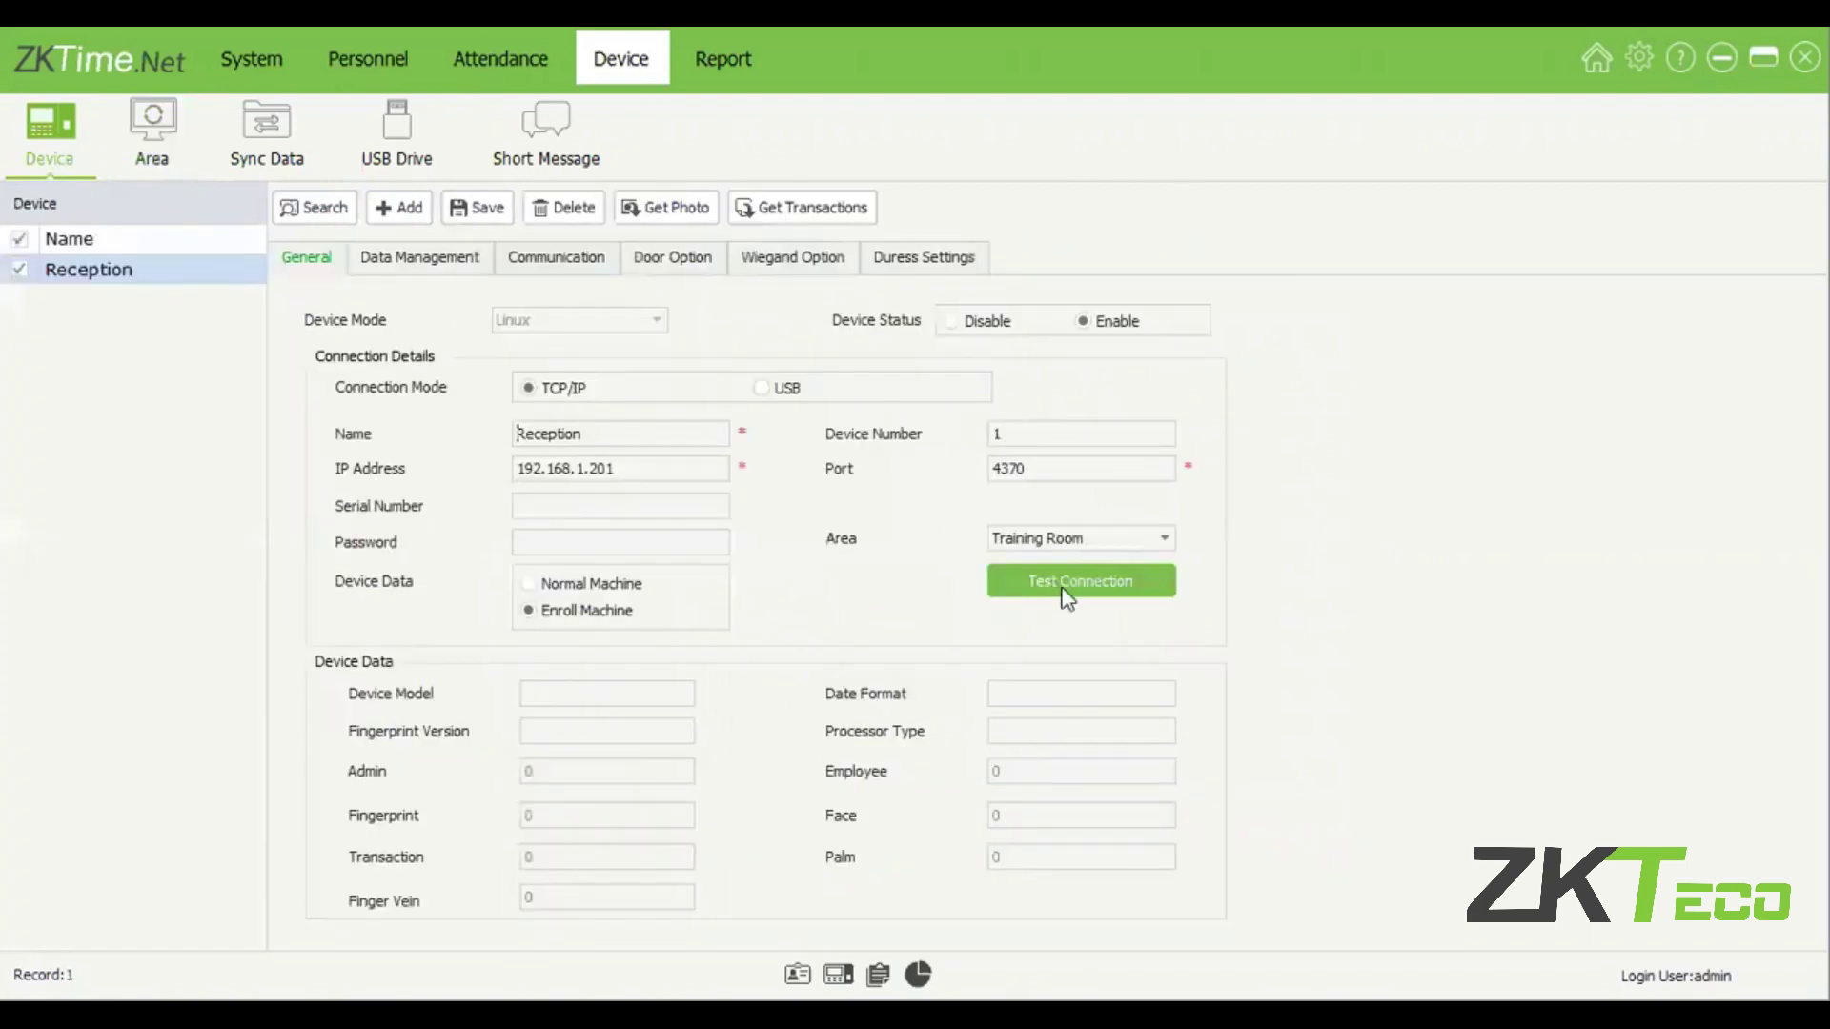
Step: Review the device's area and select Training Room, Board Room and dcfvgbh for data synchronization
{"action": "left_click", "coordinate": [1124, 539]}
{"action": "left_click", "coordinate": [171, 133]}
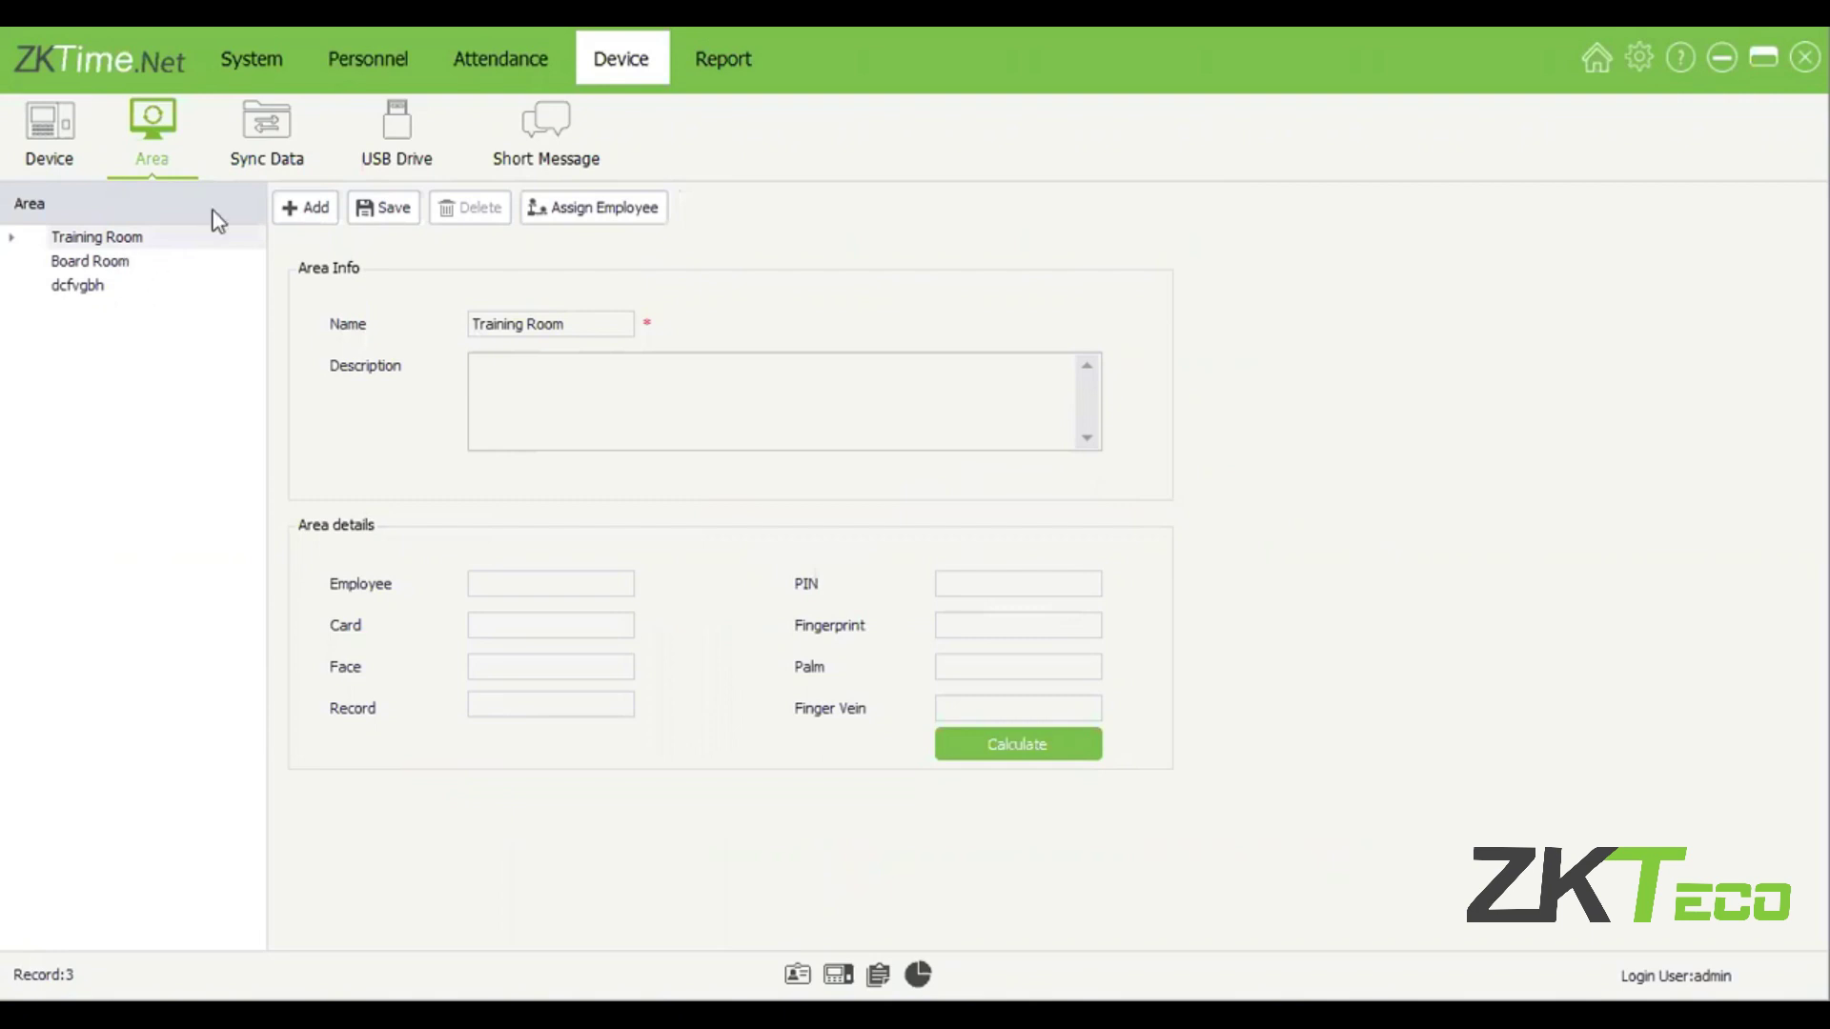
{"action": "left_click", "coordinate": [279, 161]}
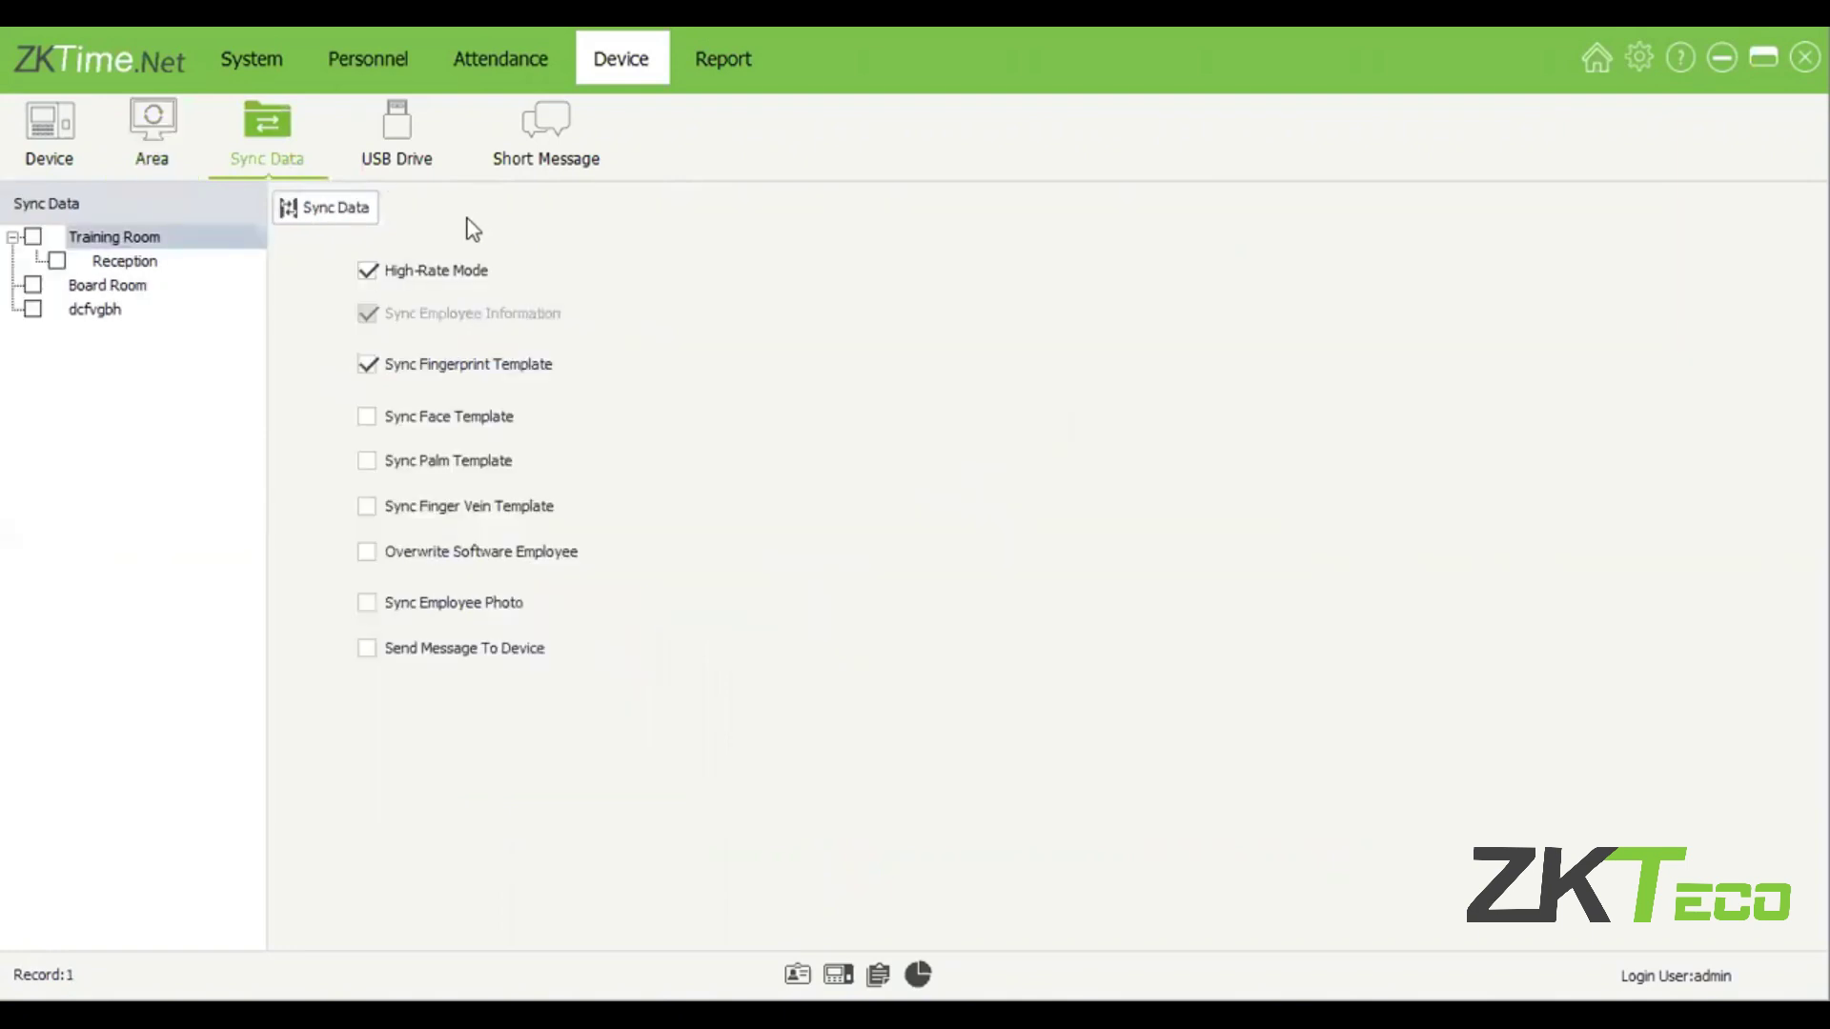
{"action": "left_click", "coordinate": [32, 236]}
{"action": "left_click", "coordinate": [33, 284]}
{"action": "left_click", "coordinate": [32, 309]}
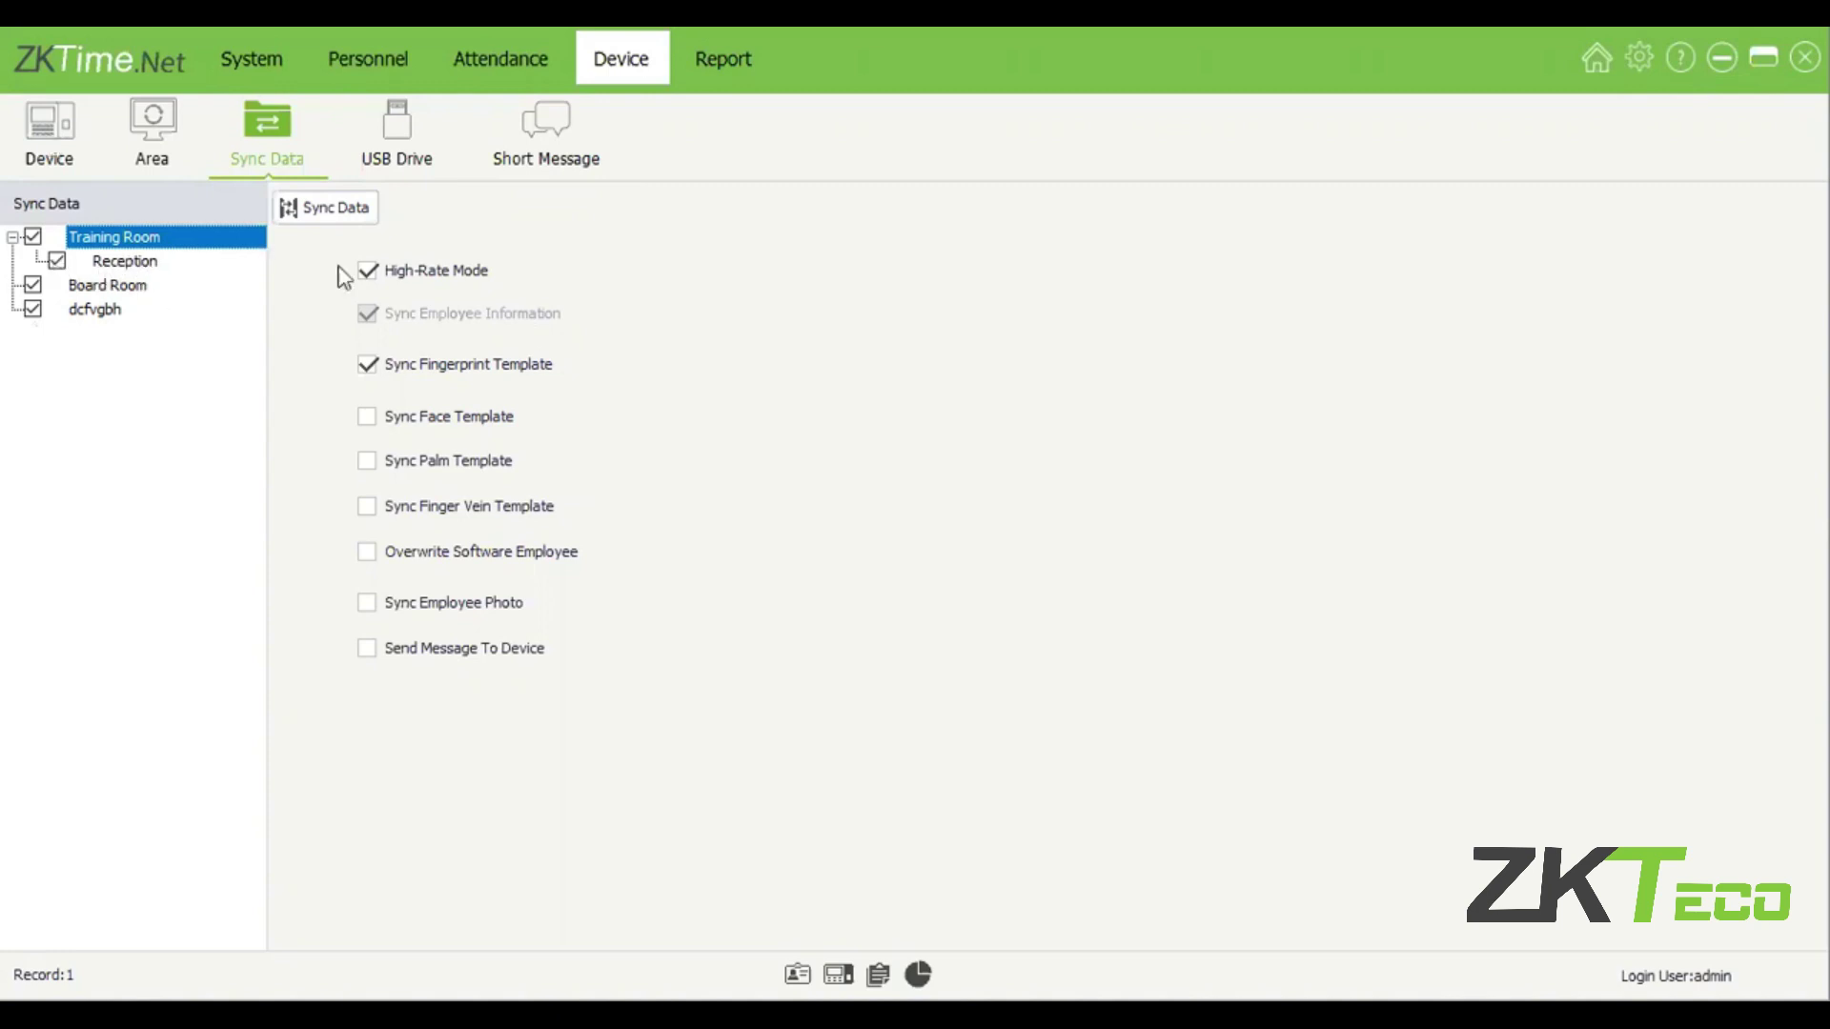
Step: Rename the Reception device as F22 and save it
{"action": "left_click_drag", "start_coordinate": [586, 437], "coordinate": [462, 437]}
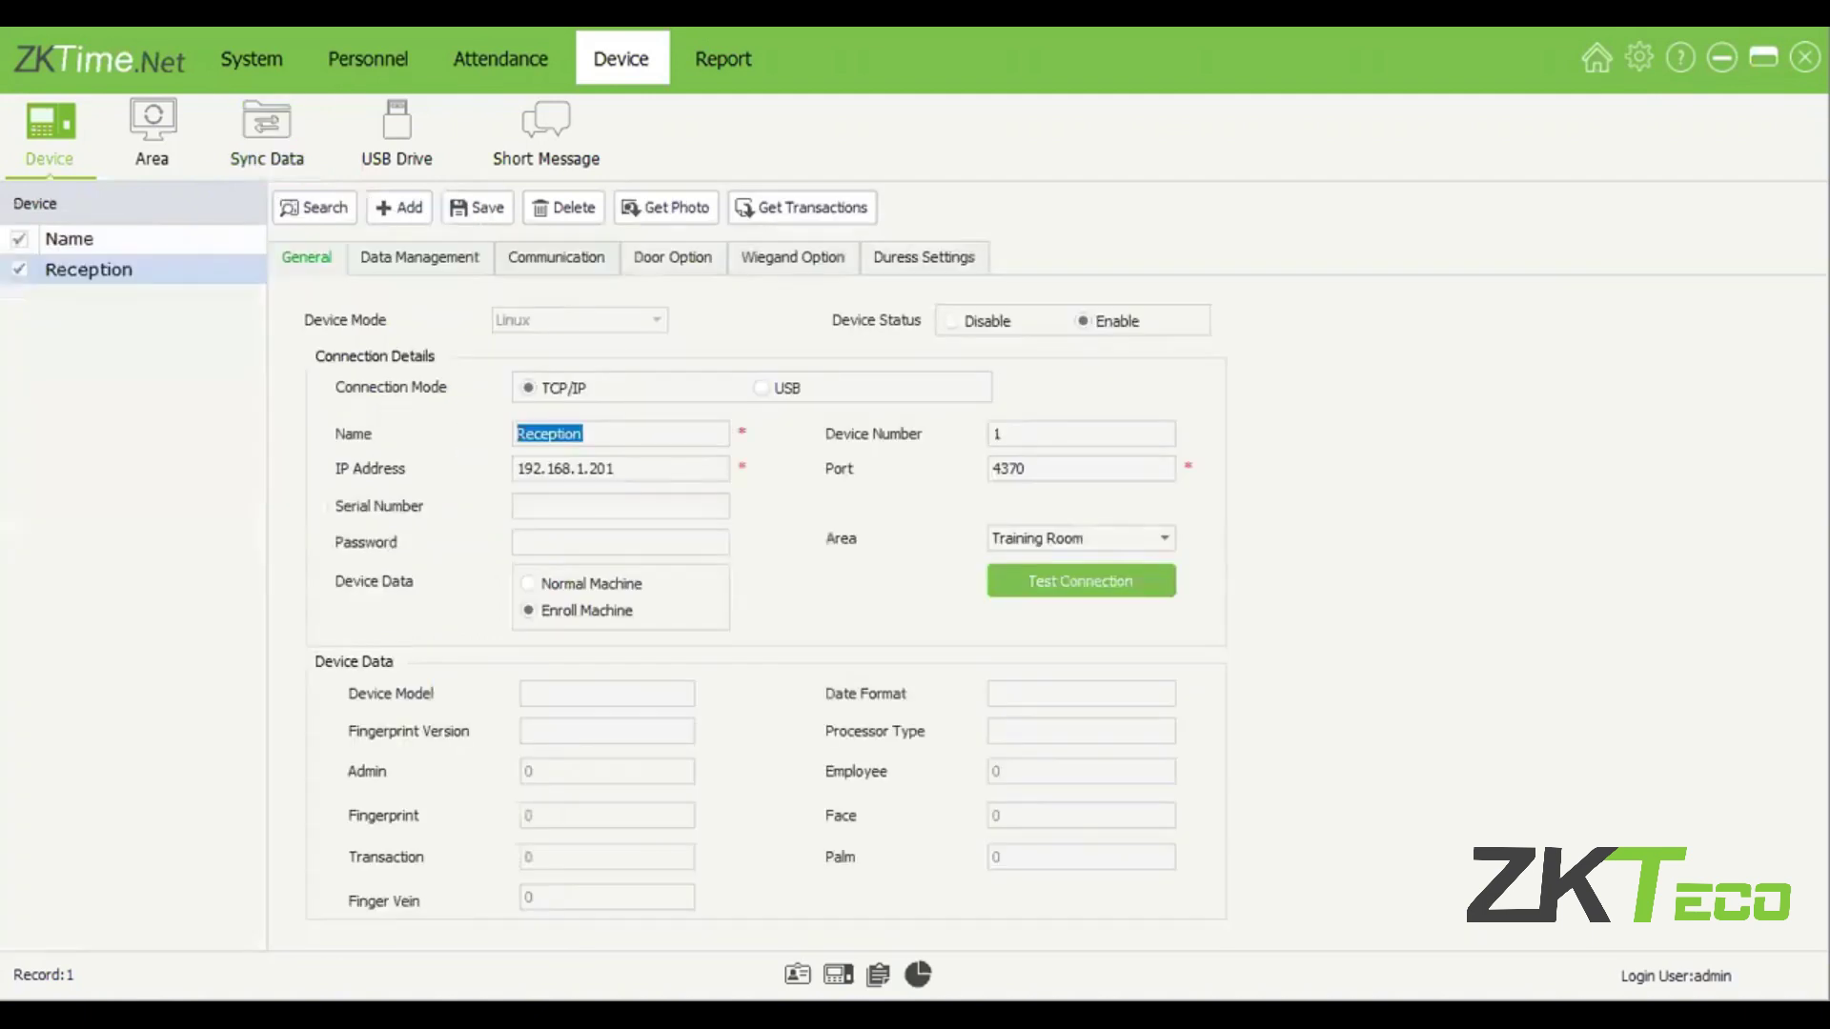
{"action": "type", "text": "F22"}
{"action": "left_click", "coordinate": [465, 208]}
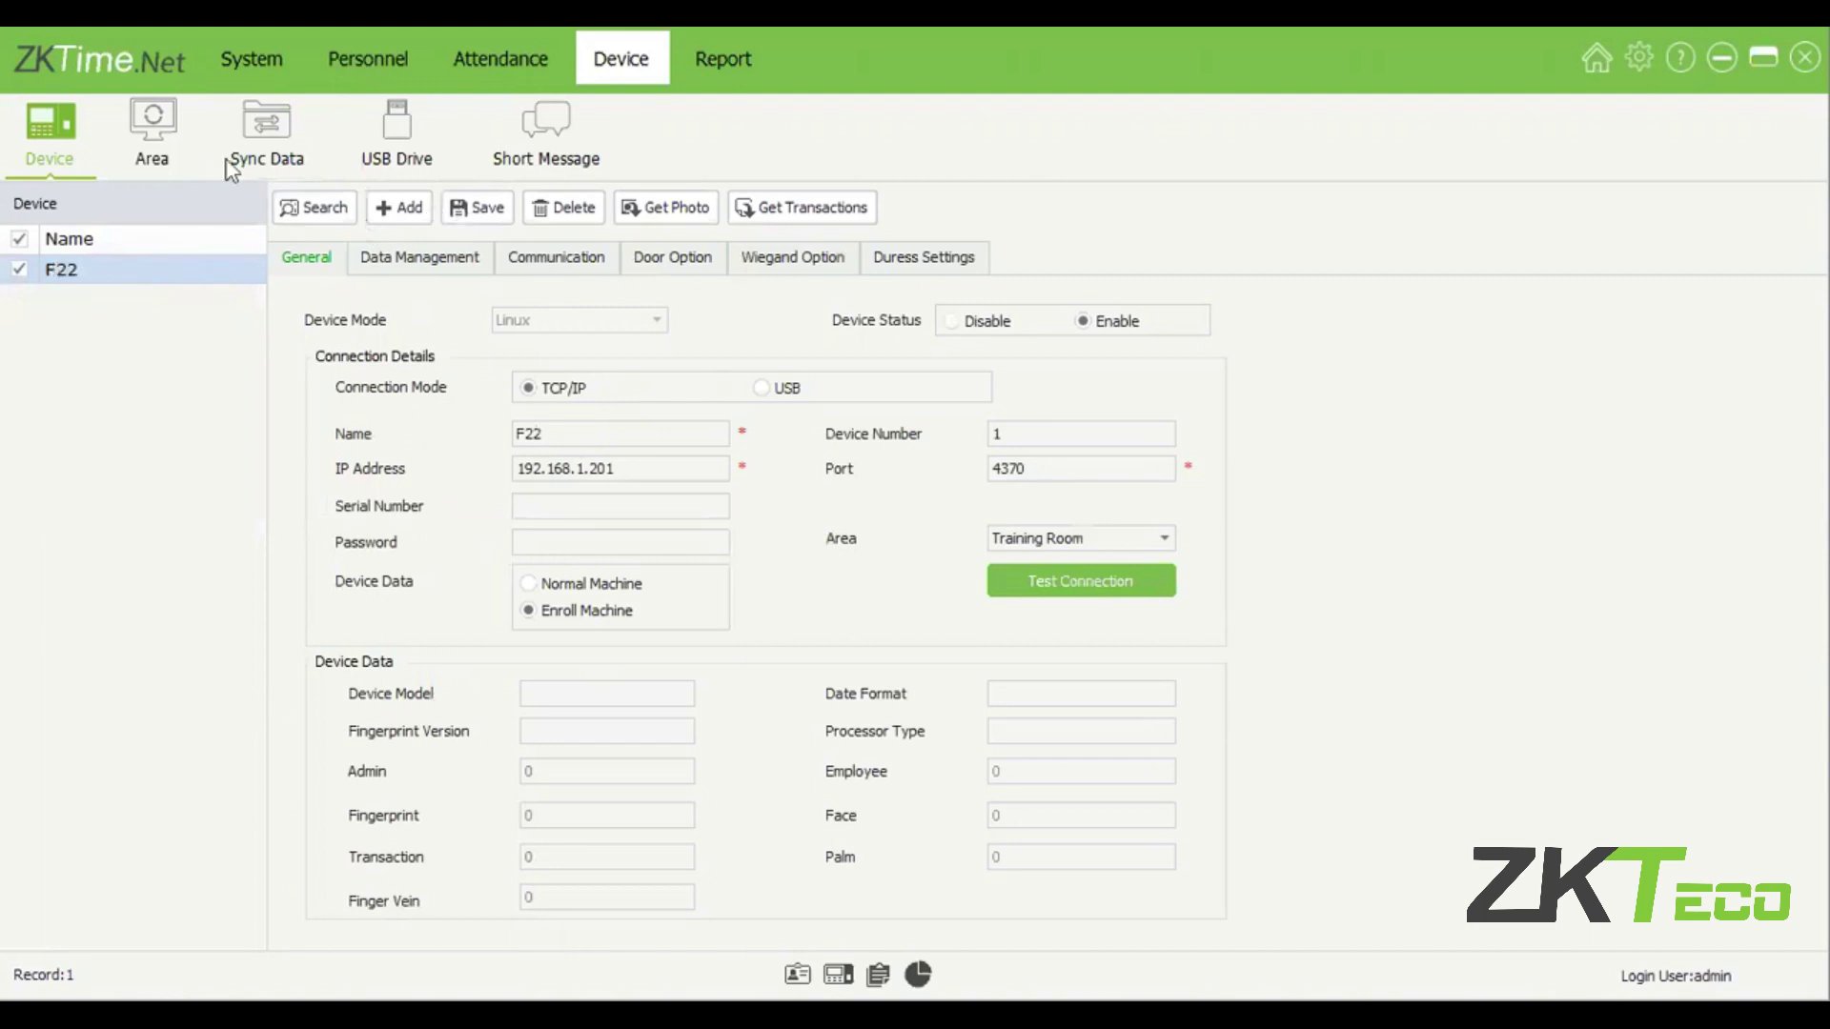
Step: Select the Training Room, Board Room and dcfvgbh areas for data synchronization
{"action": "left_click", "coordinate": [262, 157]}
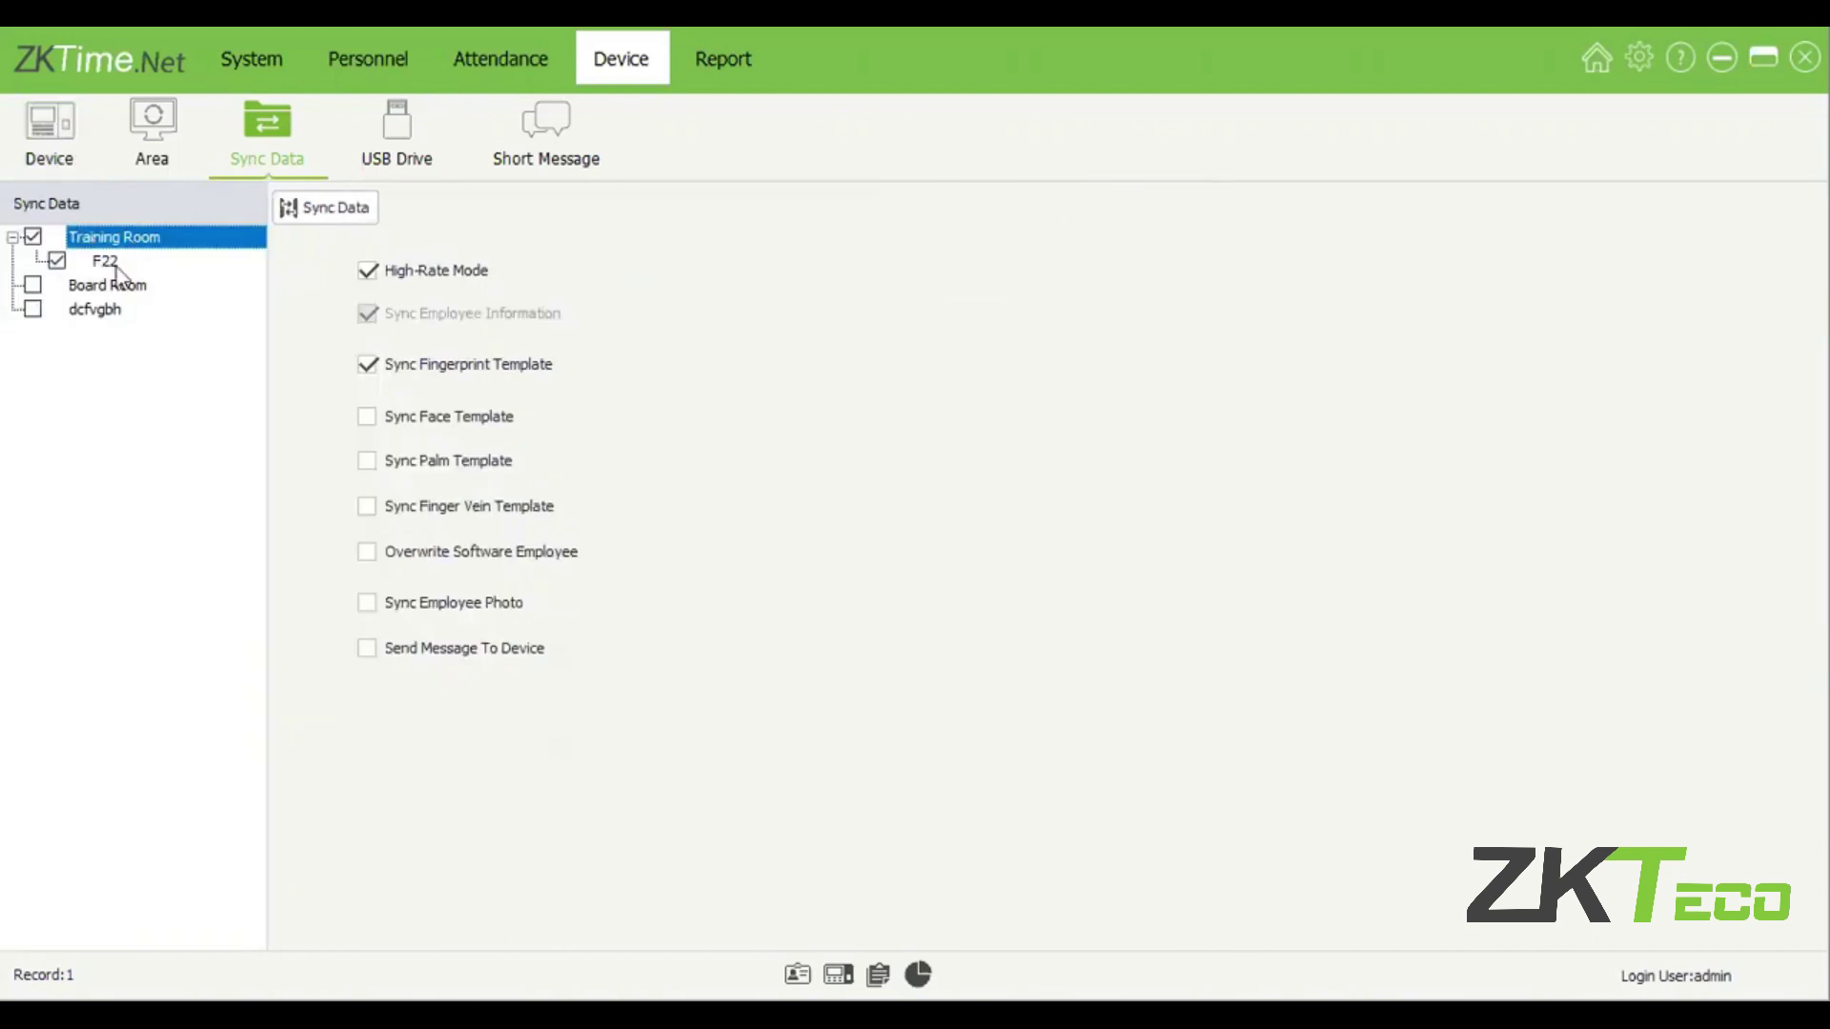
{"action": "left_click", "coordinate": [33, 285]}
{"action": "left_click", "coordinate": [34, 309]}
Step: Enable syncing of face, palm and finger vein templates and employee photos, plus Overwrite Software Employee and Send Message To Device
{"action": "left_click", "coordinate": [503, 419]}
{"action": "left_click", "coordinate": [488, 465]}
{"action": "left_click", "coordinate": [473, 506]}
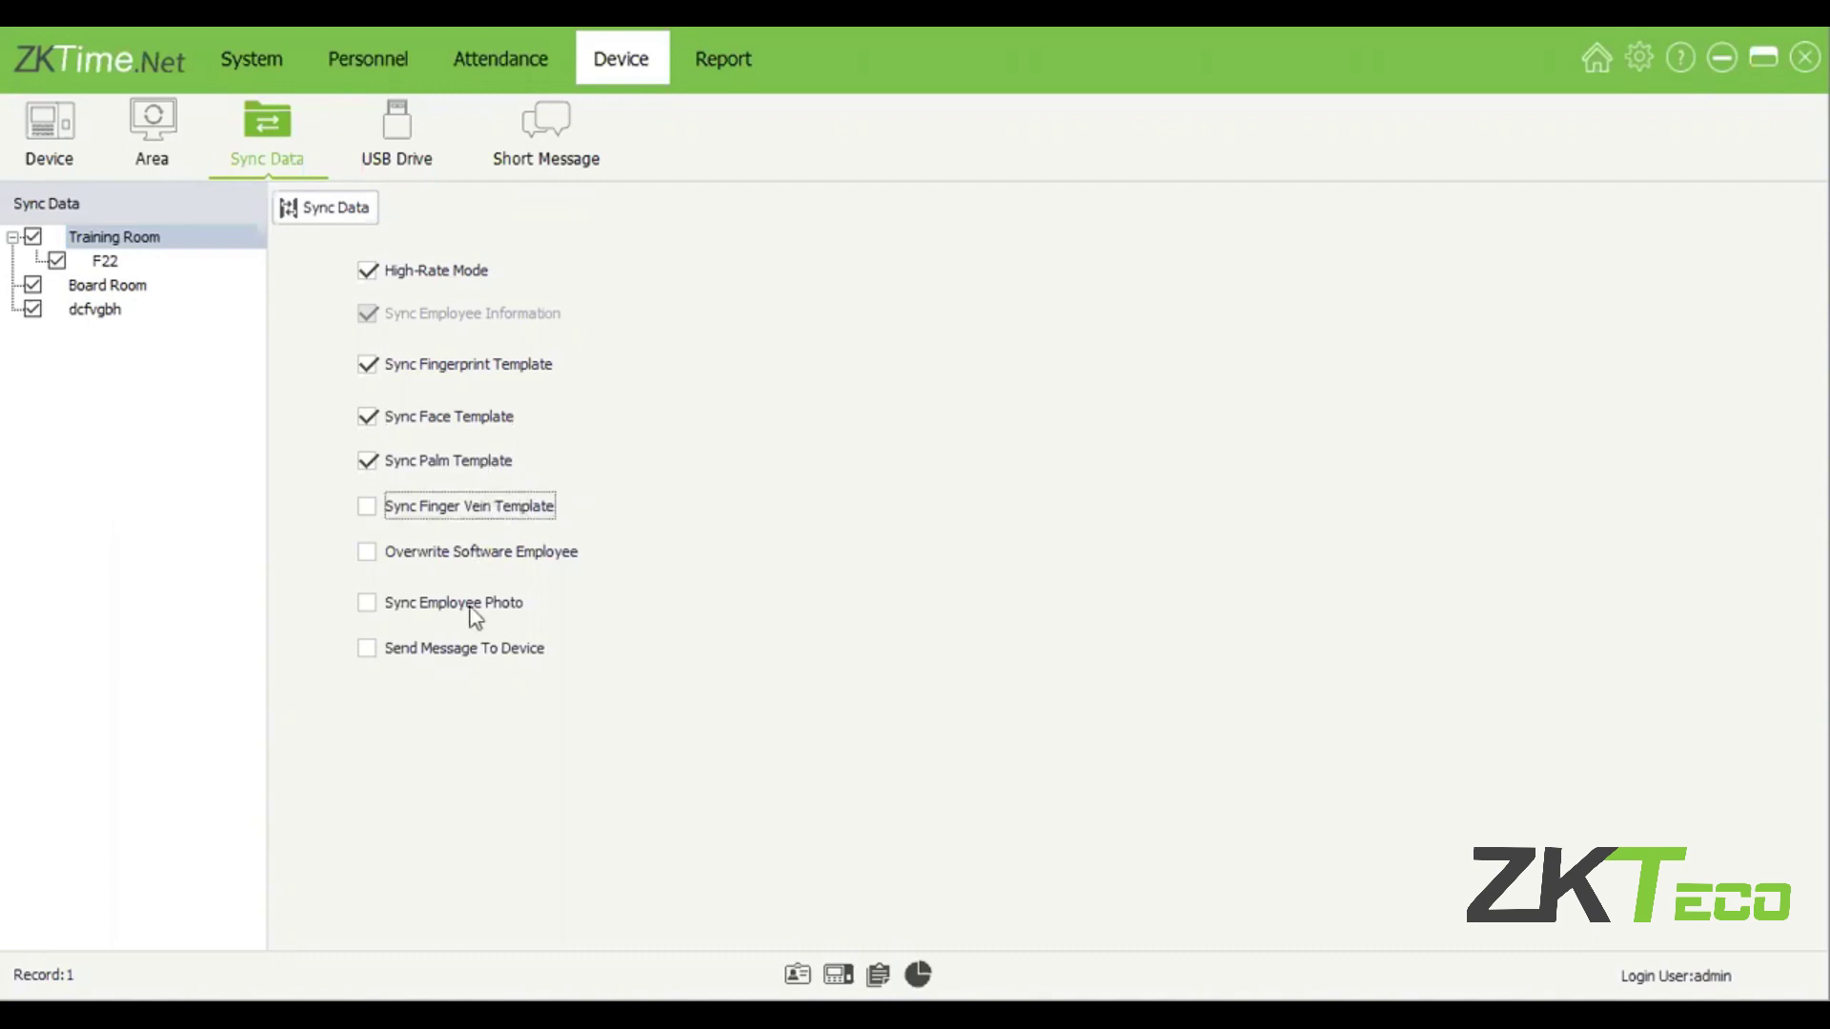
{"action": "key", "text": "Tab"}
{"action": "key", "text": "space"}
{"action": "key", "text": "Tab"}
{"action": "key", "text": "space"}
{"action": "key", "text": "Tab"}
{"action": "key", "text": "space"}
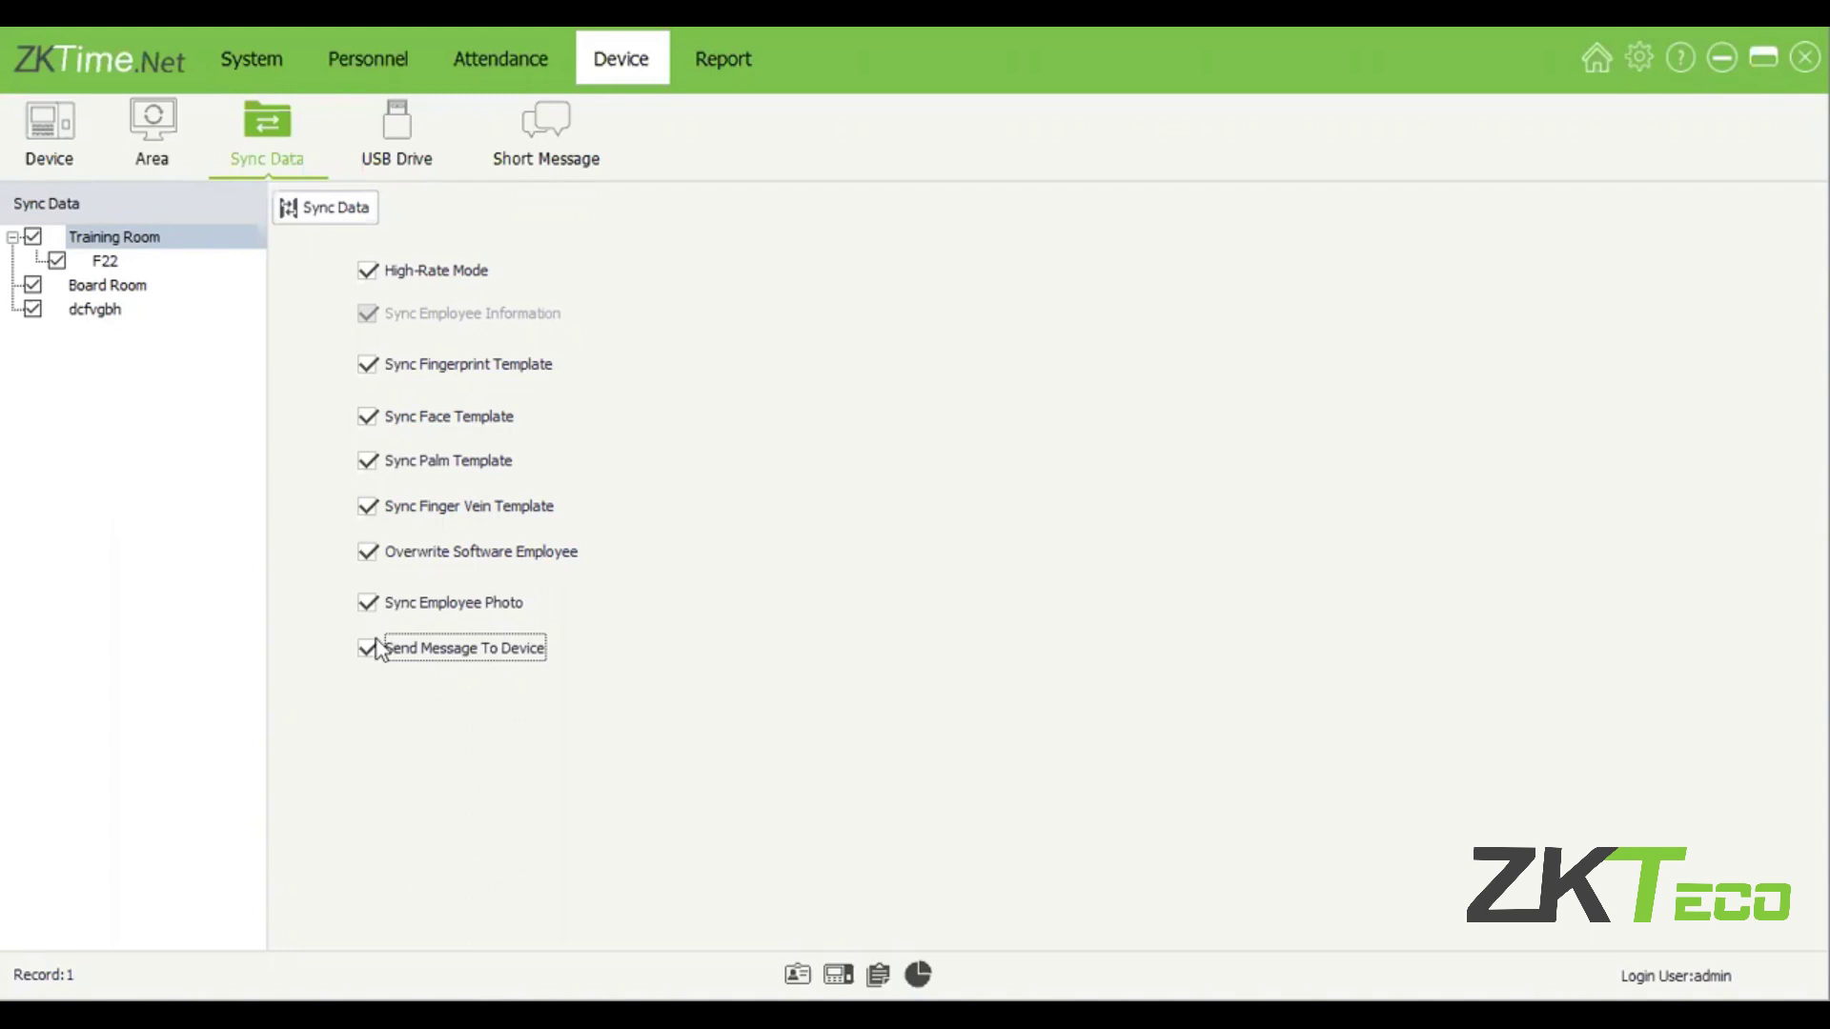
Step: Disable Send Message To Device, Sync Employee Photo, Overwrite Software Employee and the finger vein, palm and face template options
{"action": "key", "text": "space"}
{"action": "key", "text": "shift+Tab"}
{"action": "key", "text": "space"}
{"action": "key", "text": "shift+Tab"}
{"action": "key", "text": "space"}
{"action": "key", "text": "shift+Tab"}
{"action": "key", "text": "space"}
{"action": "key", "text": "shift+Tab"}
{"action": "key", "text": "space"}
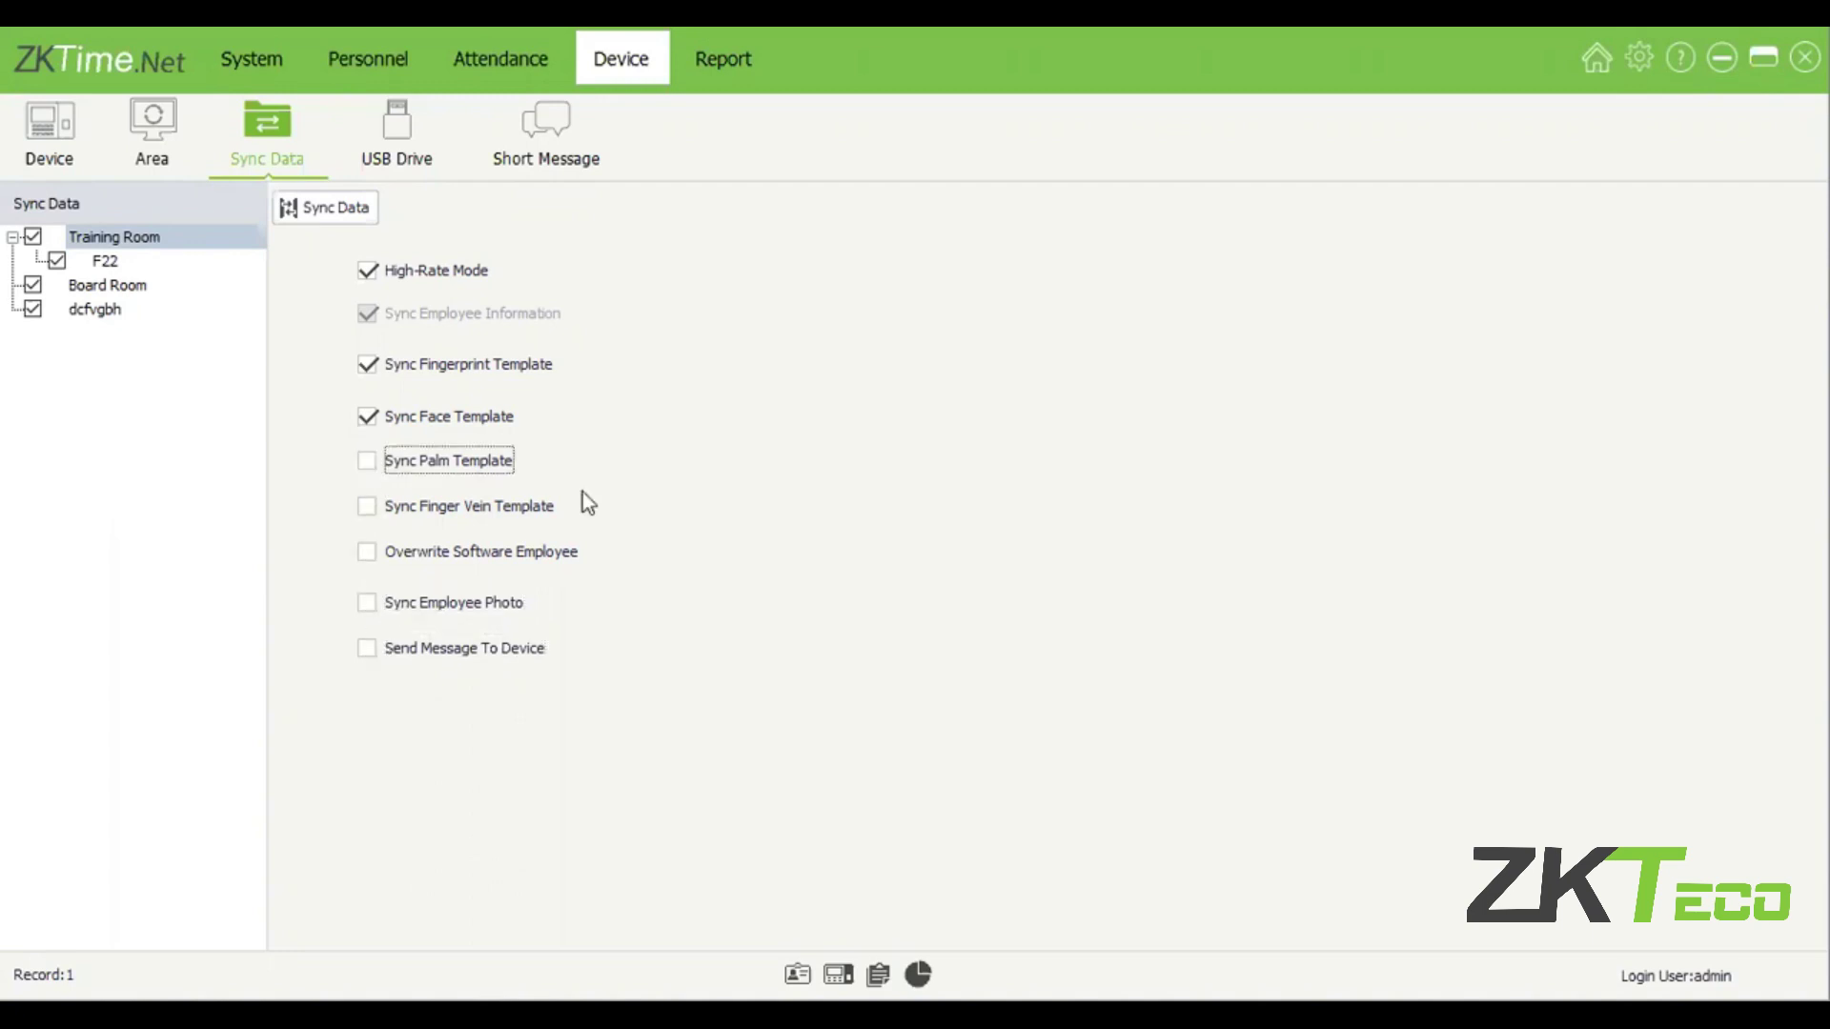
{"action": "key", "text": "shift+Tab"}
{"action": "key", "text": "space"}
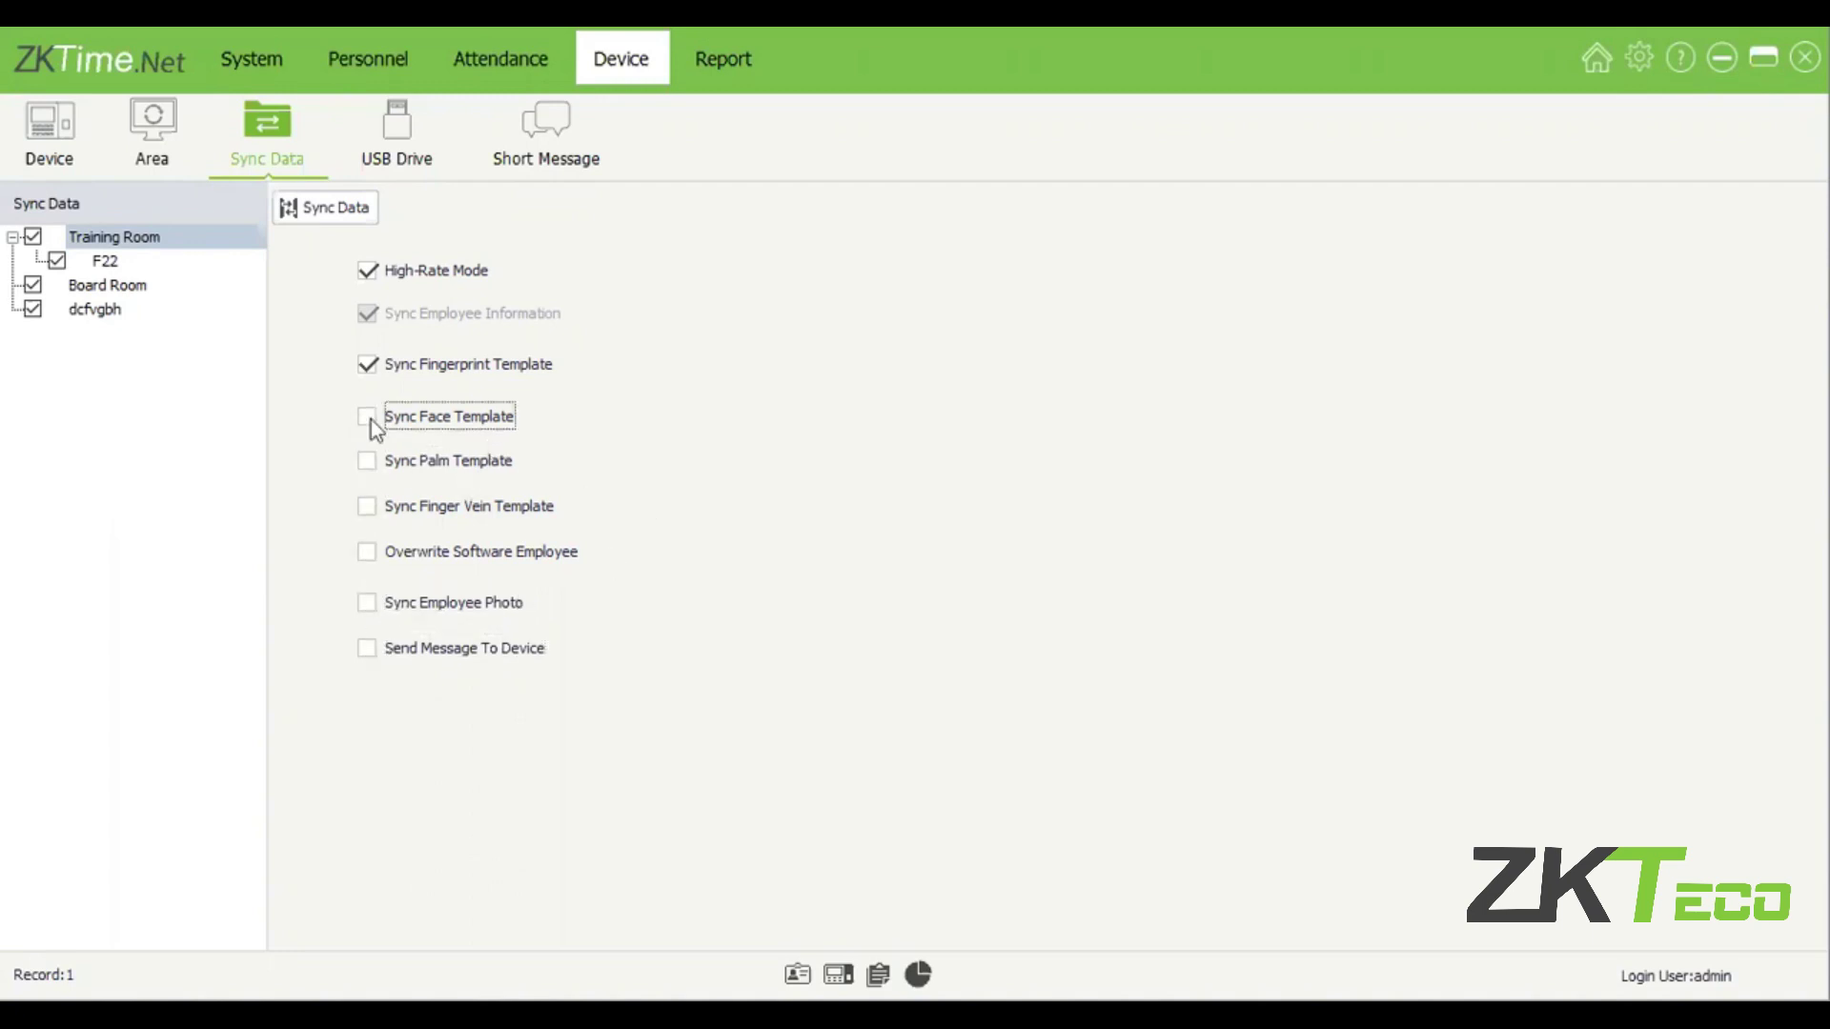
Step: Synchronize employee information and fingerprint templates for the selected areas, and inspect the sync notification log
{"action": "left_click", "coordinate": [367, 232]}
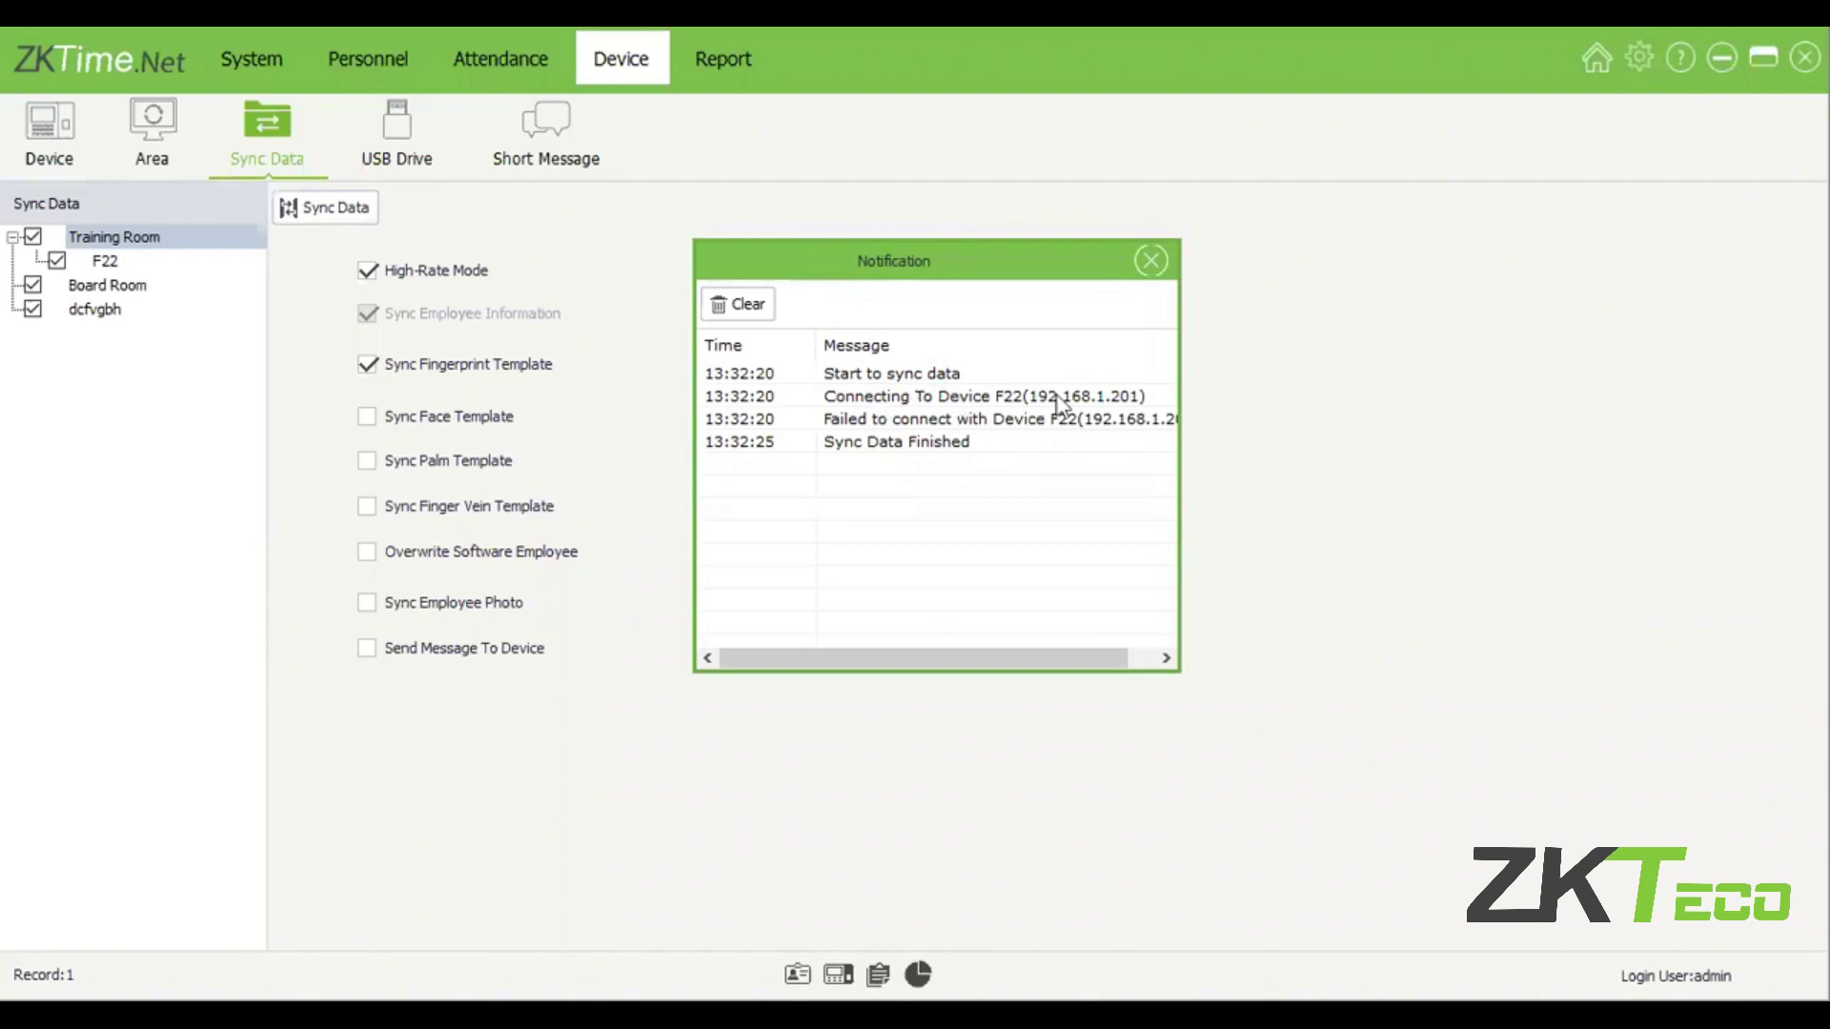
{"action": "key", "text": "Down"}
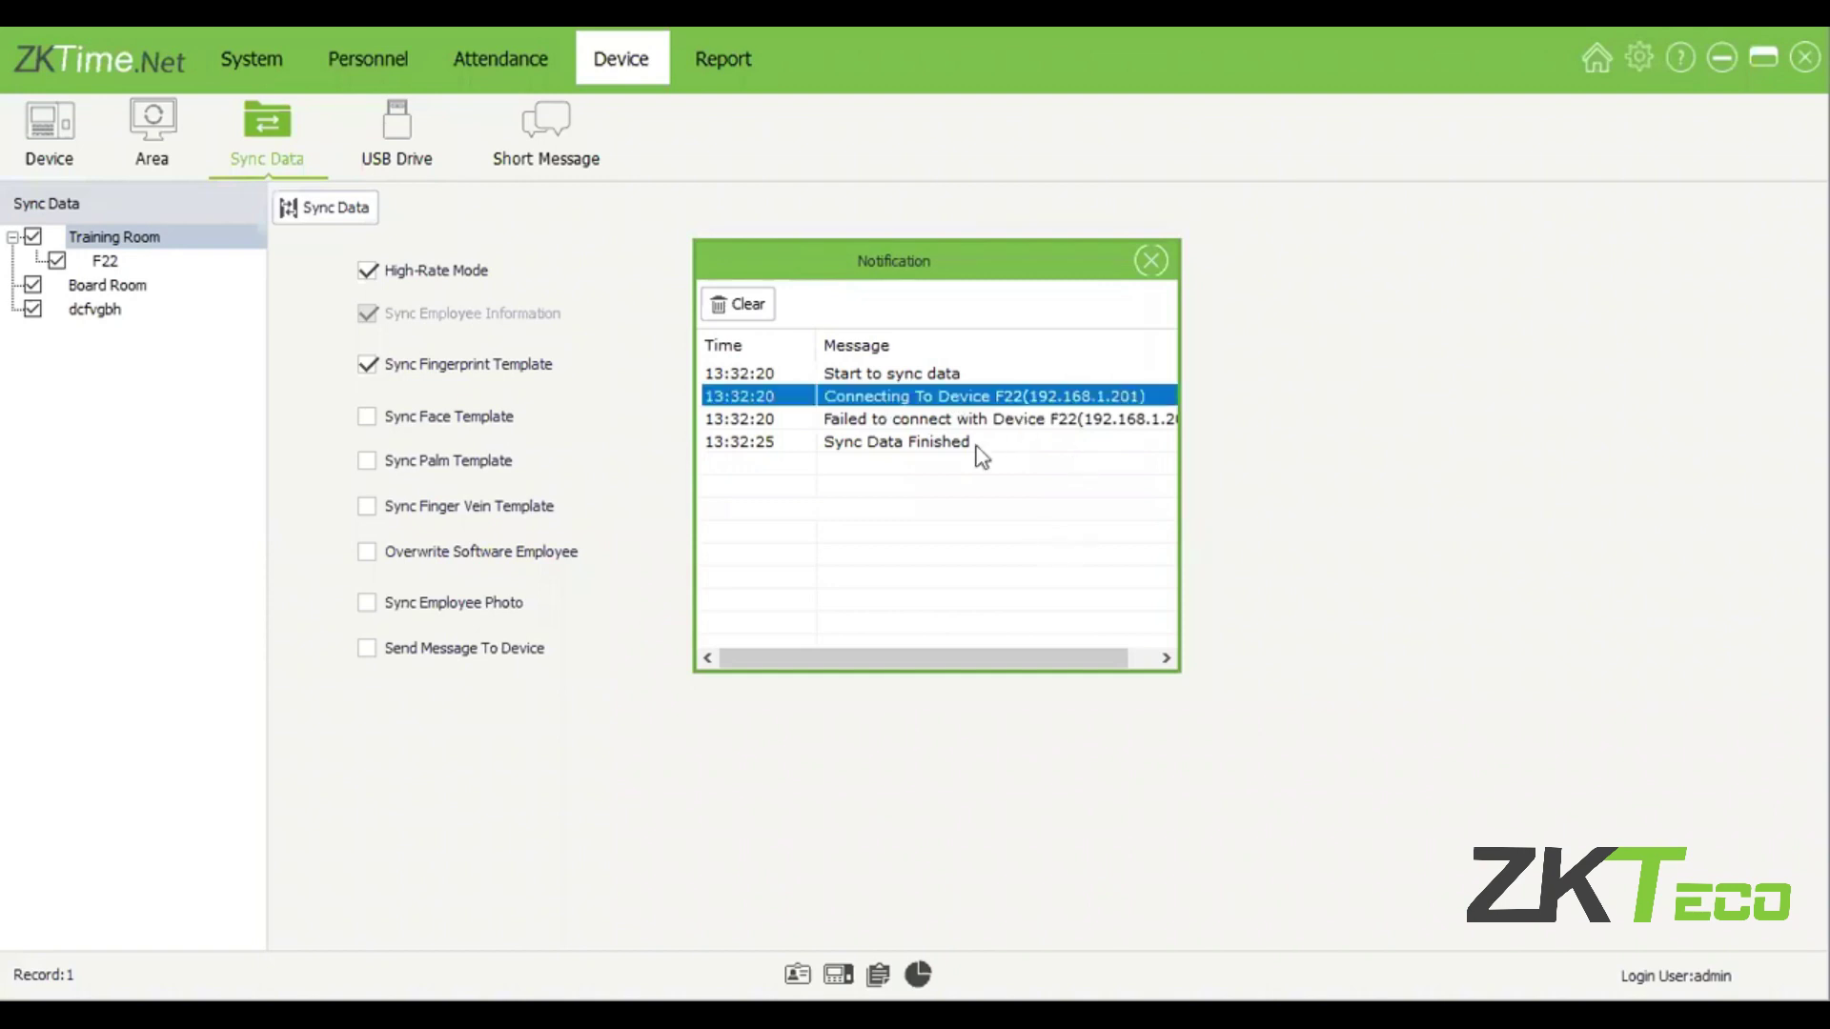
Step: Read the full device F22 connection entry in the sync notification log, then close the log
{"action": "key", "text": "Down"}
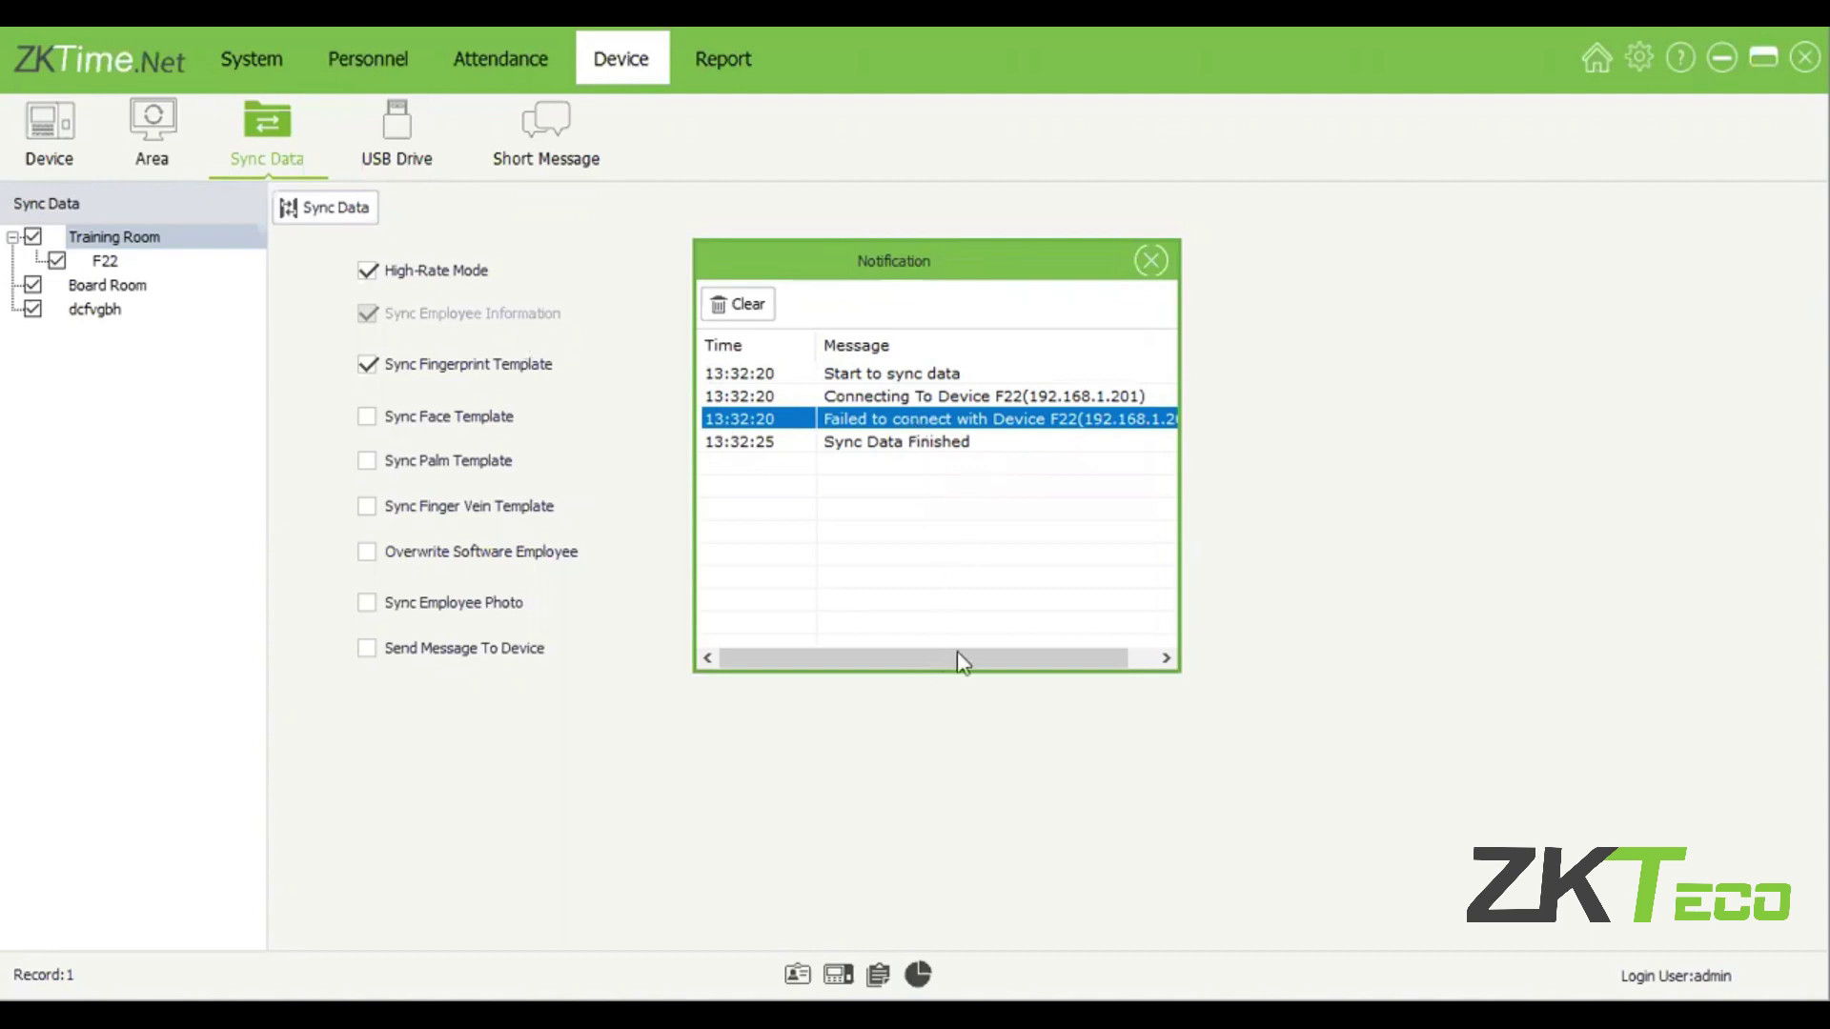
{"action": "left_click_drag", "start_coordinate": [957, 656], "coordinate": [983, 657]}
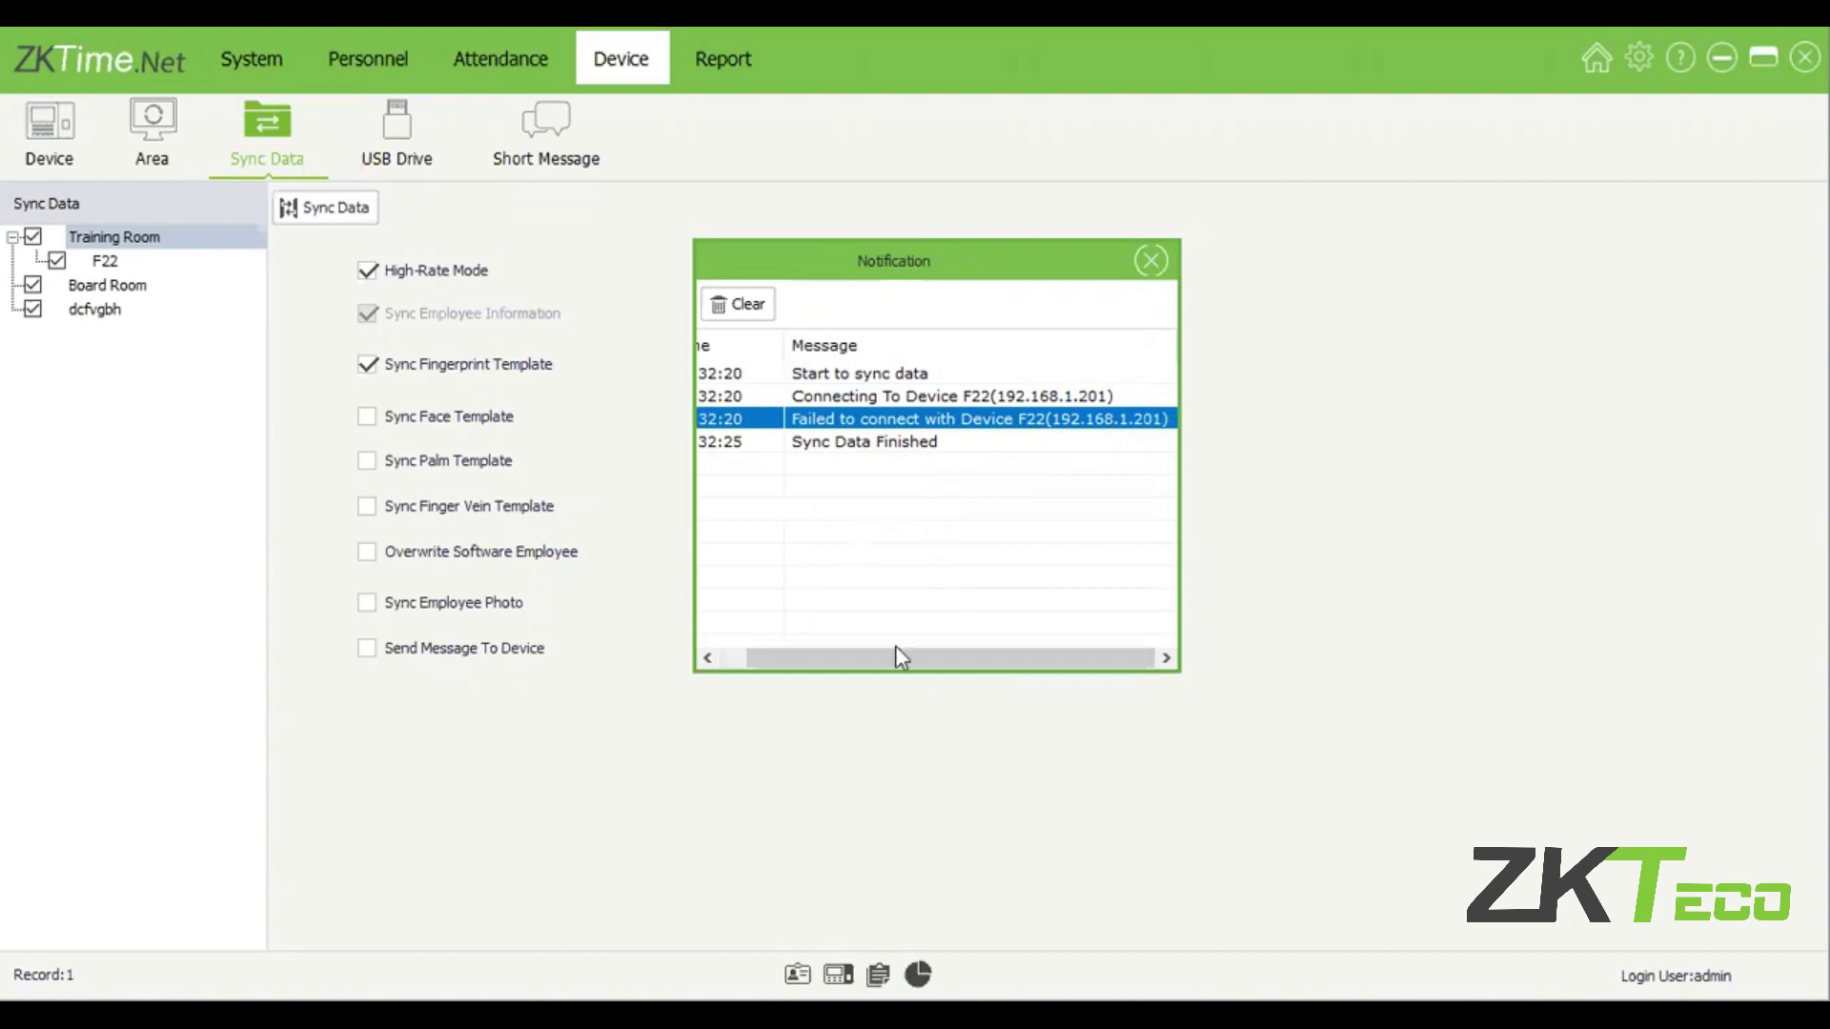
{"action": "scroll", "coordinate": [991, 496], "scroll_direction": "left", "scroll_amount": 1}
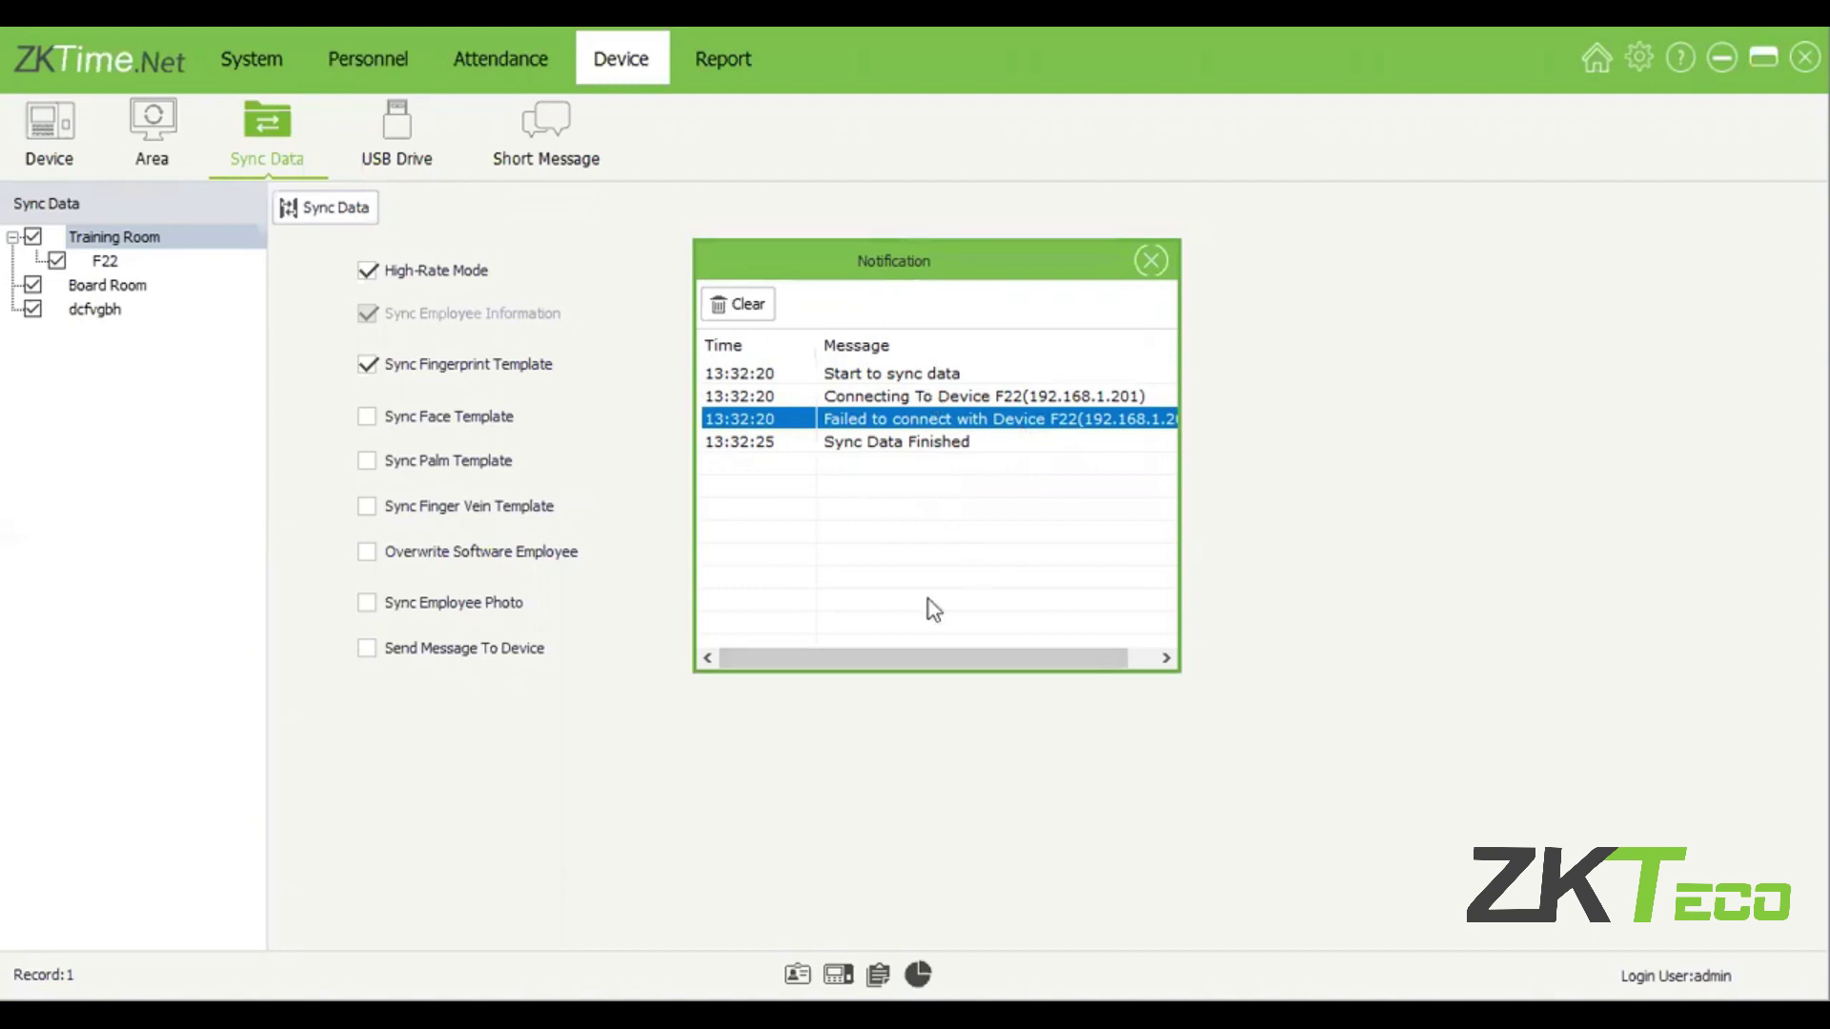
{"action": "left_click", "coordinate": [1163, 260]}
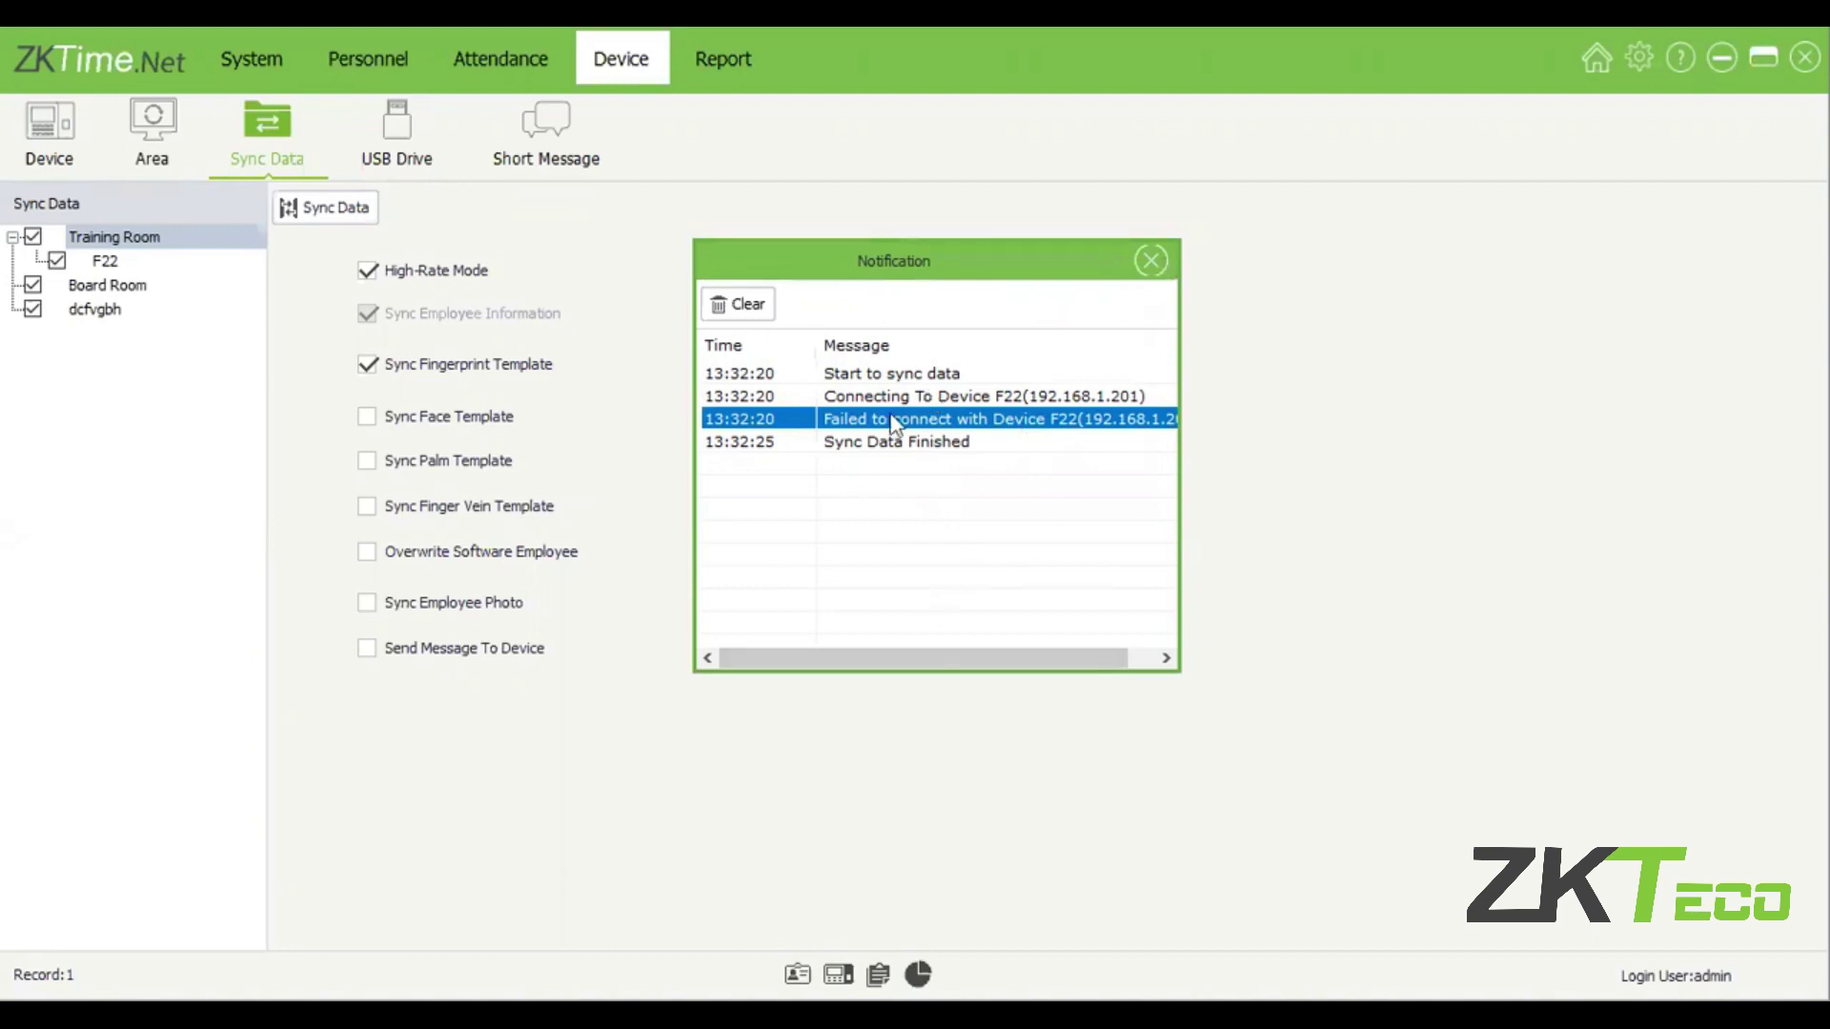
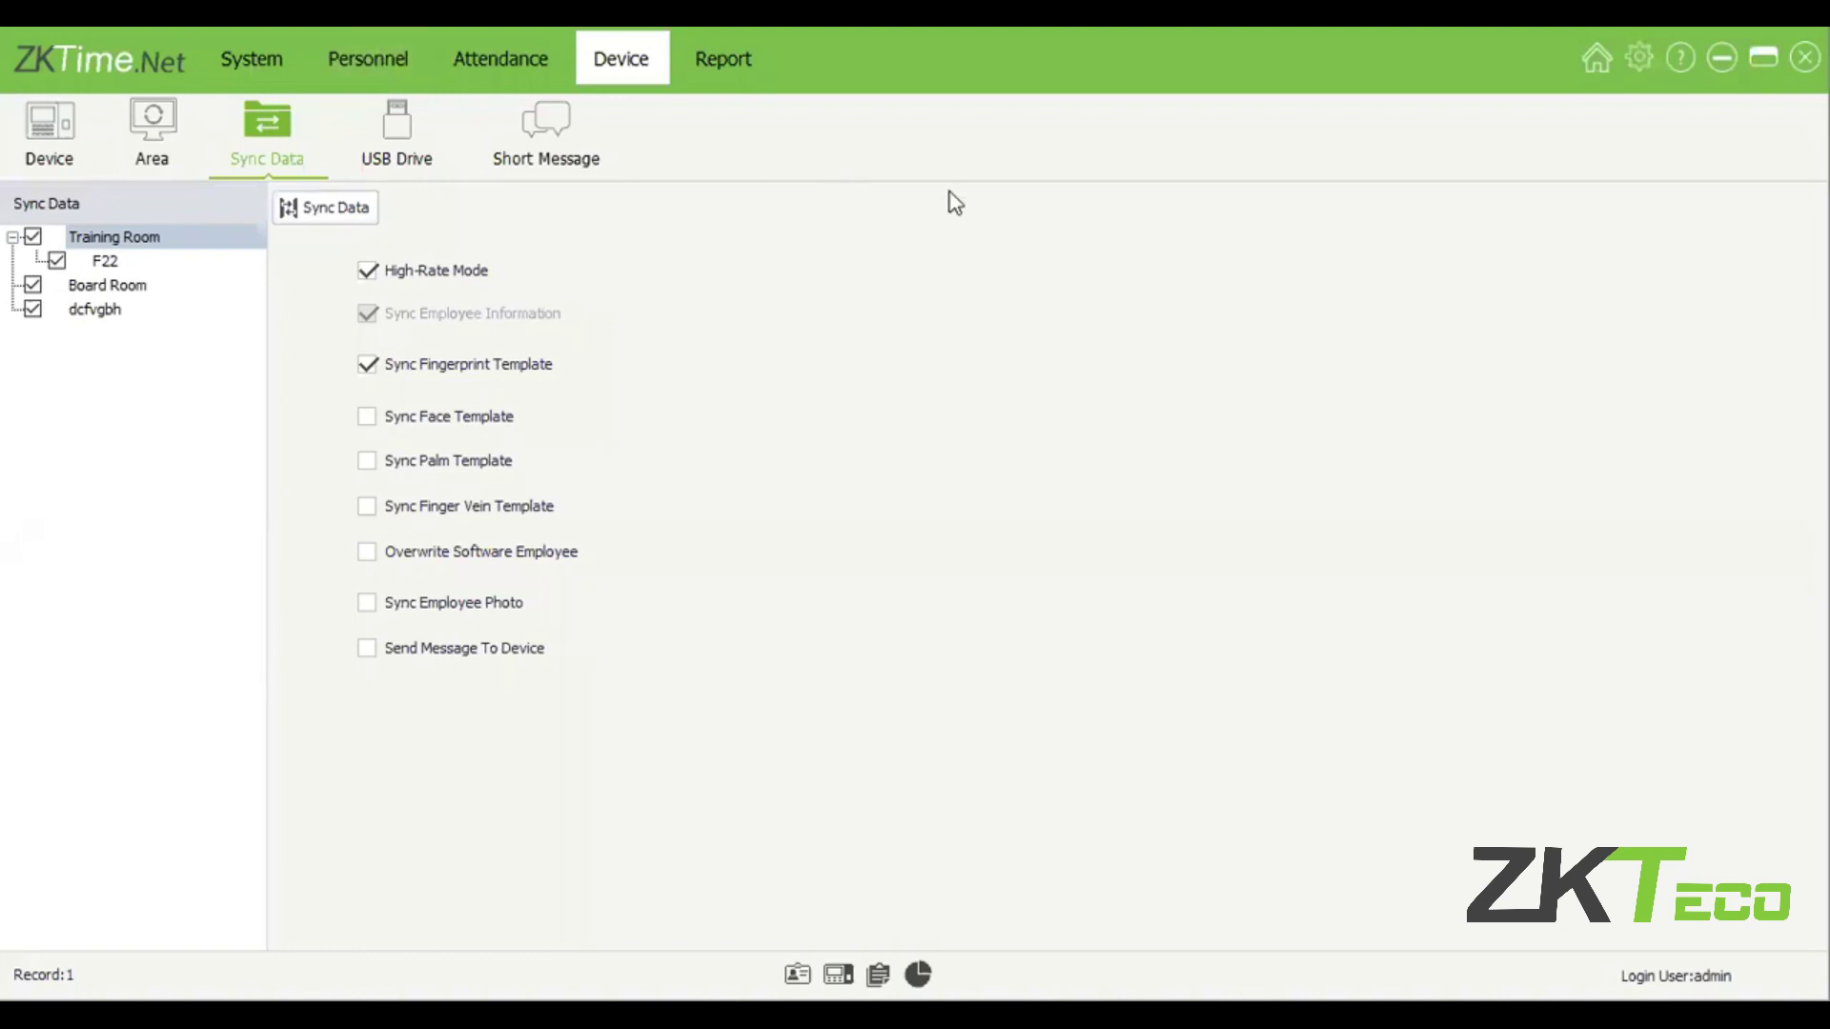
Step: Open the USB drive functions and set the device info to B&W Screen with Fingerprint Algorithm V10
{"action": "left_click", "coordinate": [391, 152]}
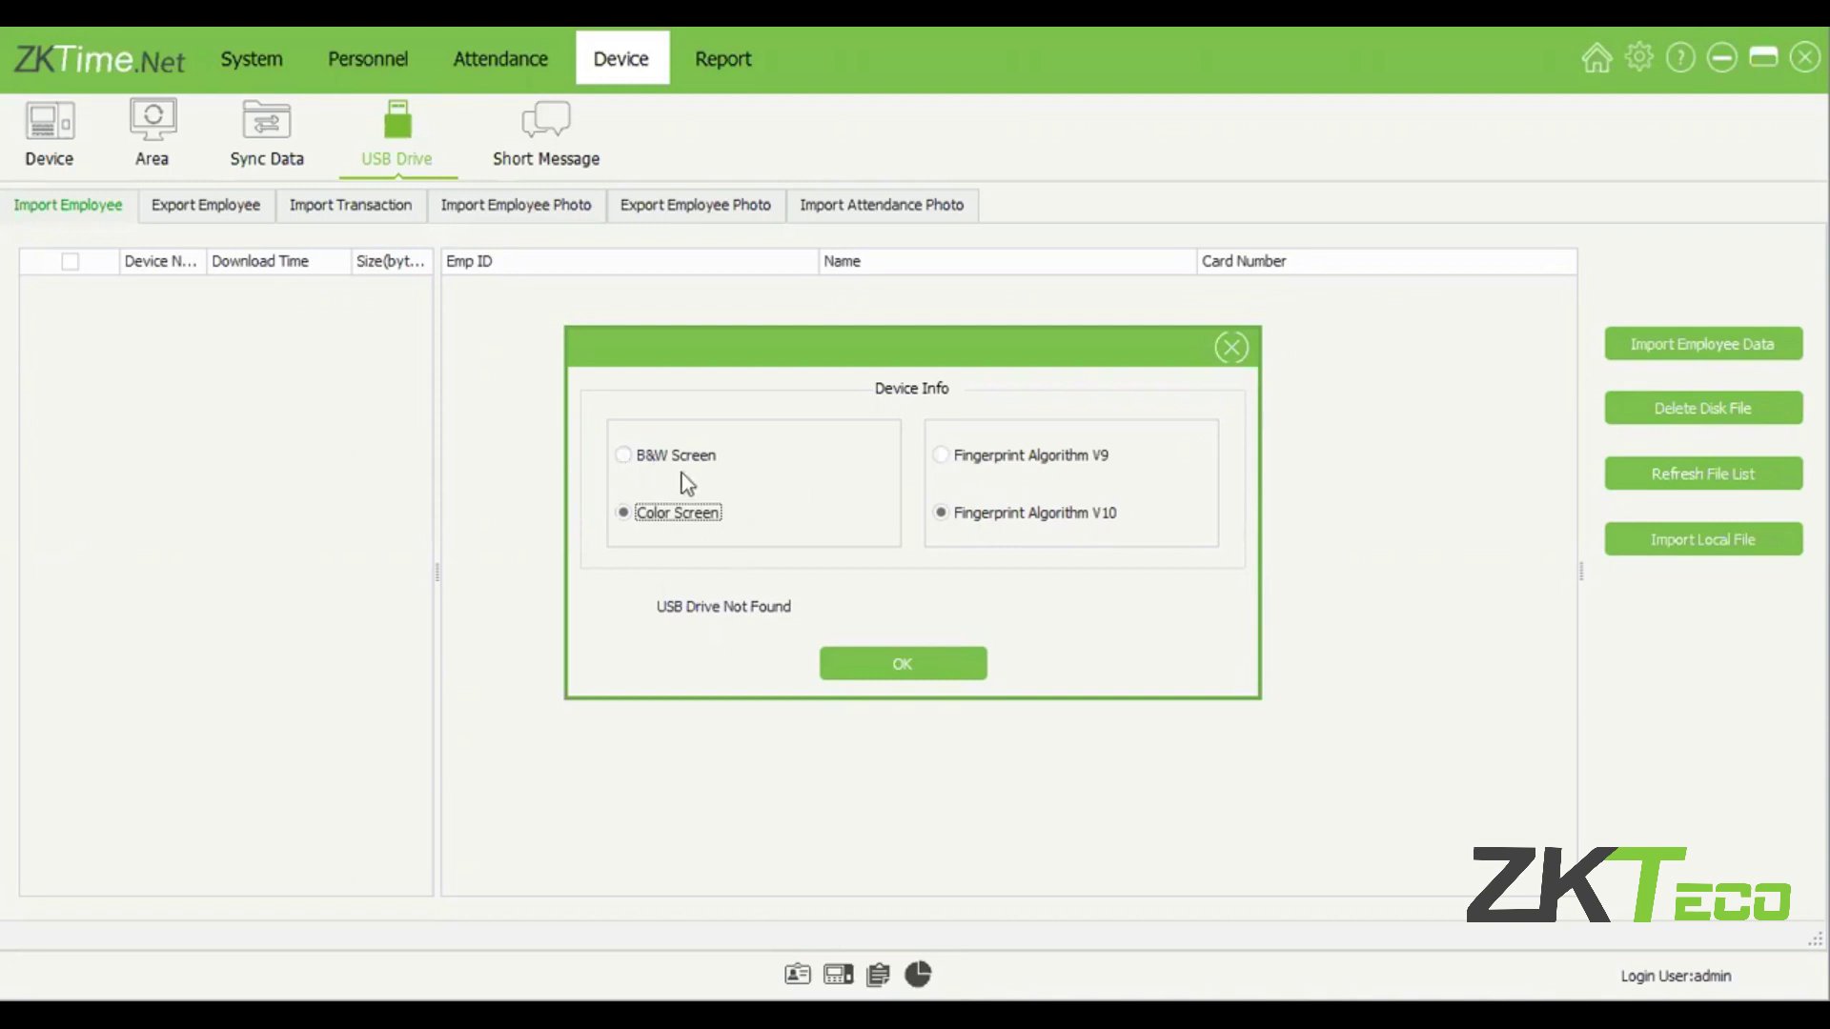
{"action": "key", "text": "Up"}
{"action": "left_click", "coordinate": [969, 538]}
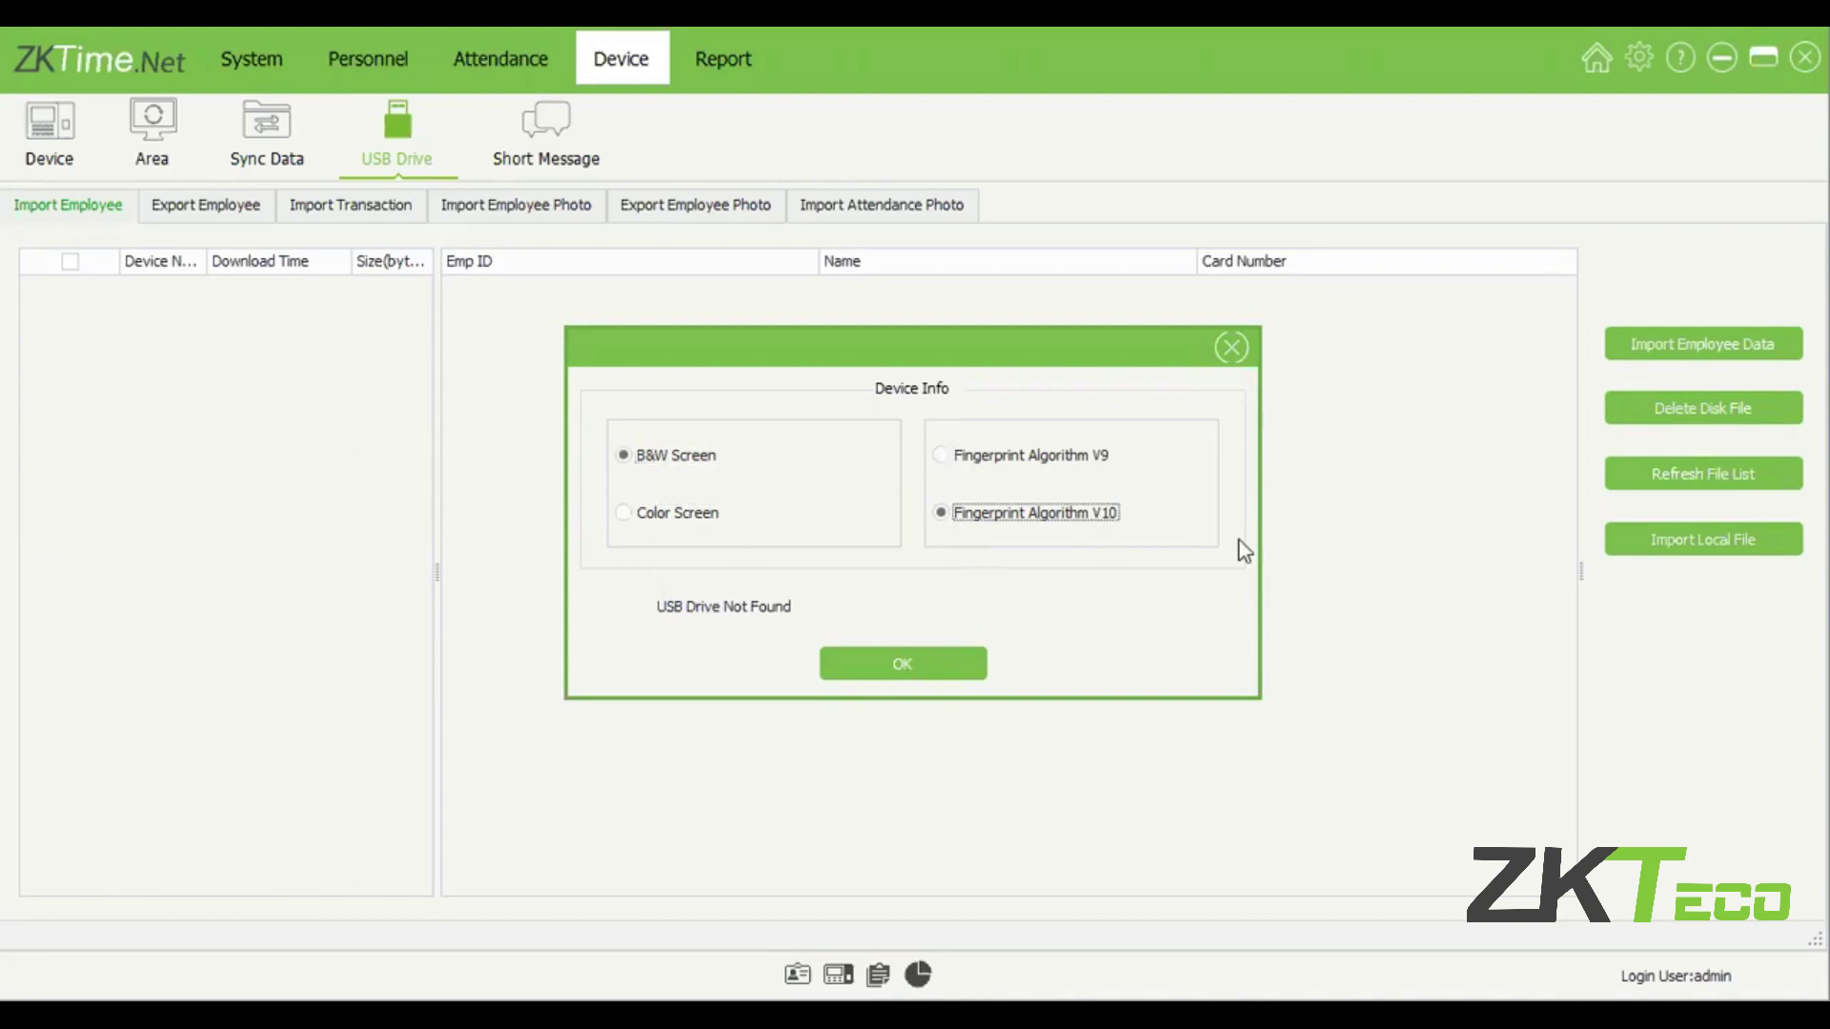
{"action": "key", "text": "Return"}
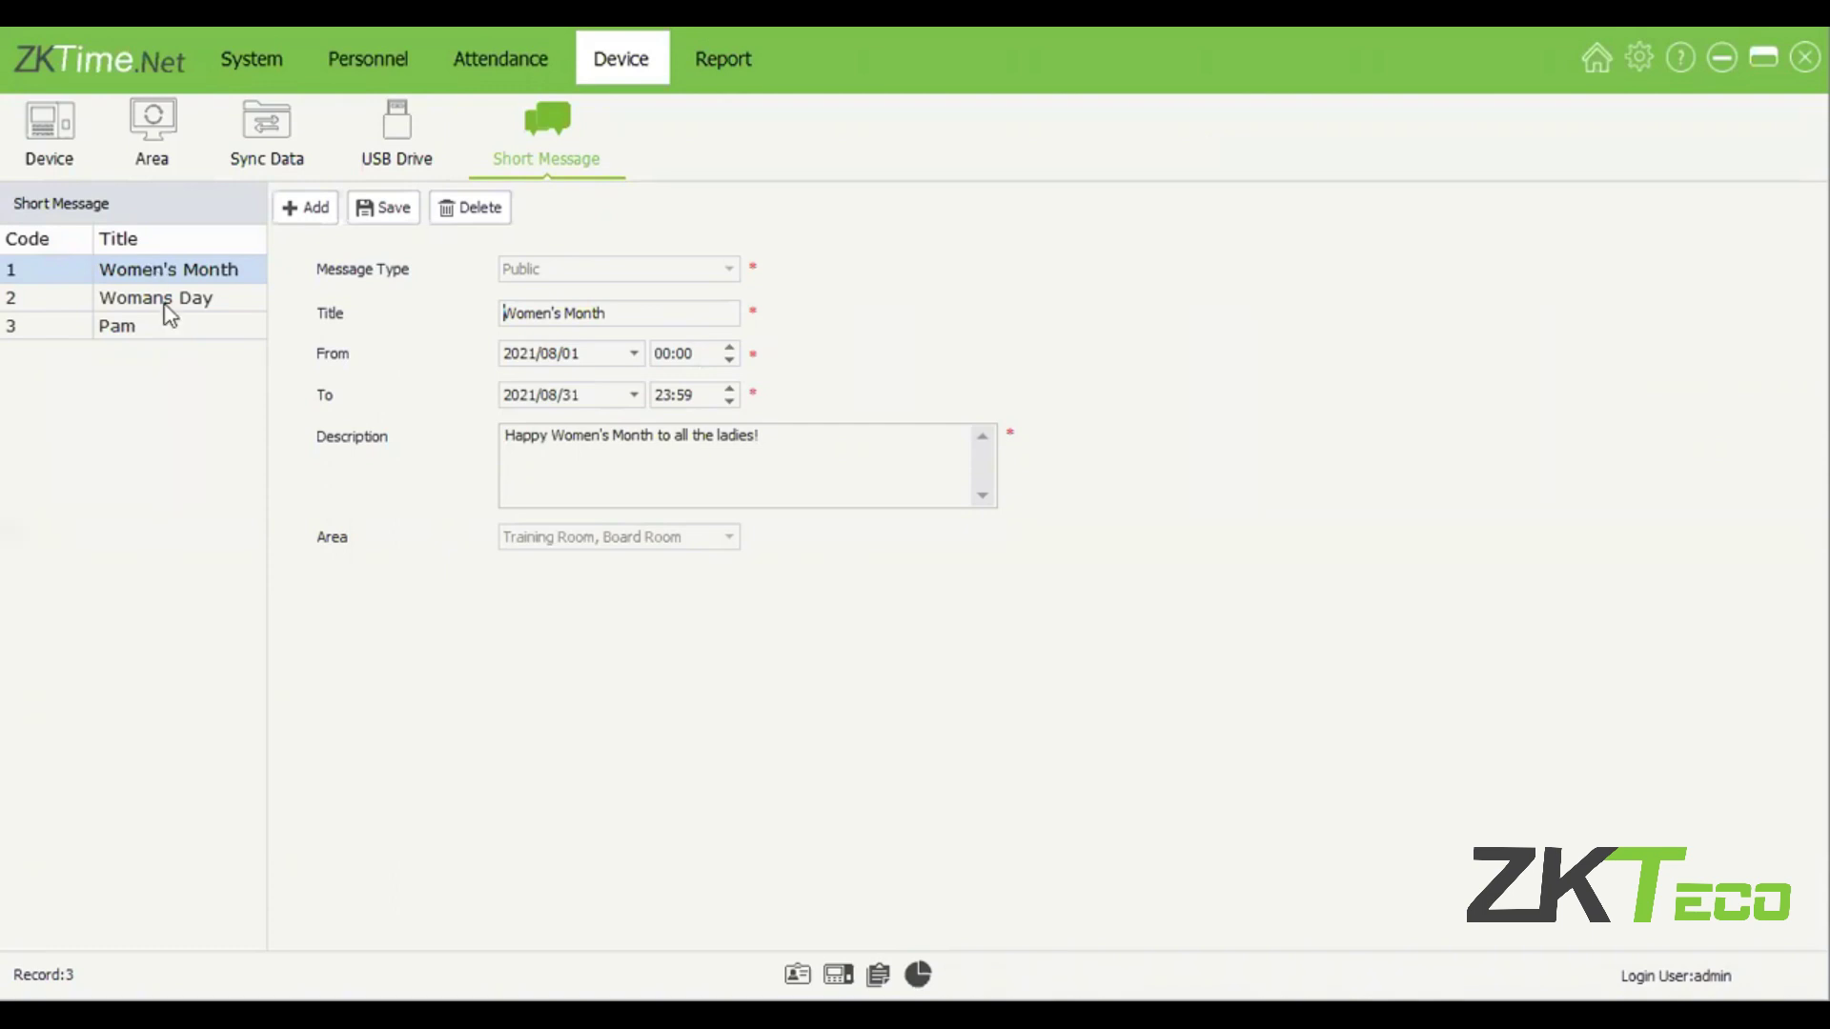
Step: Review the public Women's Month short message, examining its validity dates, description text and assigned areas
{"action": "left_click", "coordinate": [205, 307]}
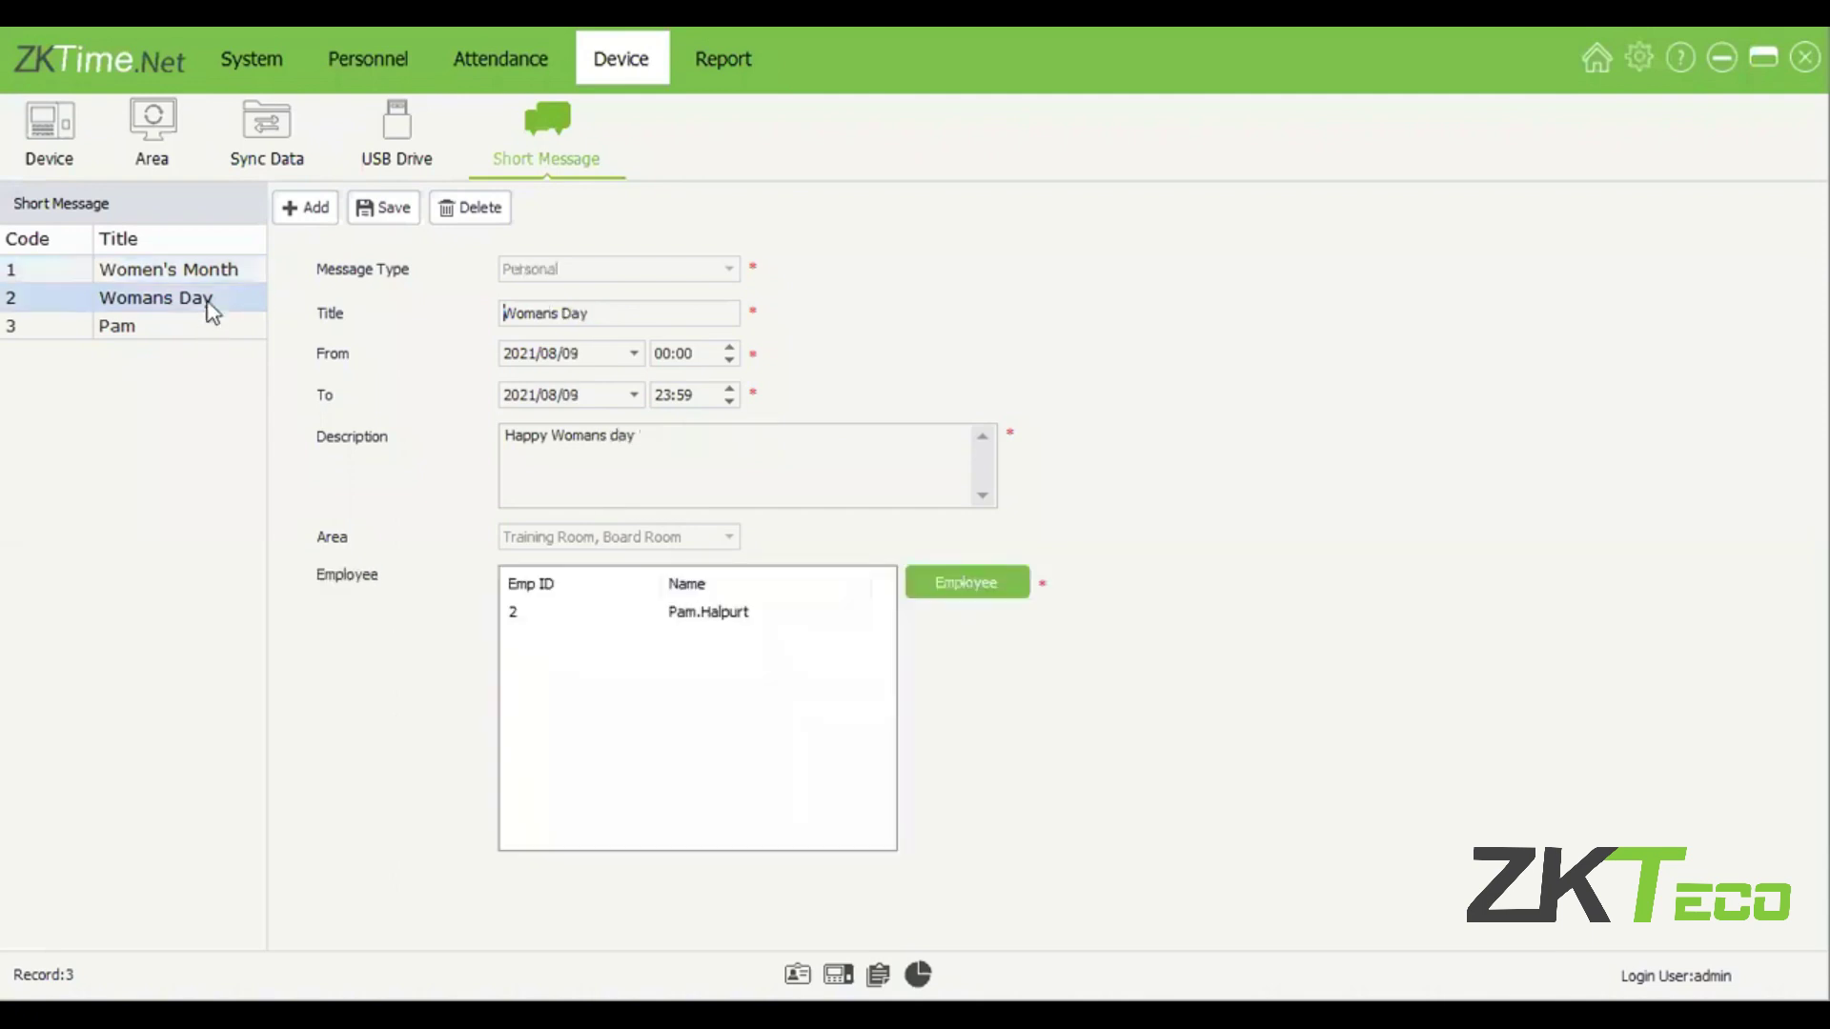
{"action": "key", "text": "Up"}
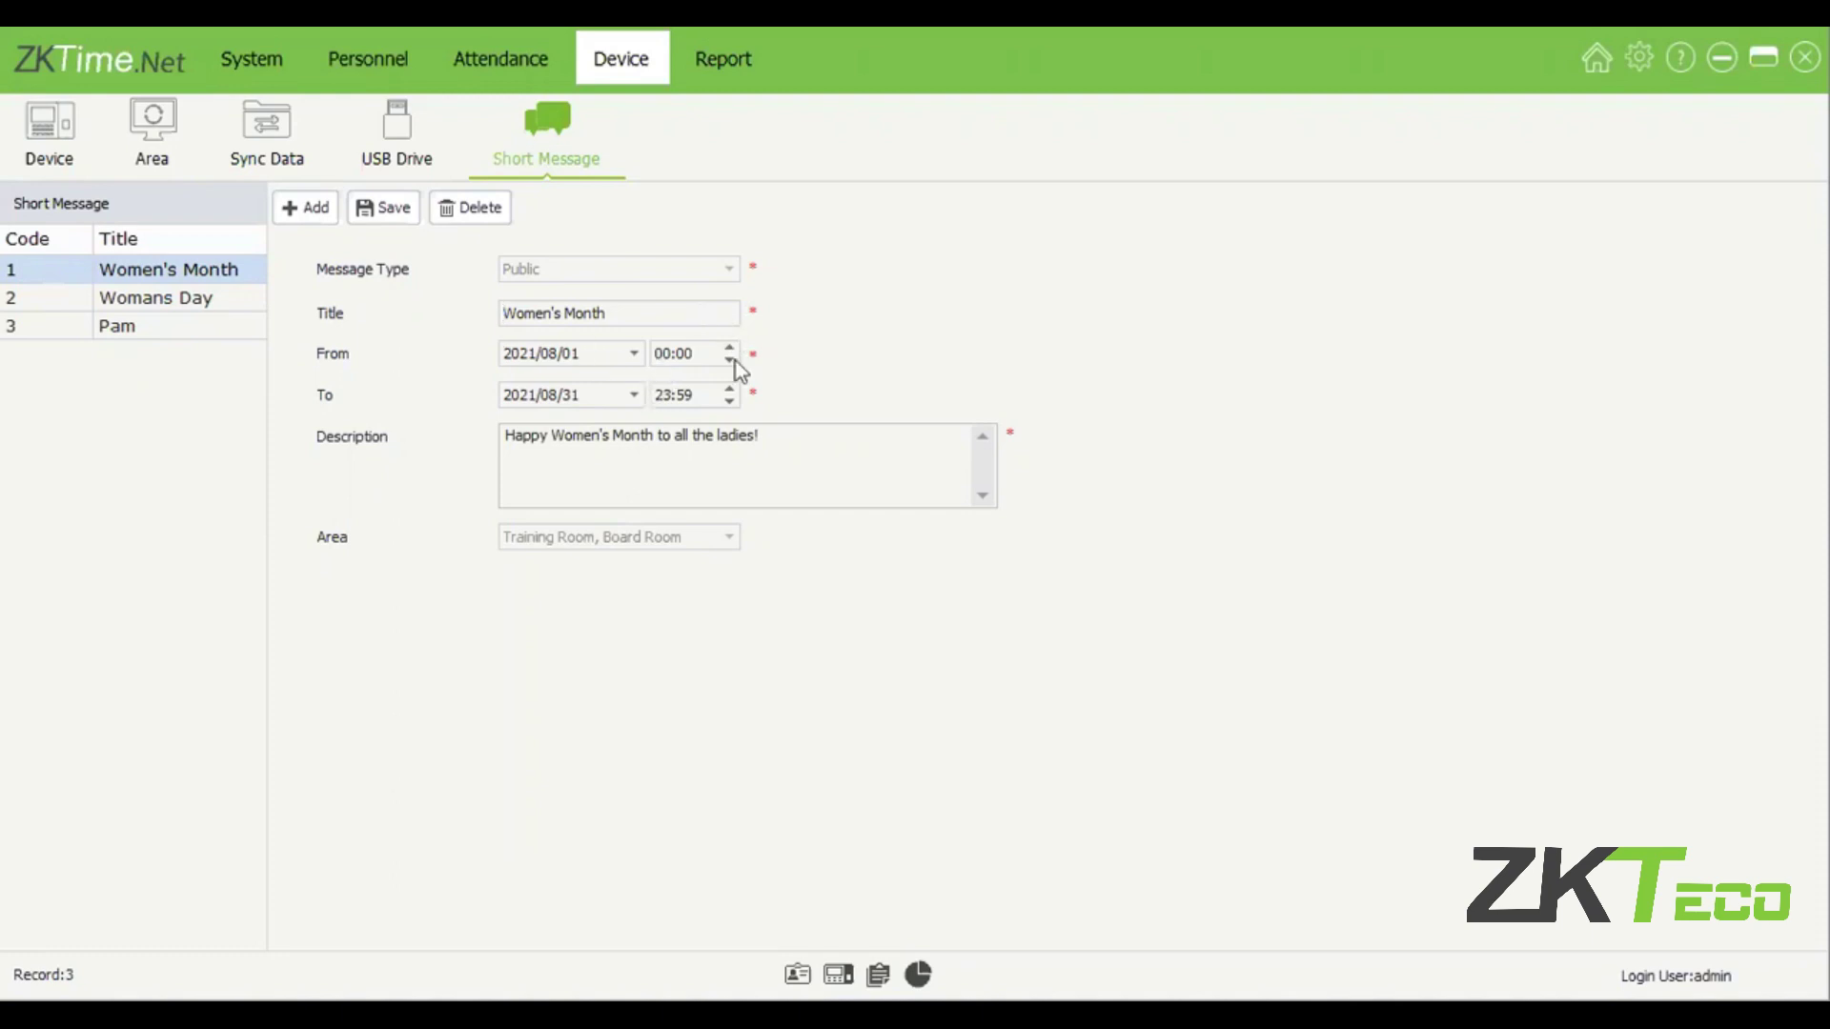
{"action": "left_click_drag", "start_coordinate": [562, 395], "coordinate": [439, 391]}
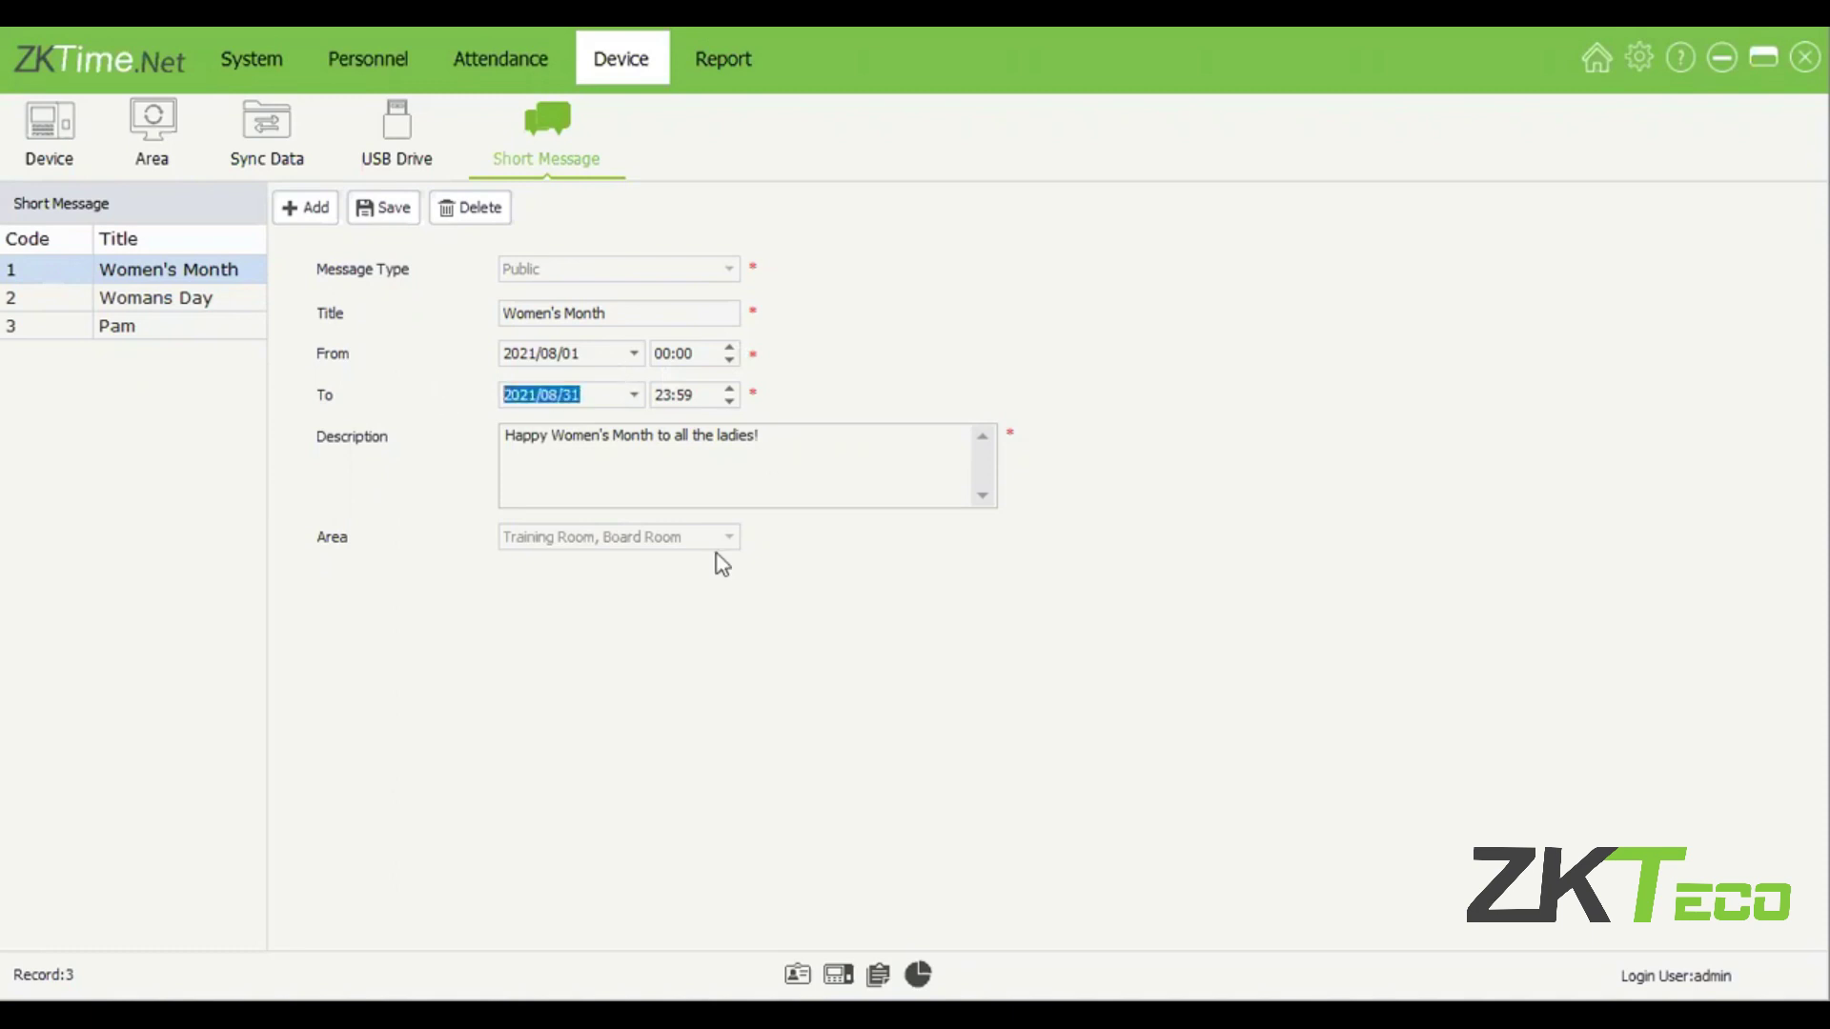
{"action": "key", "text": "Tab"}
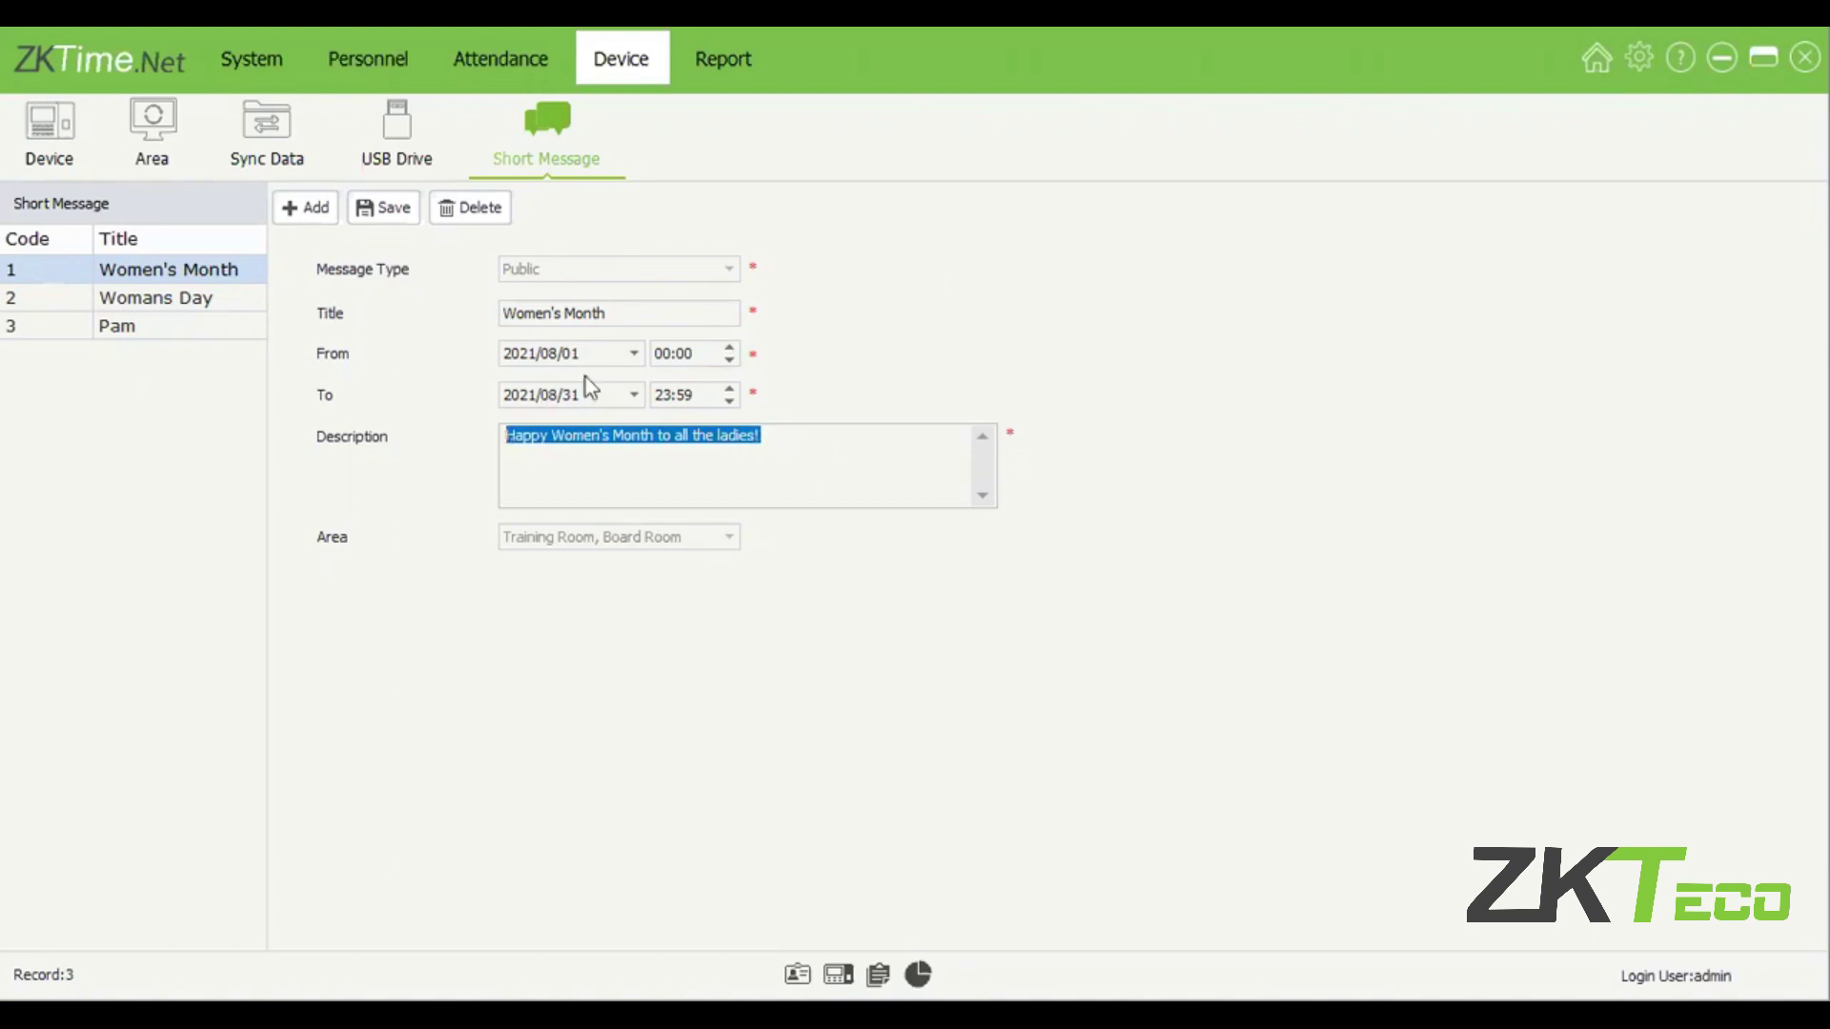
{"action": "left_click", "coordinate": [606, 433]}
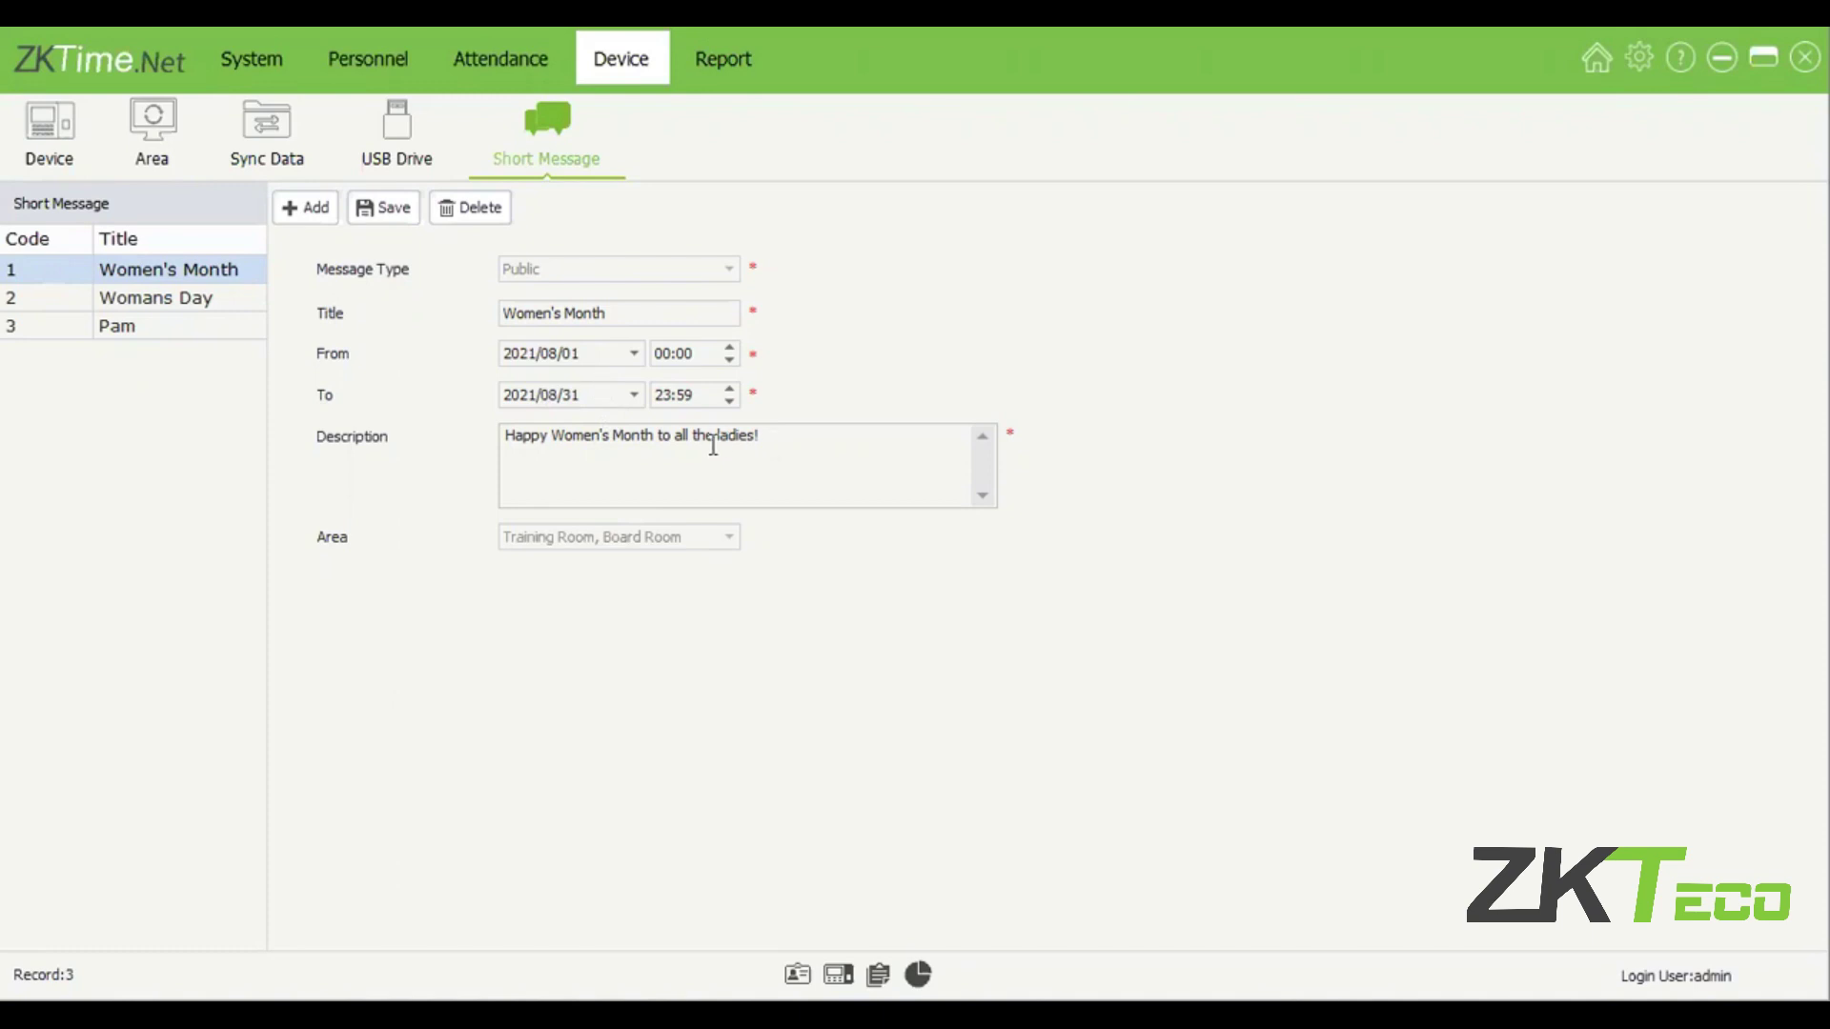
{"action": "left_click_drag", "start_coordinate": [539, 440], "coordinate": [511, 466]}
{"action": "key", "text": "ctrl+a"}
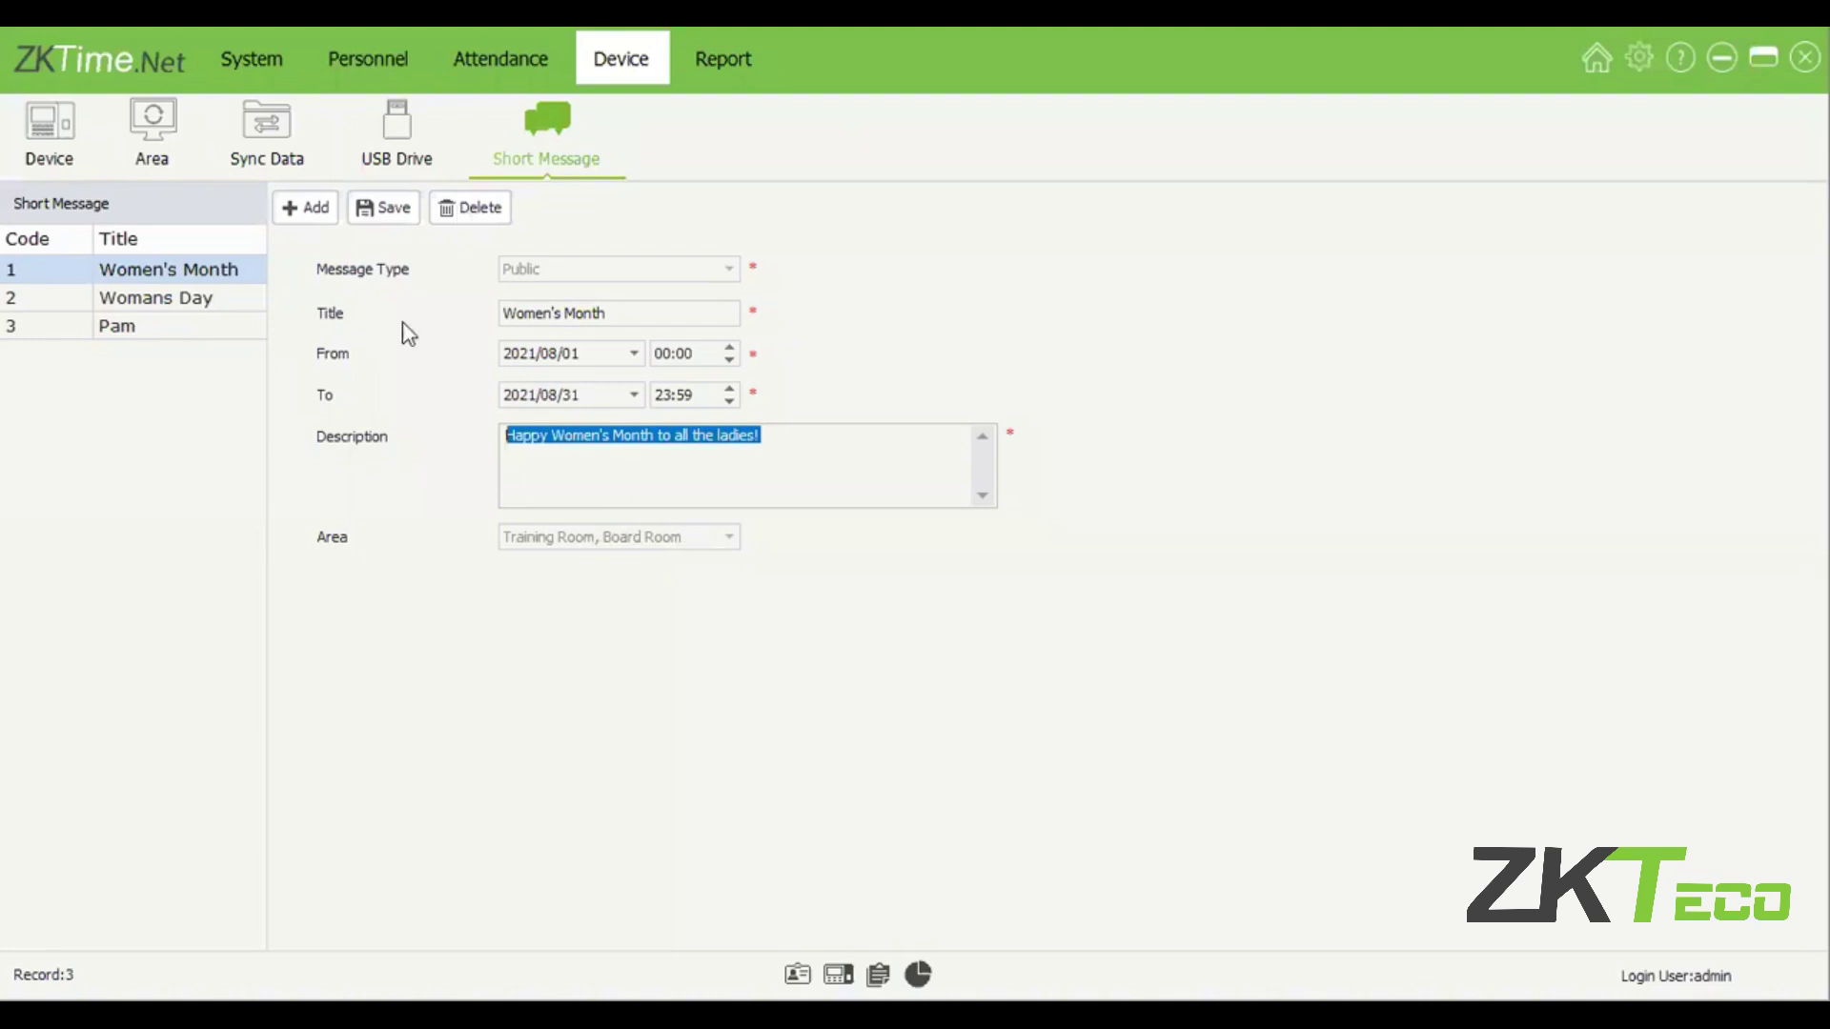
Step: Examine the personal Womans Day and birthday short messages, toggling the message list's sort order by title
{"action": "left_click", "coordinate": [229, 299]}
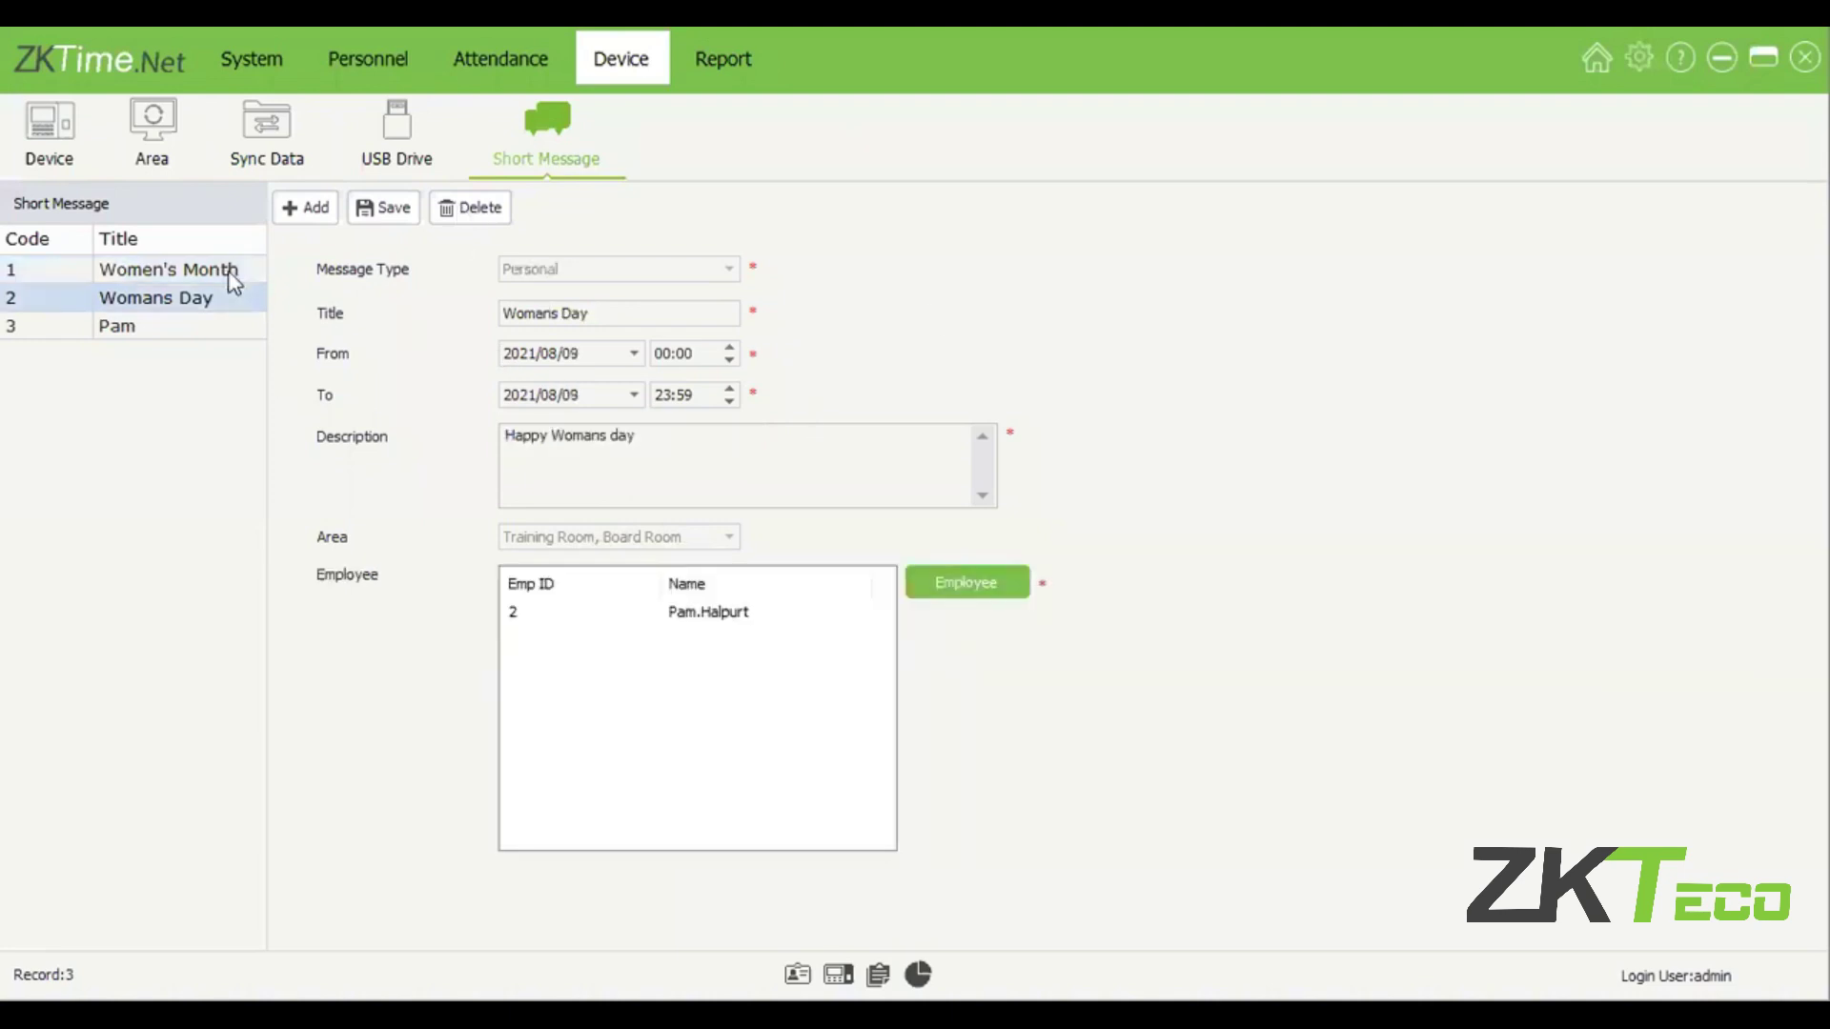
{"action": "left_click", "coordinate": [212, 326]}
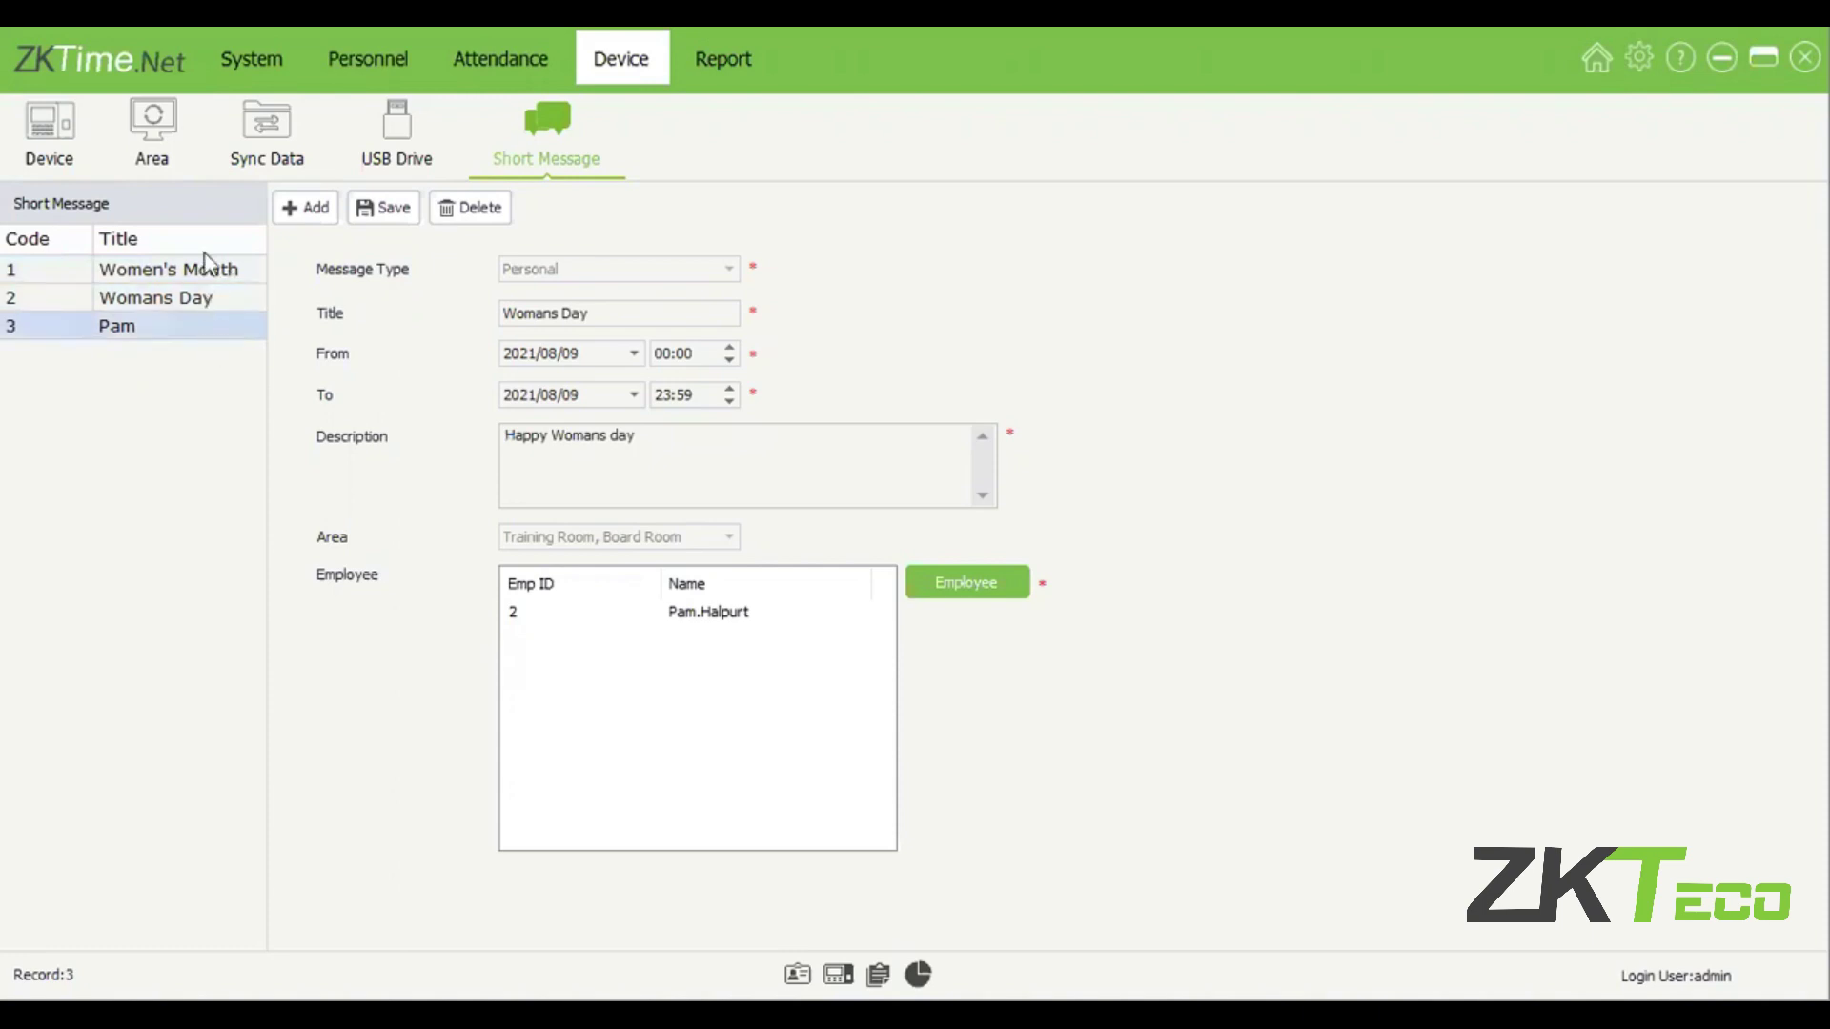
{"action": "left_click", "coordinate": [205, 250]}
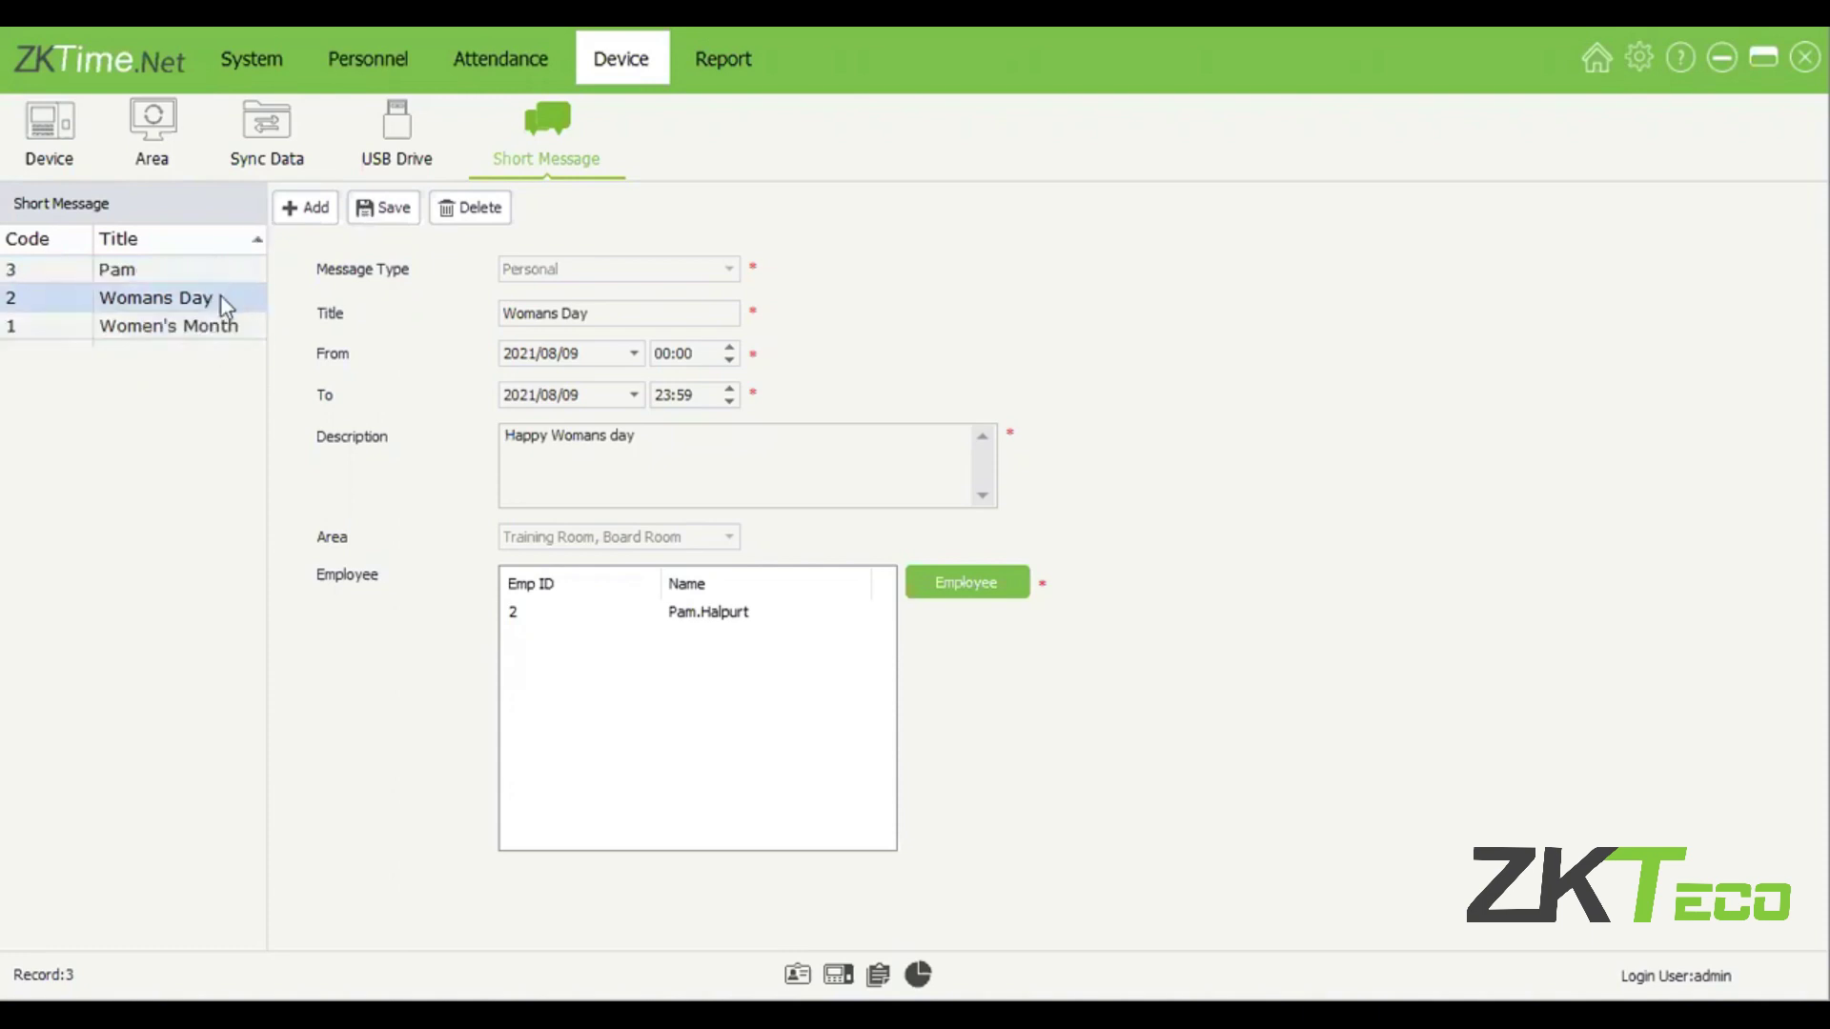
{"action": "left_click", "coordinate": [241, 270]}
{"action": "left_click", "coordinate": [254, 238]}
{"action": "left_click", "coordinate": [201, 274]}
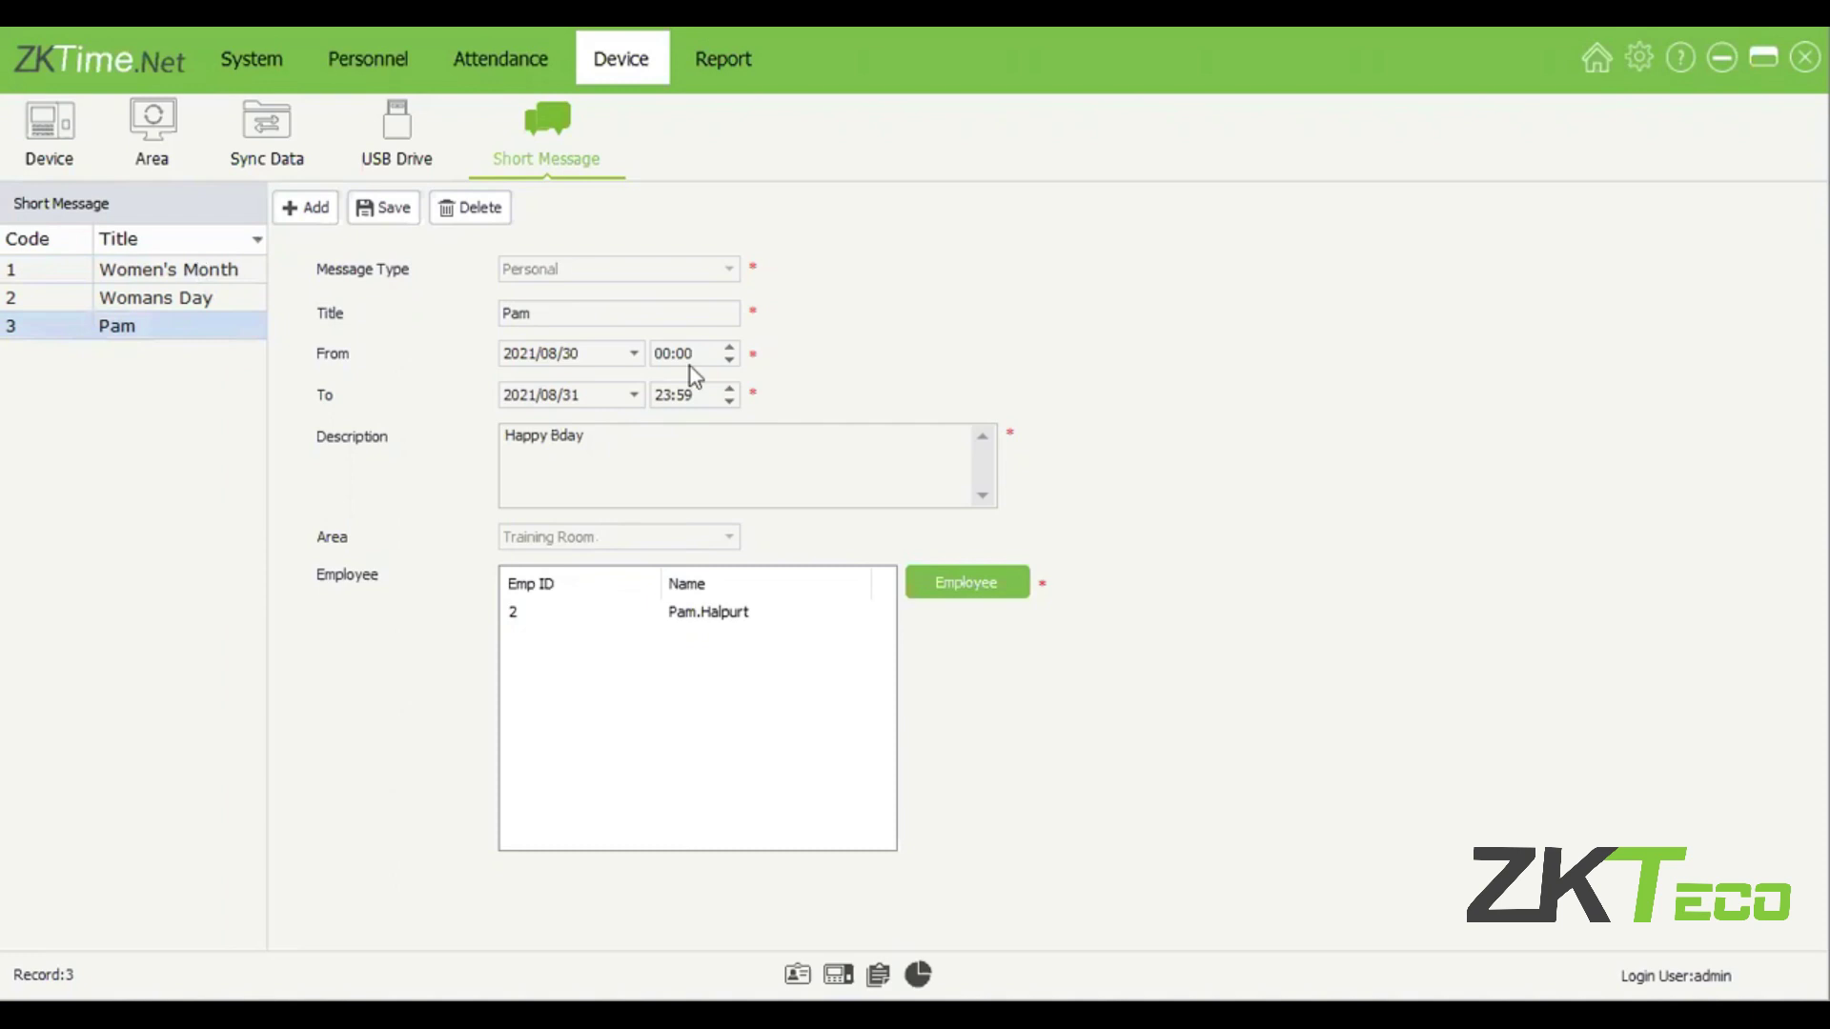